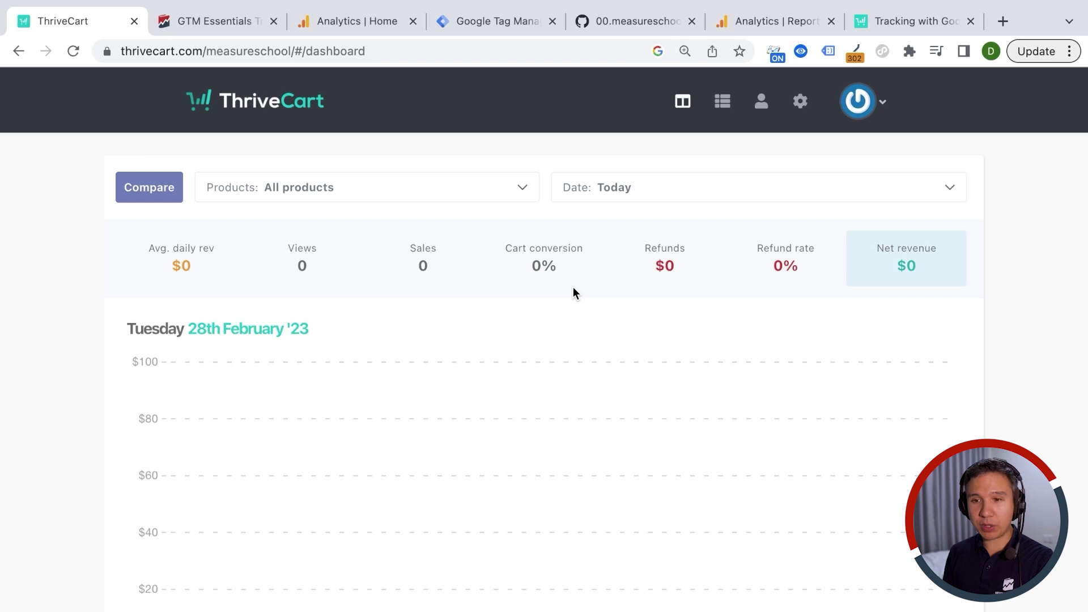
- Look over the Upsells and Downsells offers, then open GTM Essentials Training for editing
scroll(573, 287, "down", 1)
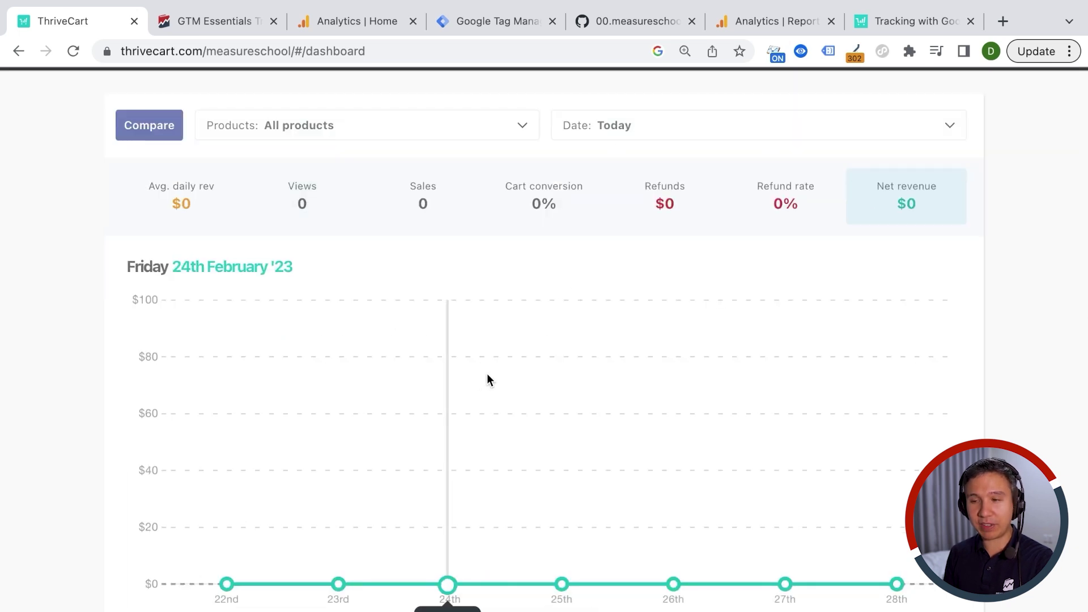
scroll(487, 379, "up", 1)
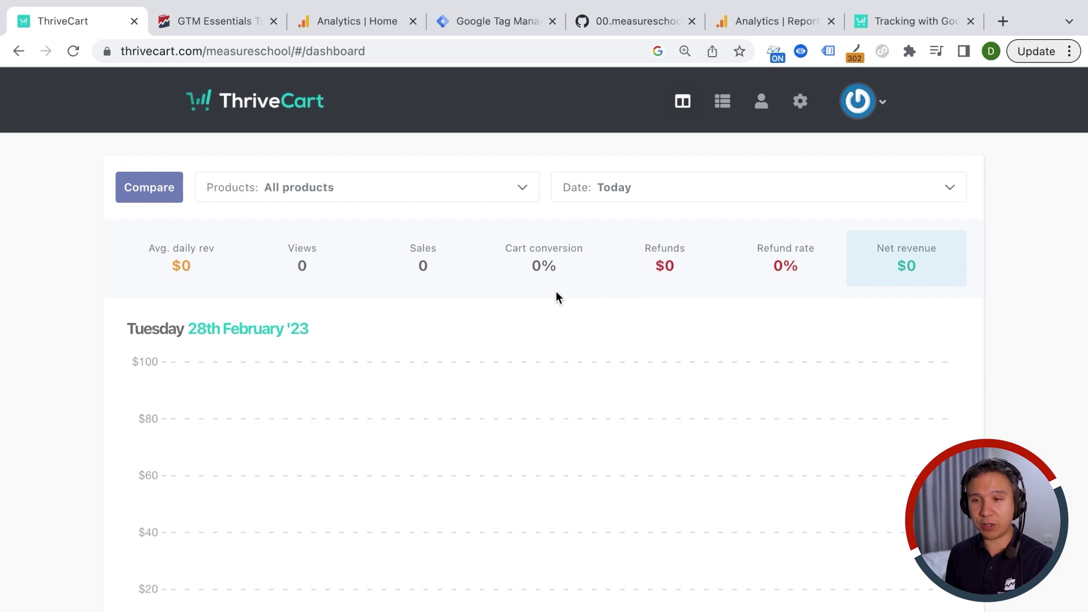
left_click(725, 104)
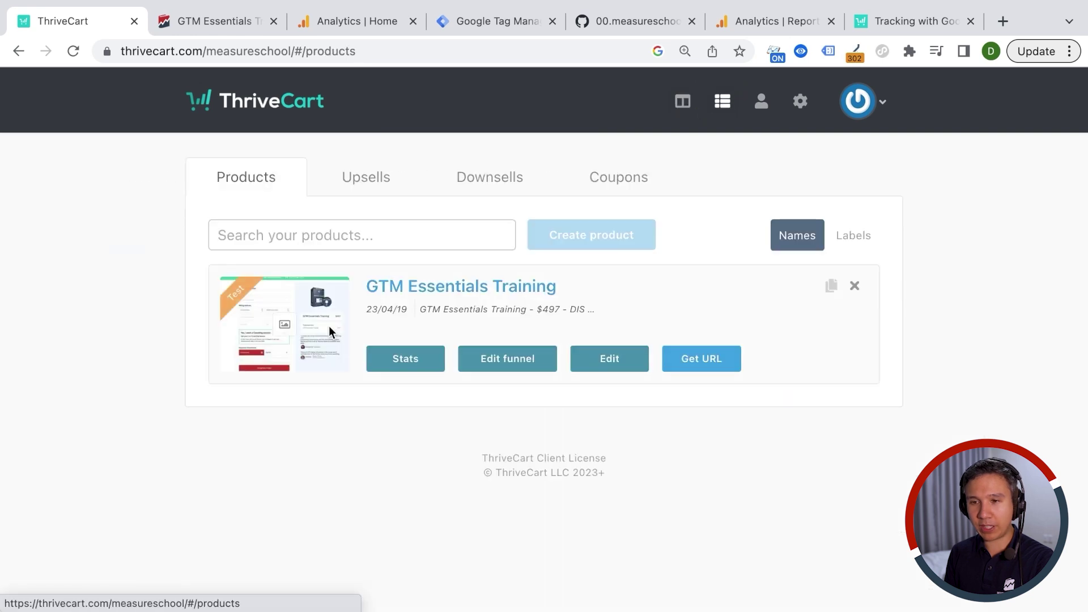
left_click(369, 170)
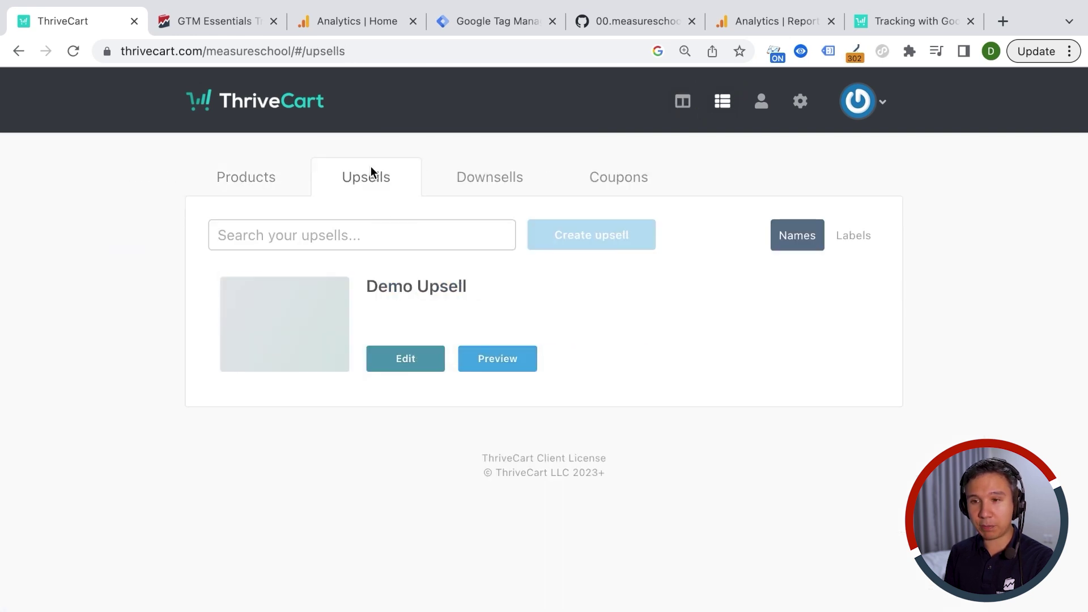
left_click(491, 180)
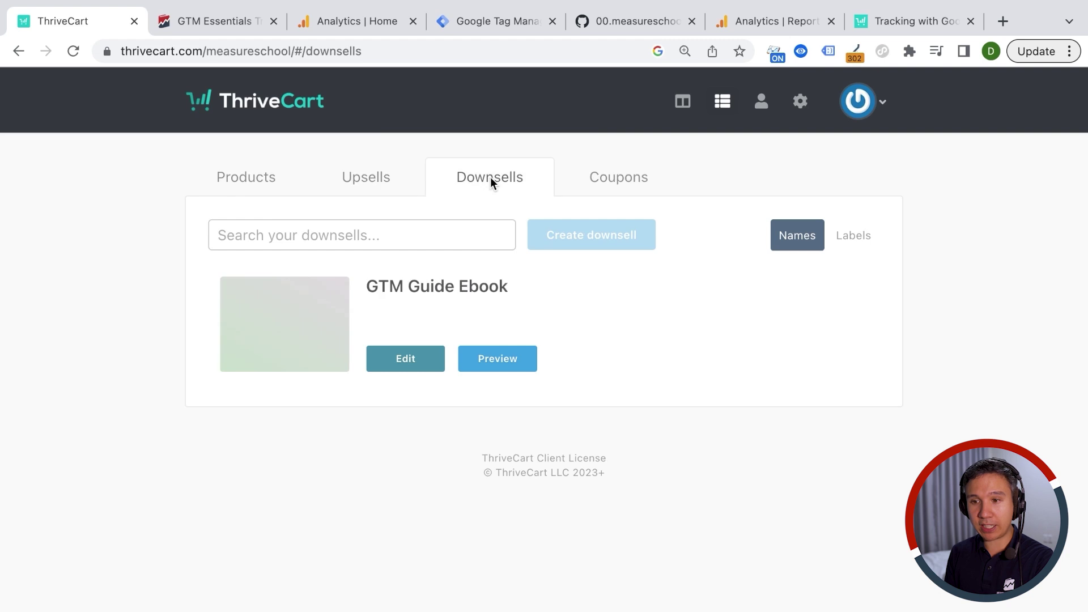
left_click(238, 183)
left_click(605, 366)
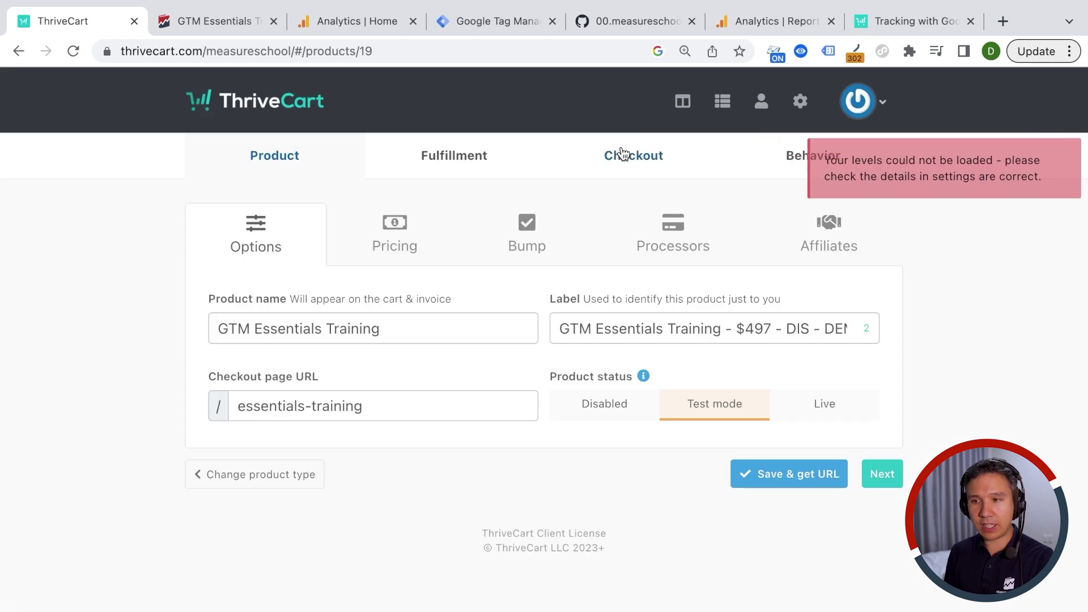
- Find the Google integration under Checkout > Tracking, then read the 'Tracking with Google Analytics' help article
left_click(620, 154)
left_click(471, 241)
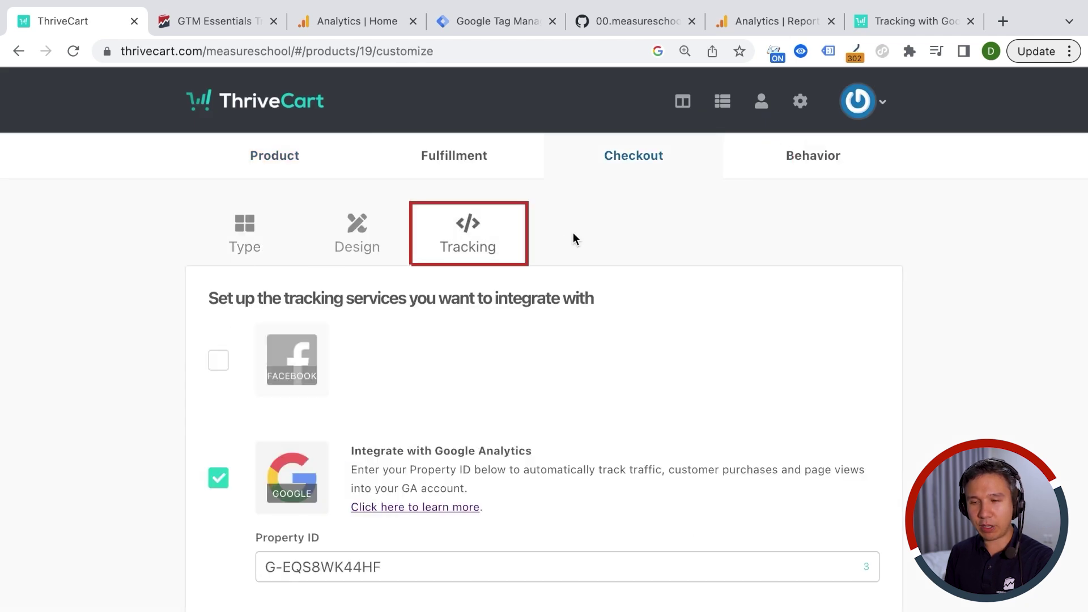
scroll(573, 237, "down", 1)
scroll(573, 236, "down", 3)
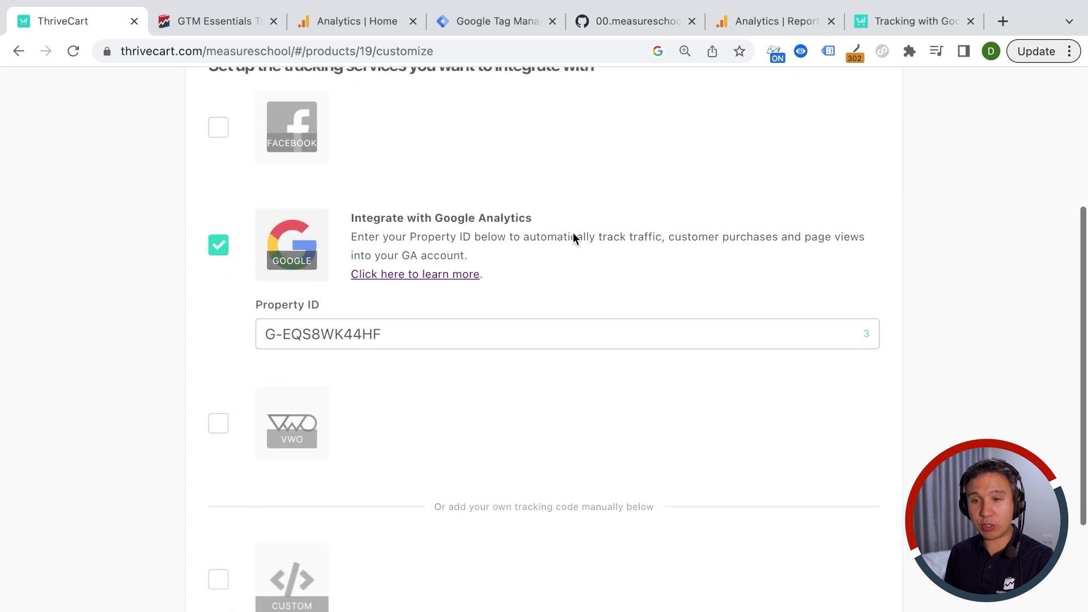
scroll(573, 237, "up", 1)
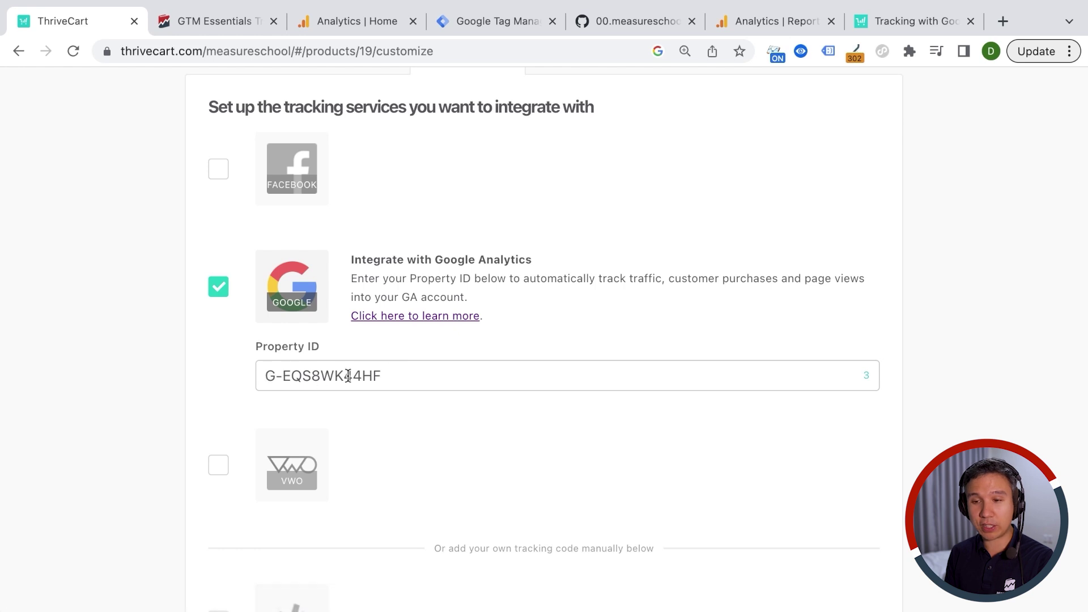
left_click(882, 22)
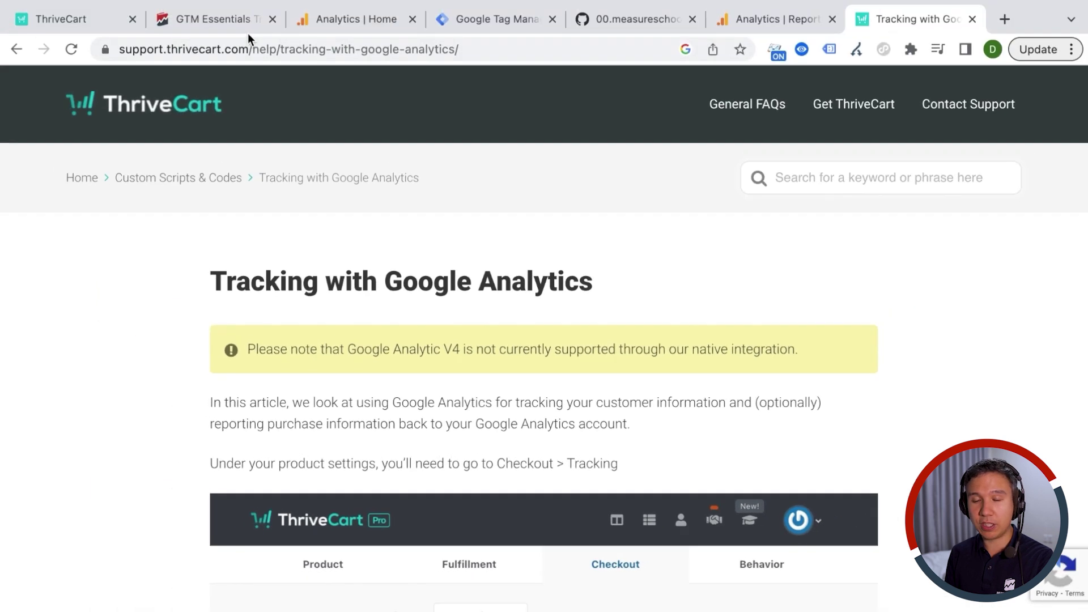
- Change the Property ID to UA-12312312, then untick the Google Analytics checkout integration
left_click(62, 21)
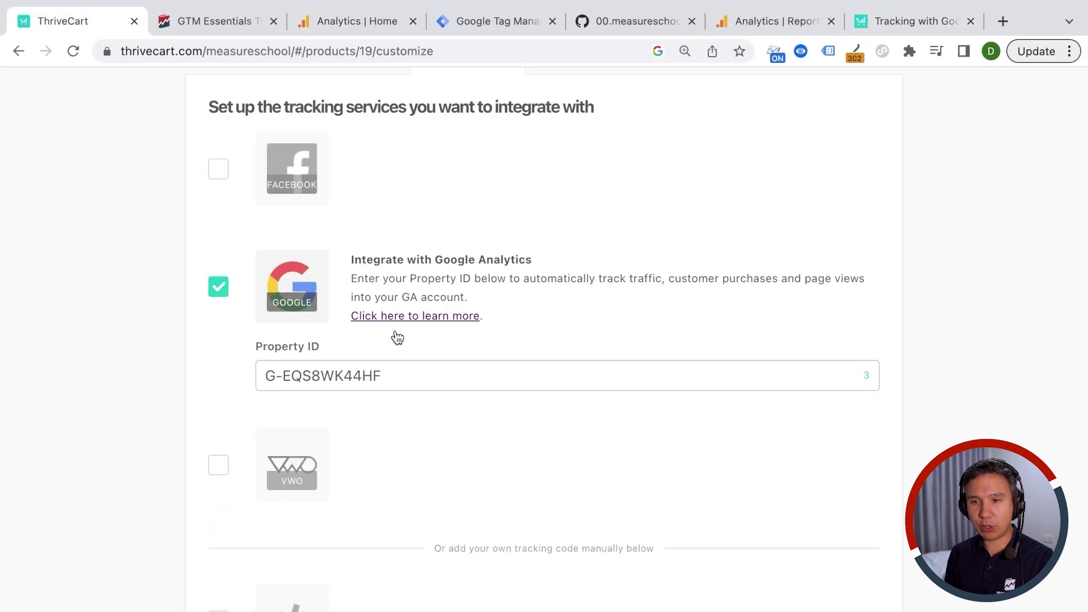
left_click_drag(276, 379, 509, 376)
type("UA-12312312")
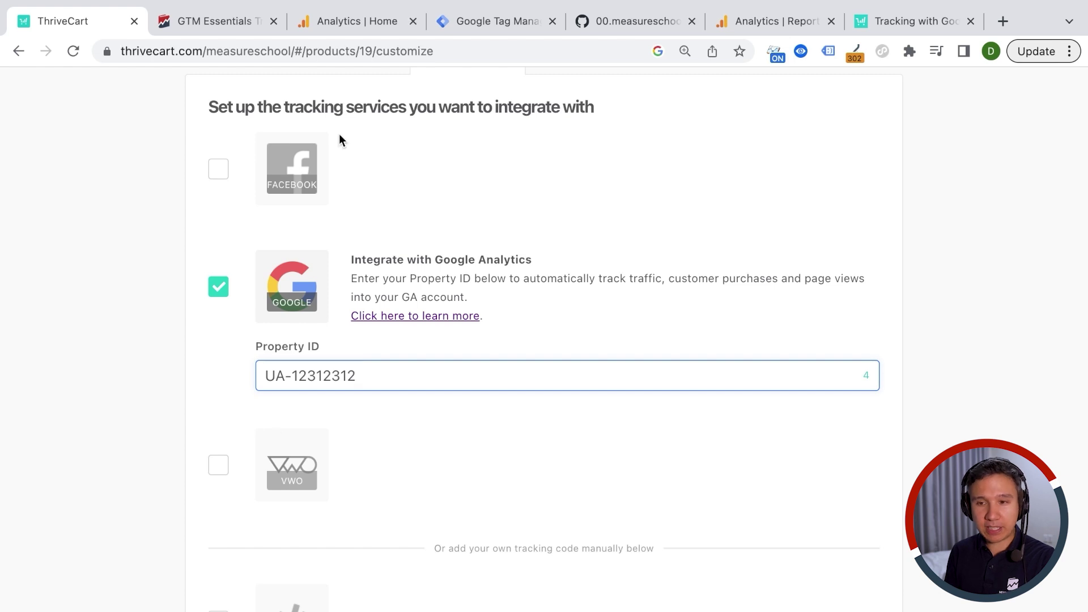
left_click(218, 294)
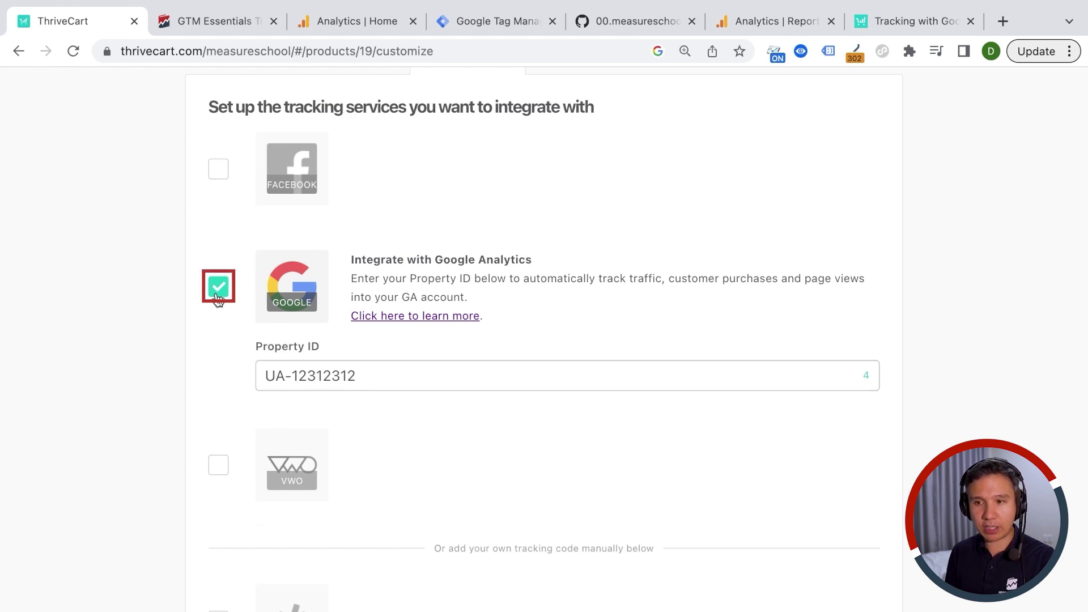
left_click(496, 21)
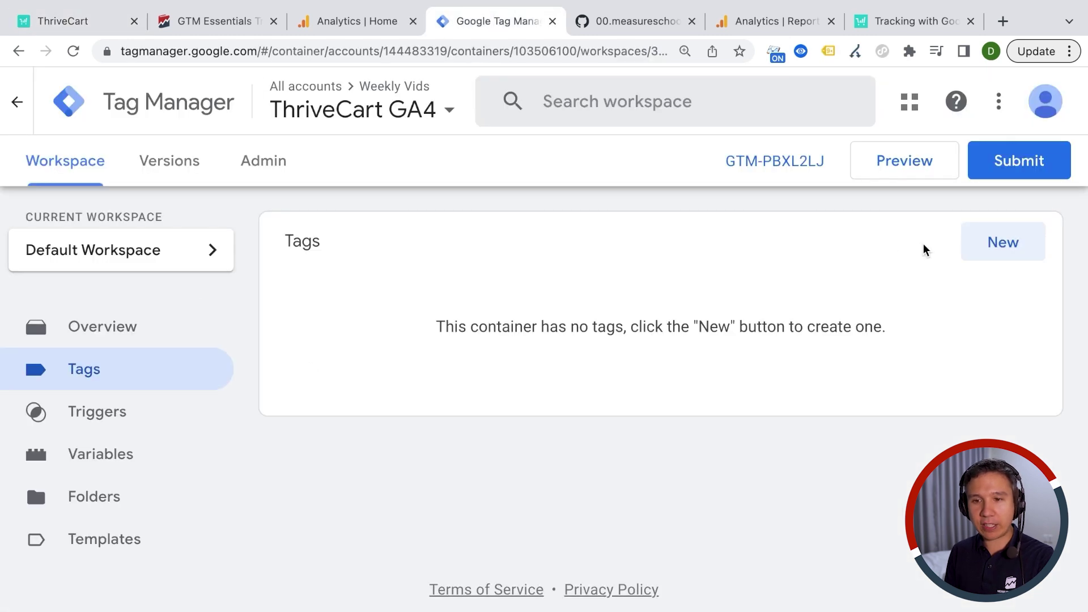
left_click(1003, 241)
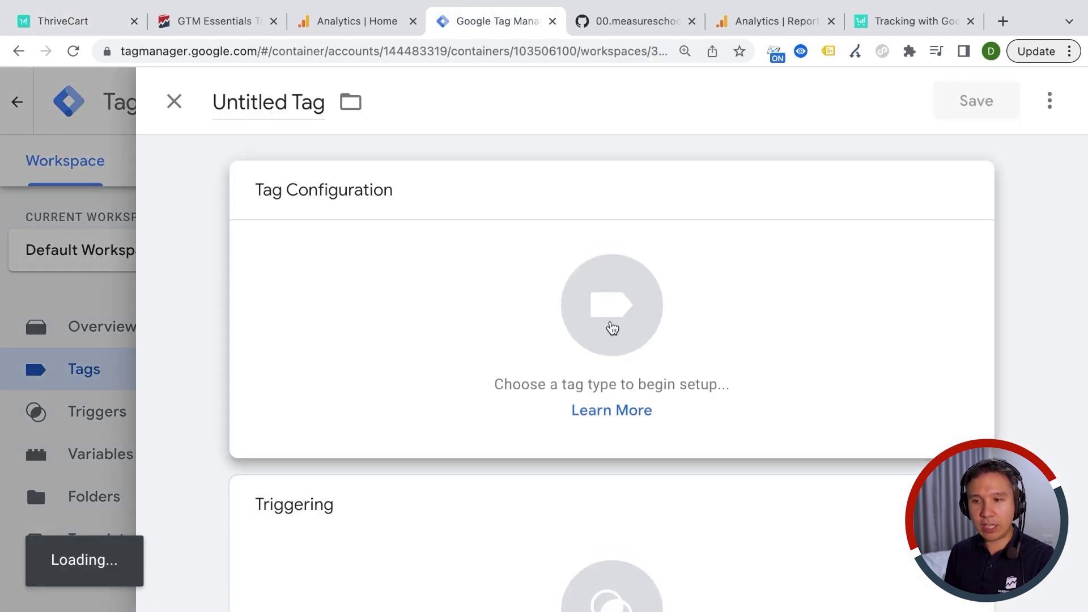
left_click(610, 327)
scroll(590, 351, "down", 5)
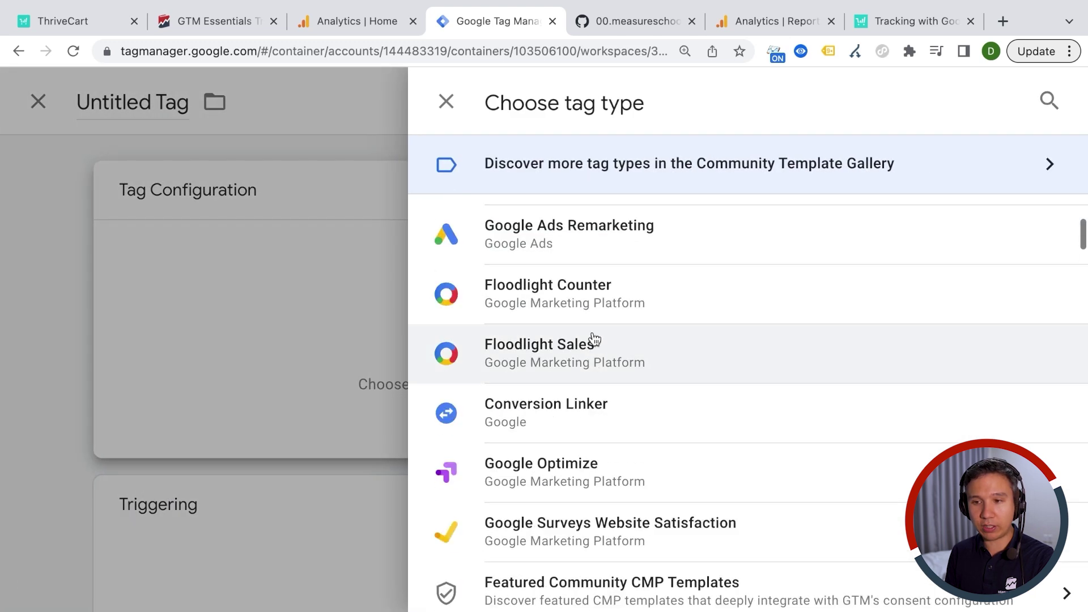
scroll(590, 351, "down", 20)
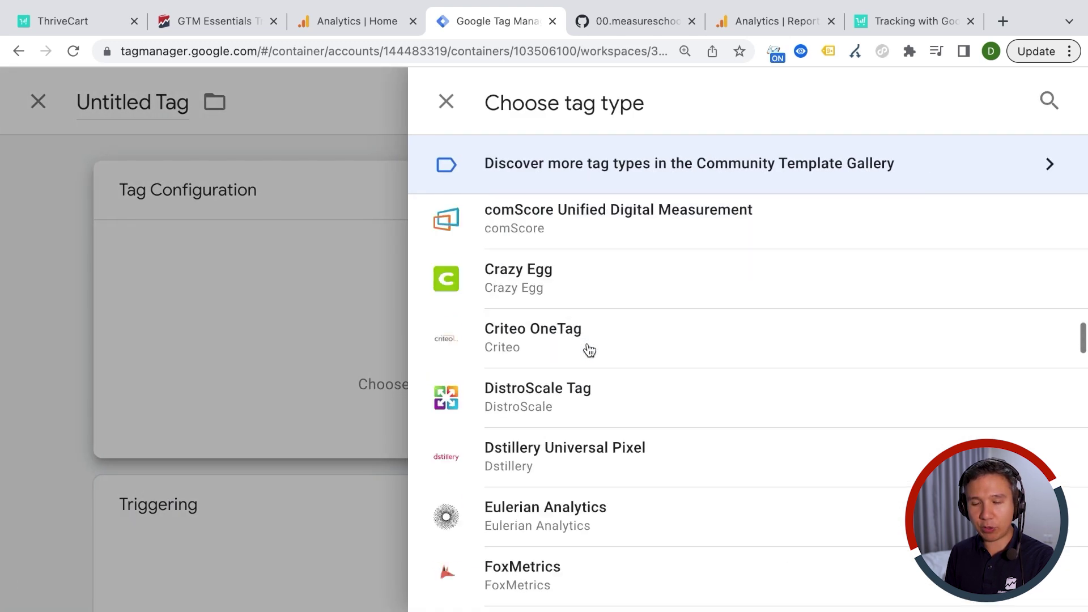
scroll(590, 350, "down", 20)
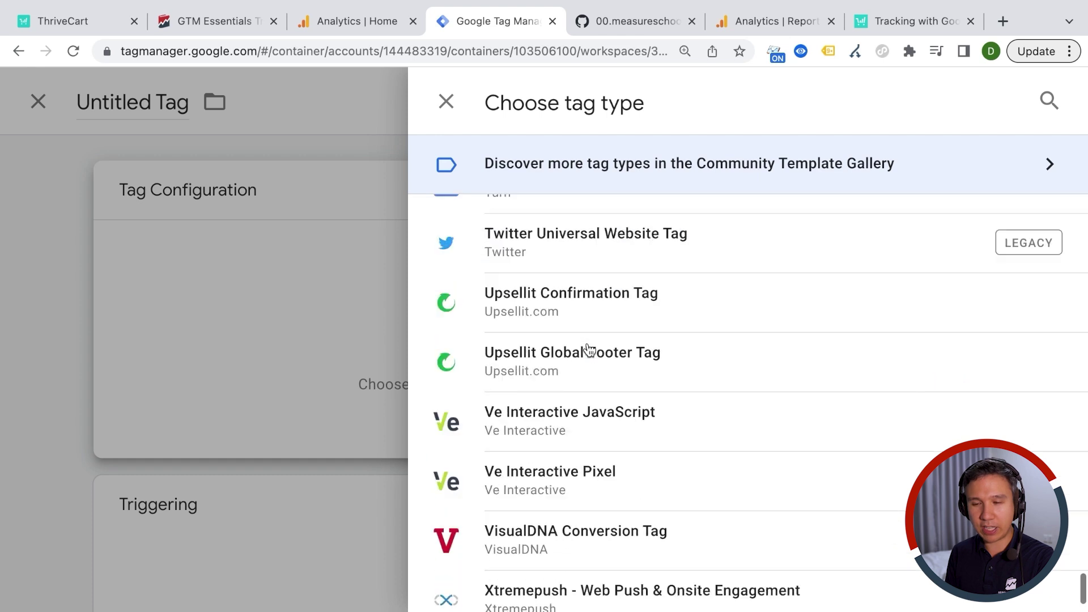
scroll(590, 350, "up", 20)
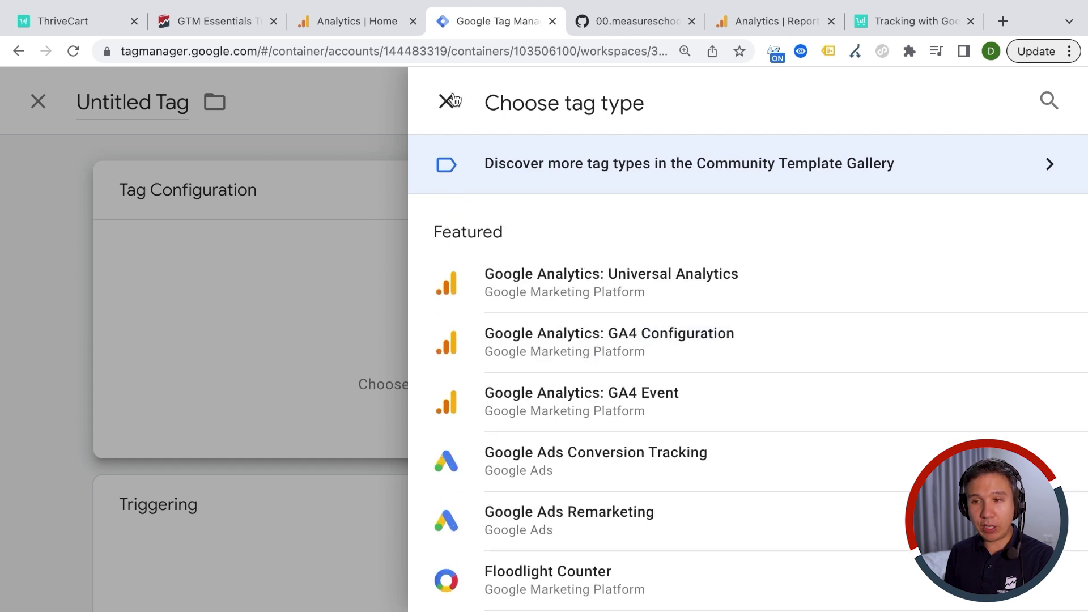
left_click(446, 100)
left_click(170, 105)
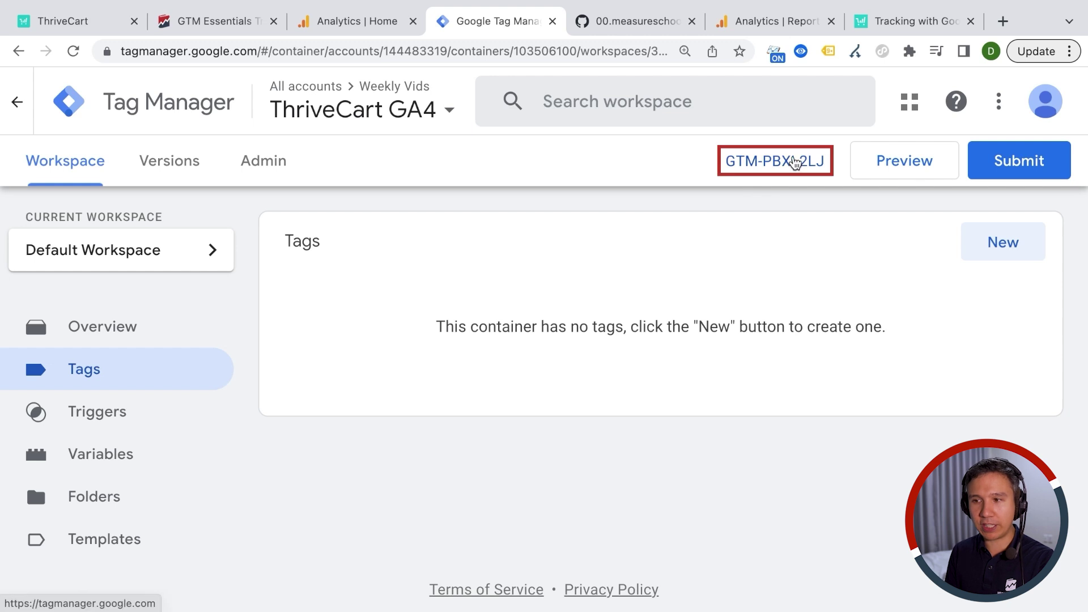
- Copy the head snippet from GTM-PBXL2LJ's Install Google Tag Manager dialog
left_click(788, 162)
scroll(424, 387, "down", 1)
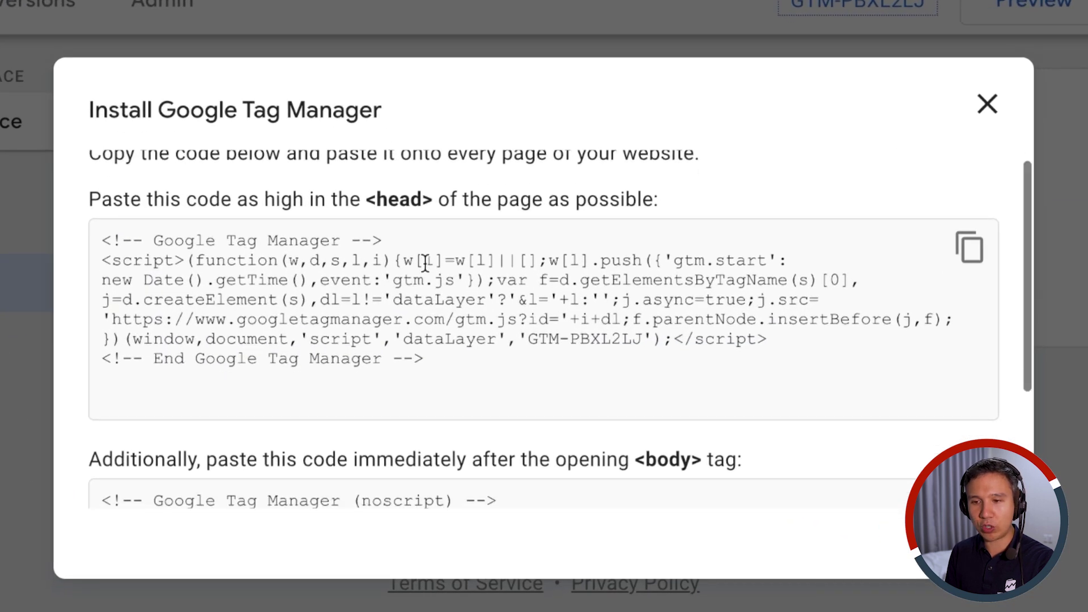
scroll(425, 263, "down", 2)
scroll(425, 260, "up", 3)
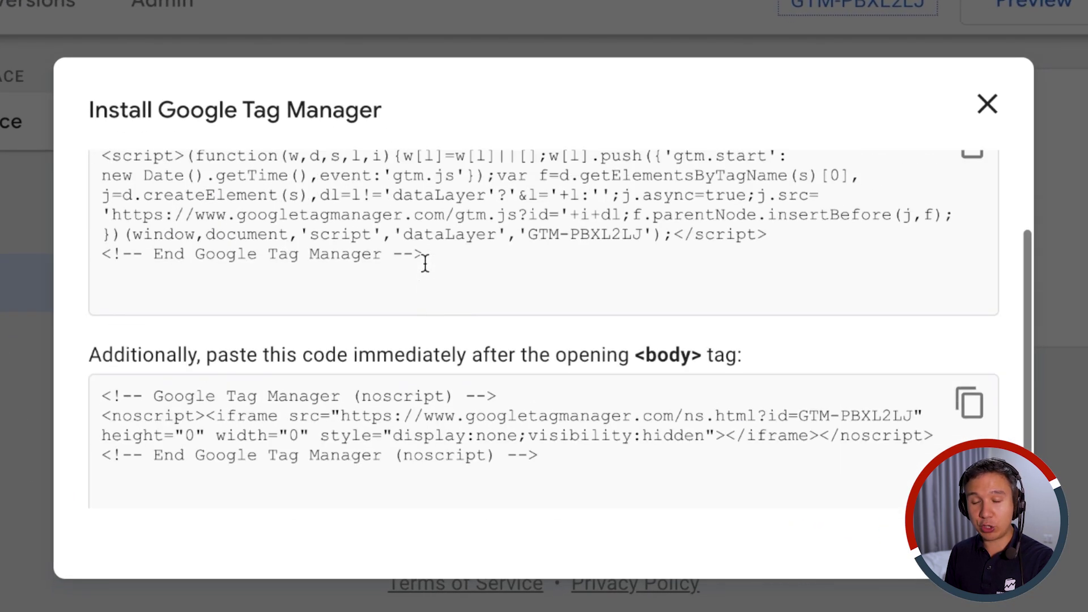
scroll(426, 262, "down", 1)
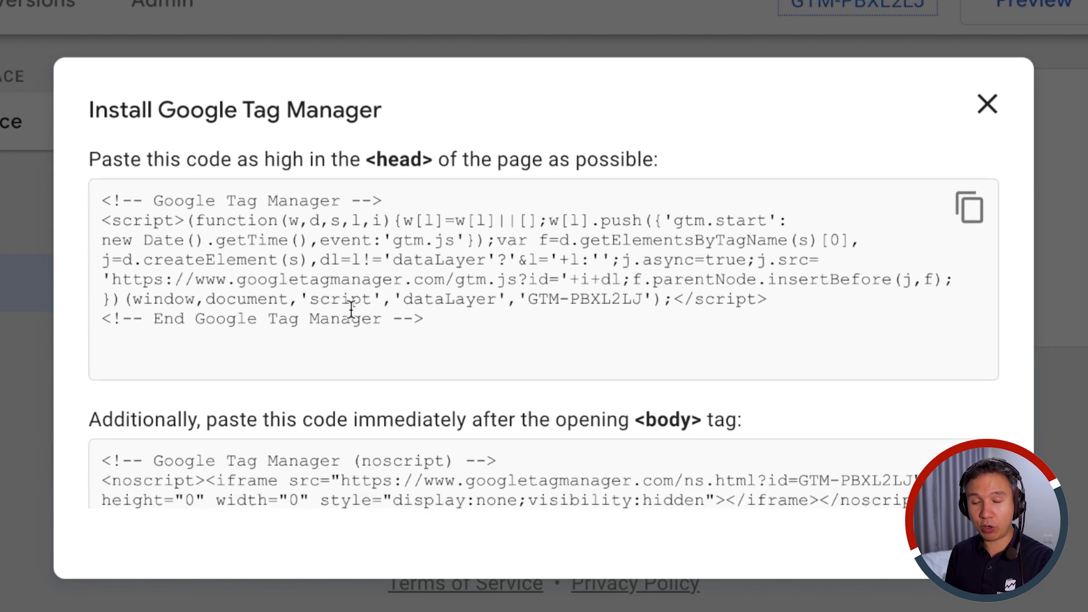
scroll(352, 308, "down", 2)
scroll(352, 308, "up", 3)
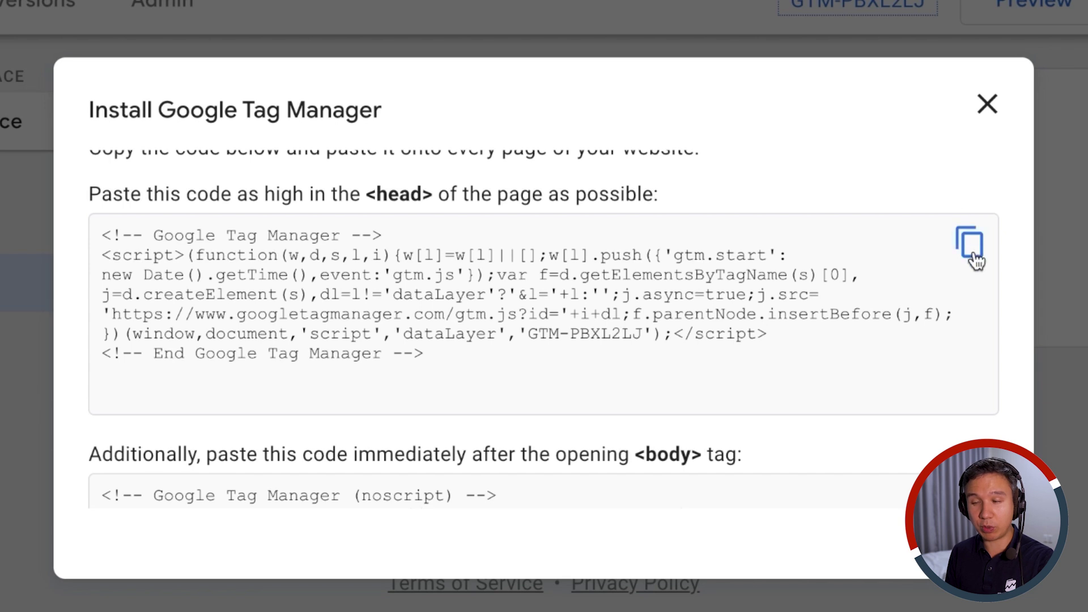
left_click(972, 257)
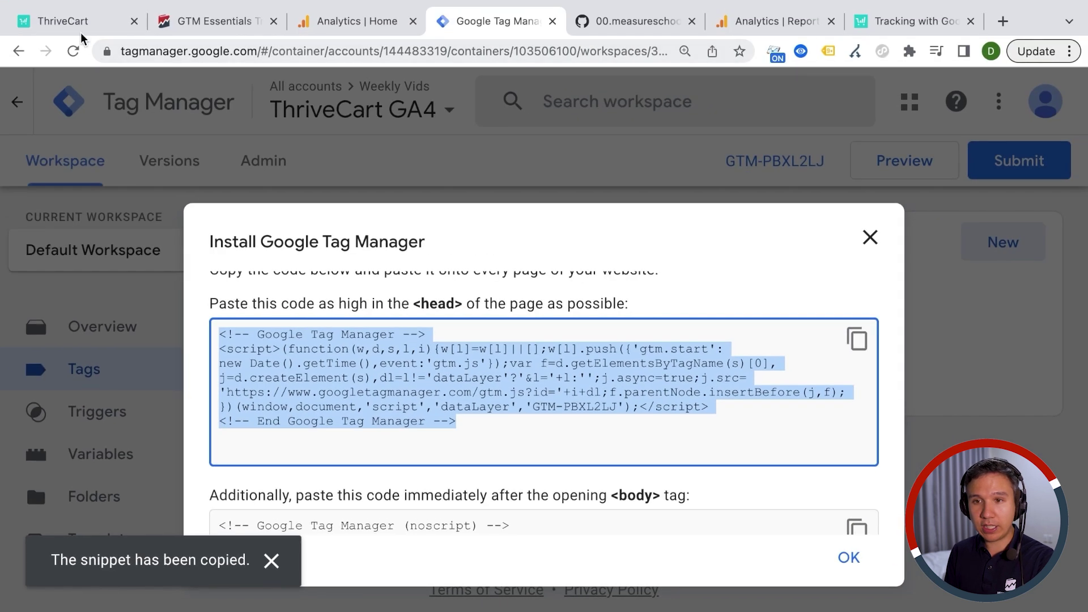
- Enable custom tracking code, paste the GTM-PBXL2LJ snippet into All pages, and Save & get URL
left_click(78, 29)
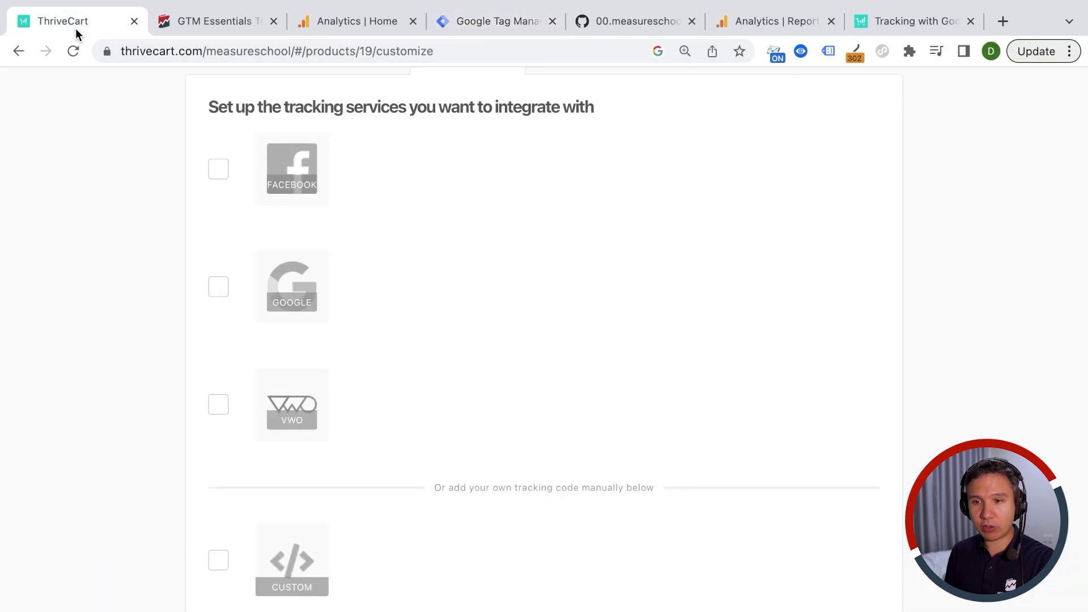
scroll(152, 324, "up", 2)
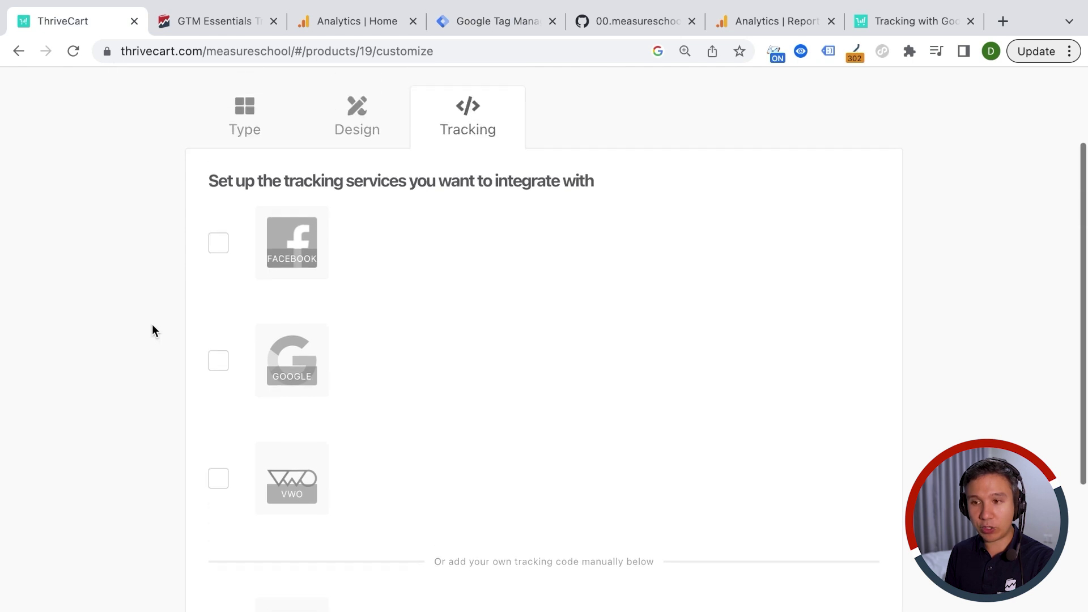
scroll(148, 415, "down", 4)
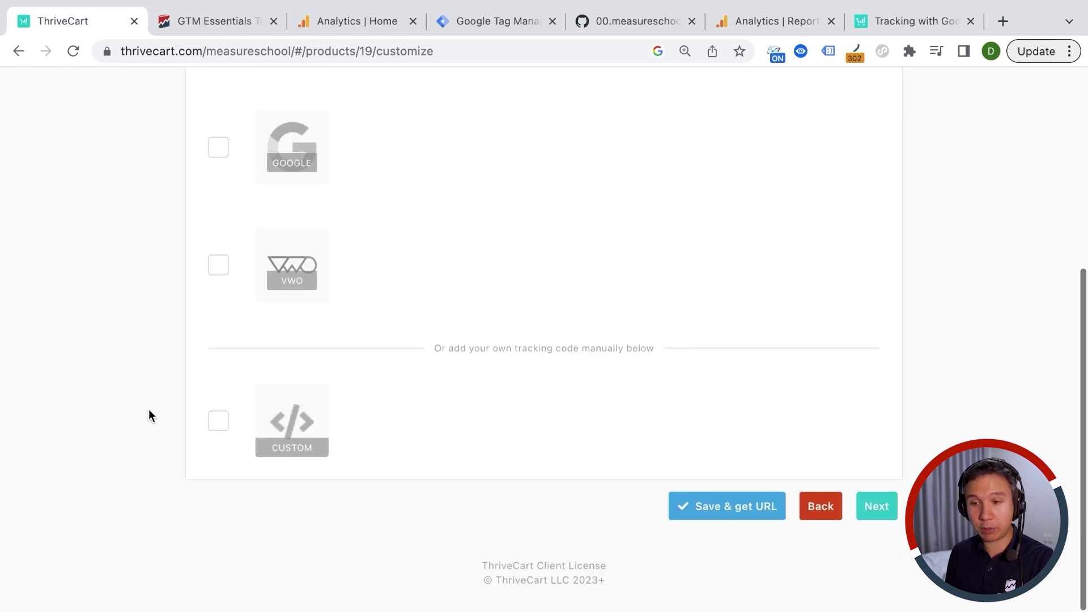
left_click(219, 437)
scroll(227, 426, "down", 2)
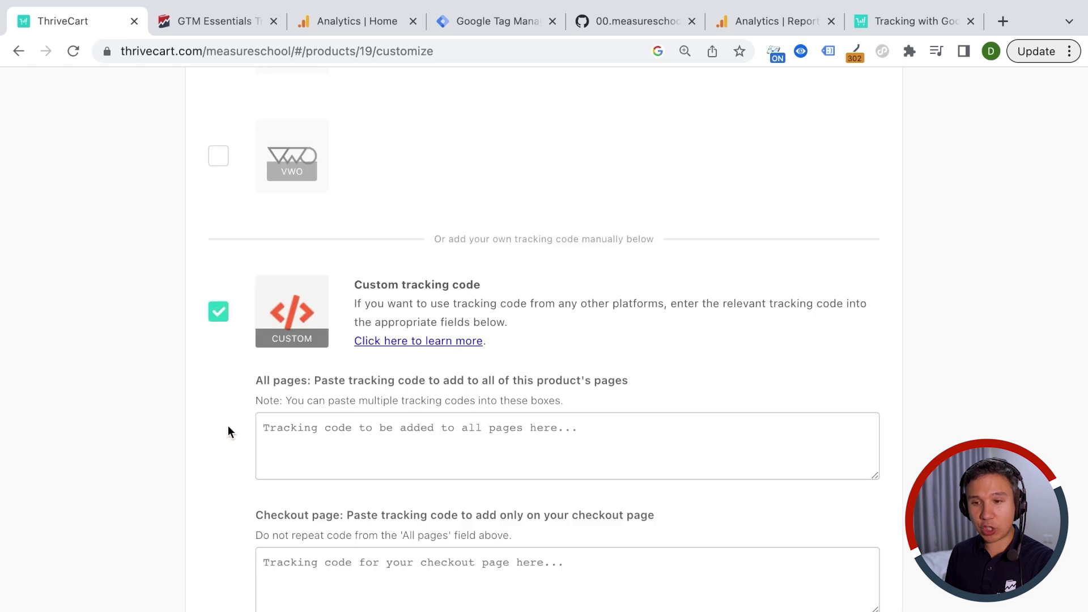
scroll(209, 355, "down", 3)
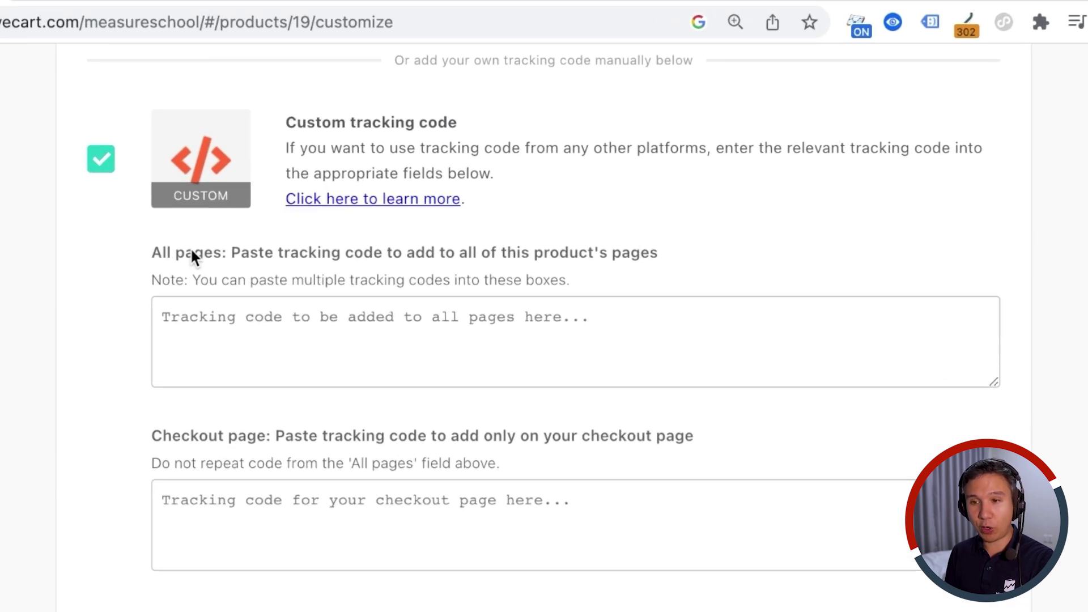
left_click(250, 332)
key("super+v")
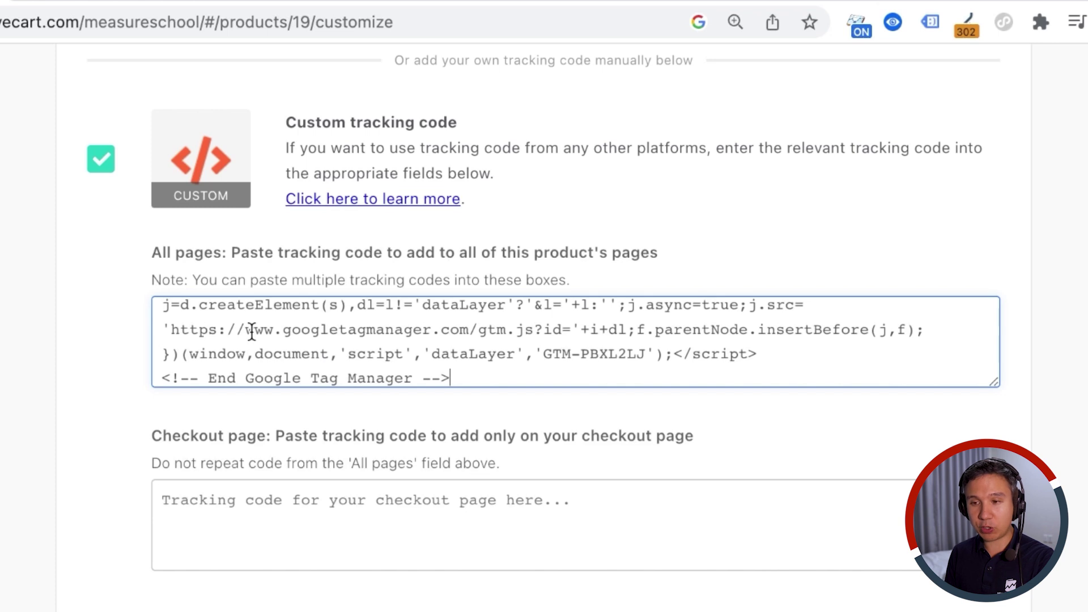
scroll(251, 332, "down", 1)
scroll(217, 293, "down", 3)
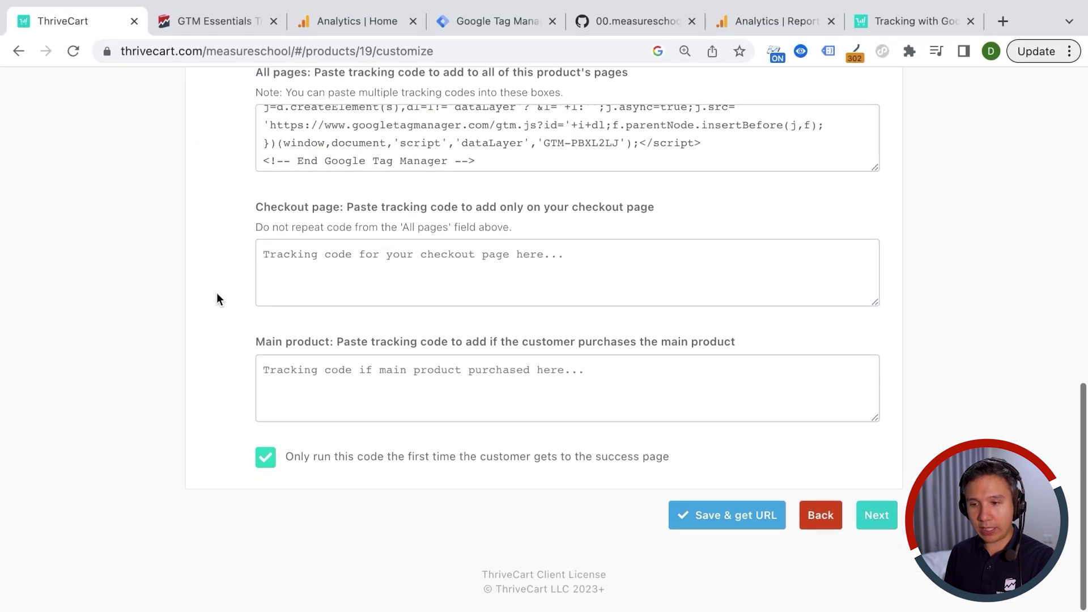
left_click(748, 523)
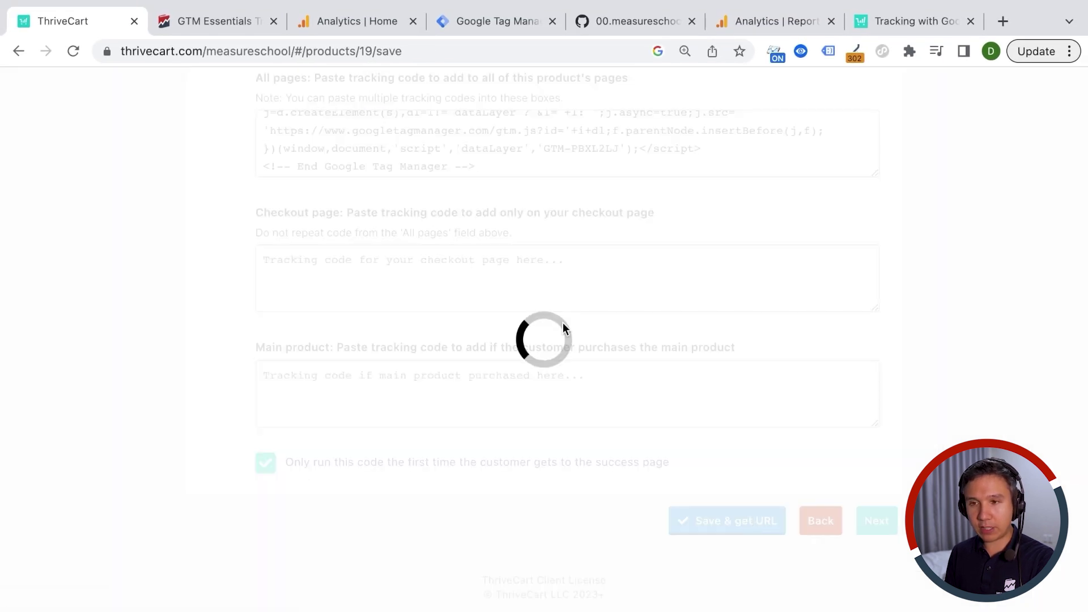
- Close the install dialog and start a Preview connected to the checkout page URL
left_click(498, 64)
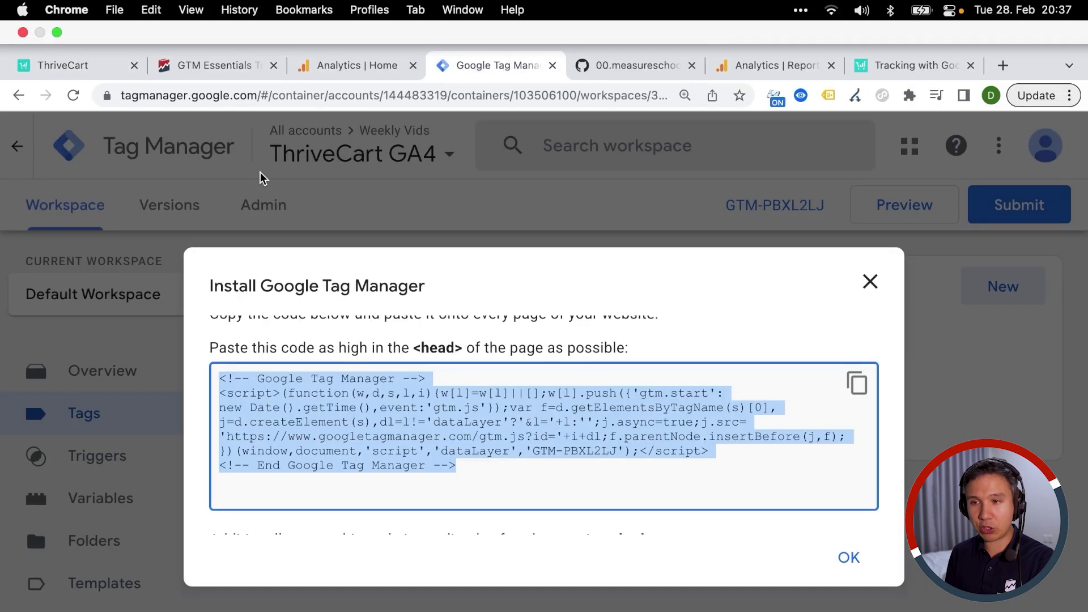
left_click(850, 556)
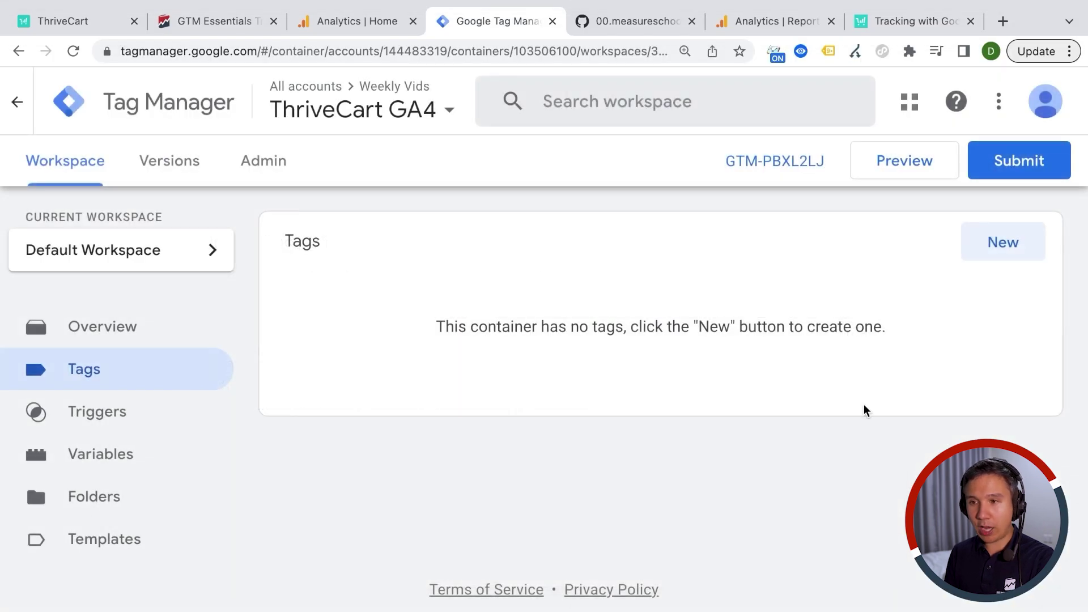
left_click(900, 165)
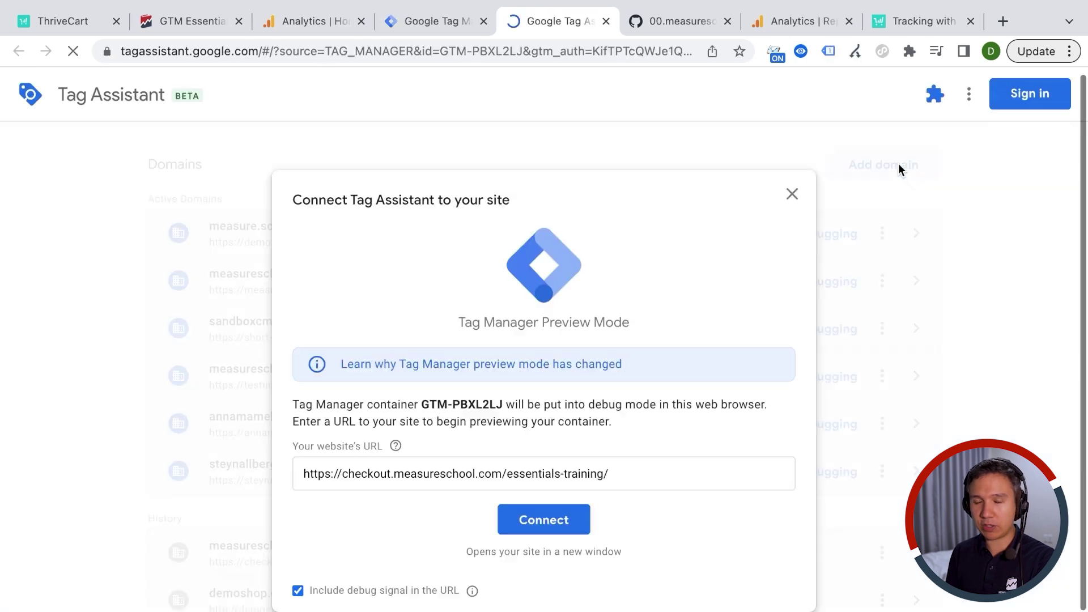
left_click(538, 475)
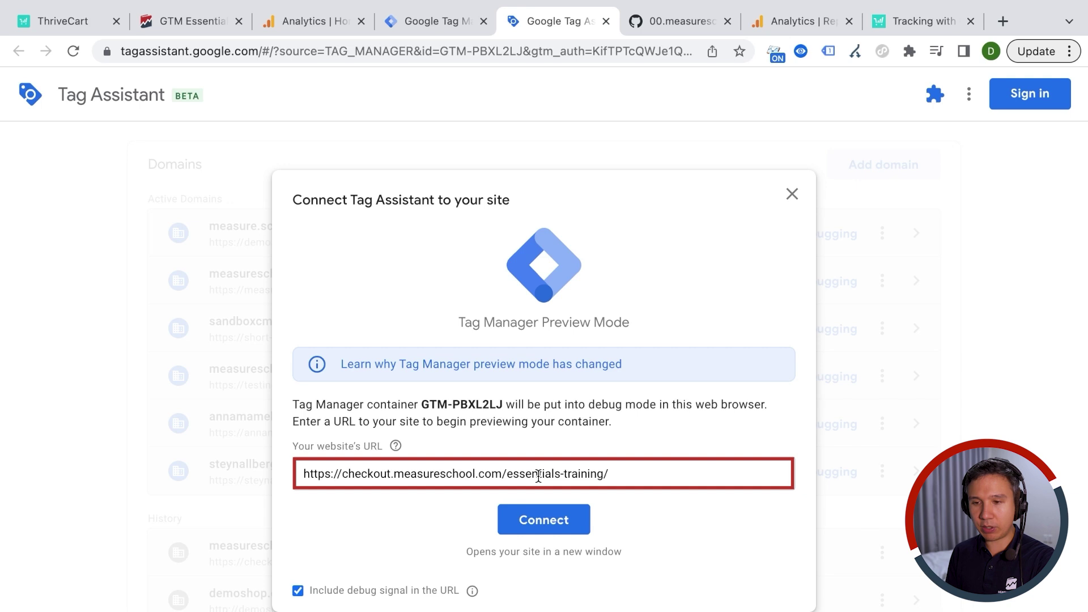
left_click(193, 21)
left_click(569, 17)
key("ctrl+v")
left_click(521, 518)
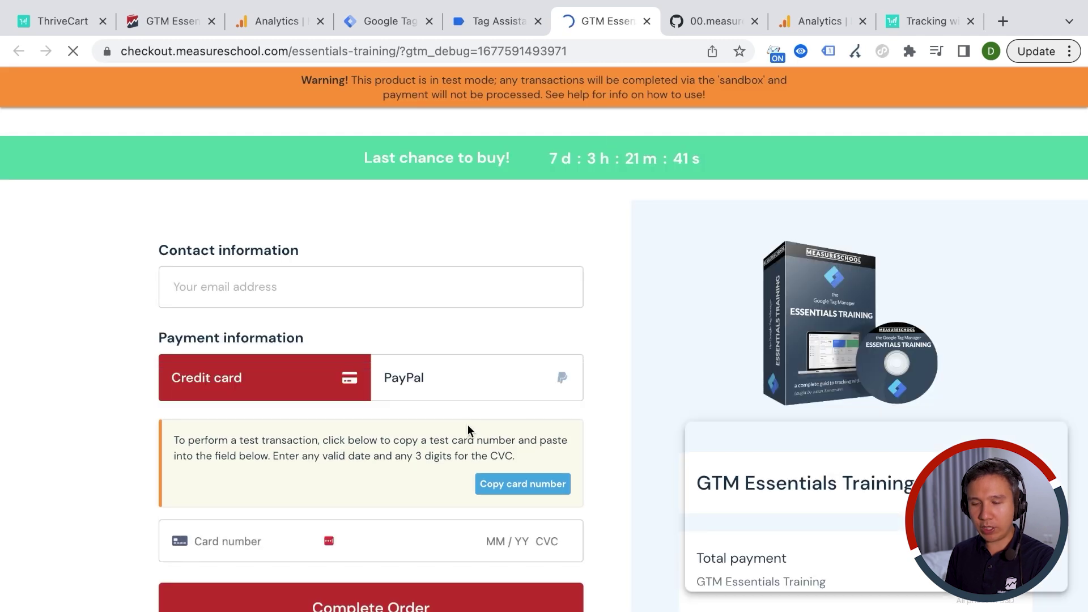
- Confirm Tag Assistant found GTM-PBXL2LJ on the checkout and dismiss the connection message
scroll(631, 363, "down", 4)
left_click(492, 22)
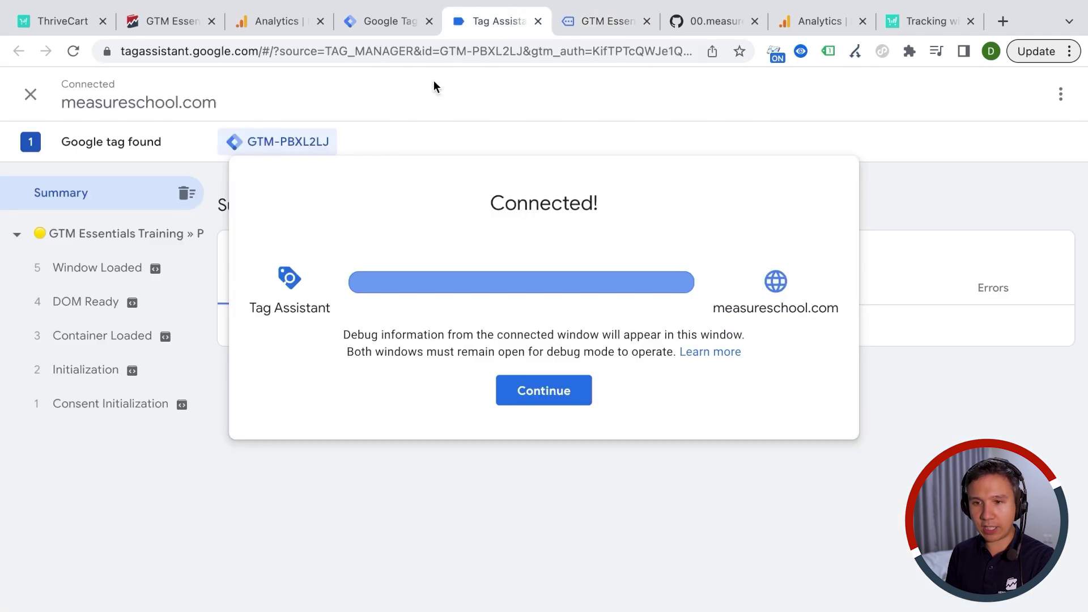
left_click(564, 389)
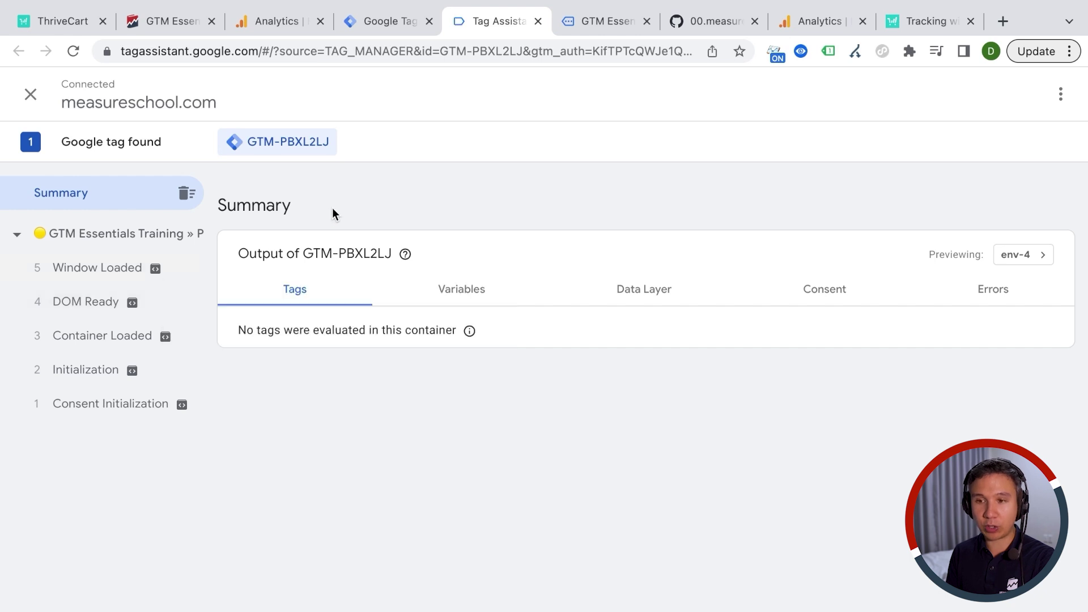
left_click(355, 17)
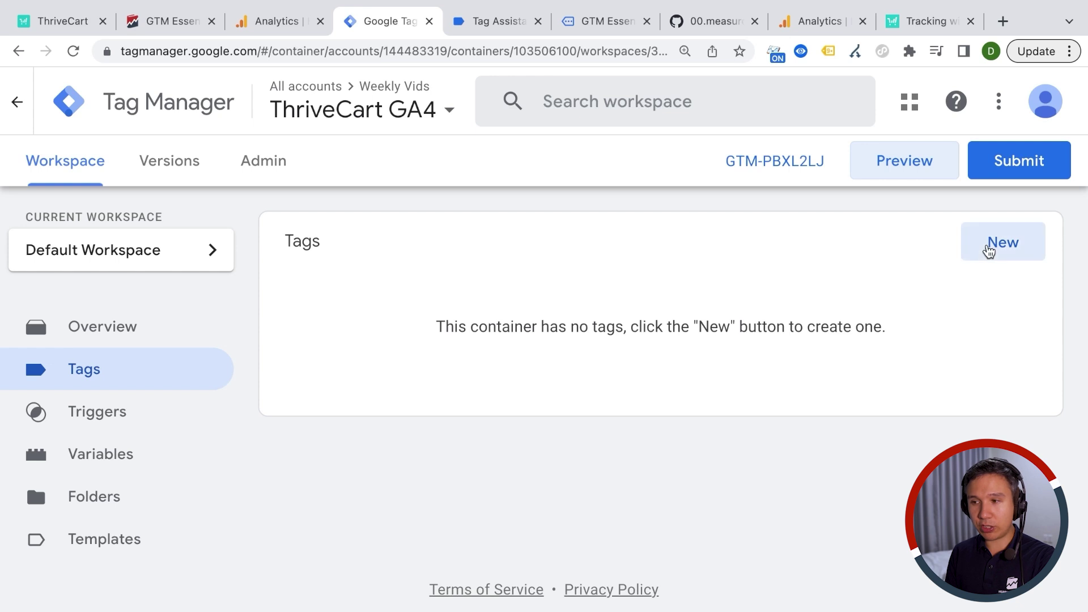
- Draft a new tag with the Google Analytics: GA4 Configuration type
left_click(988, 250)
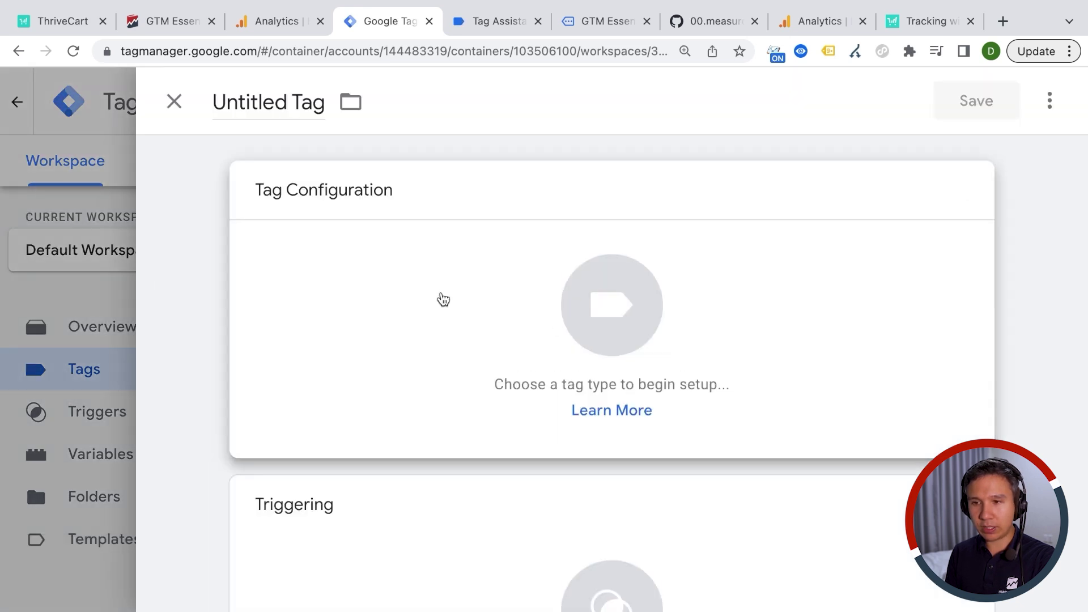
left_click(443, 299)
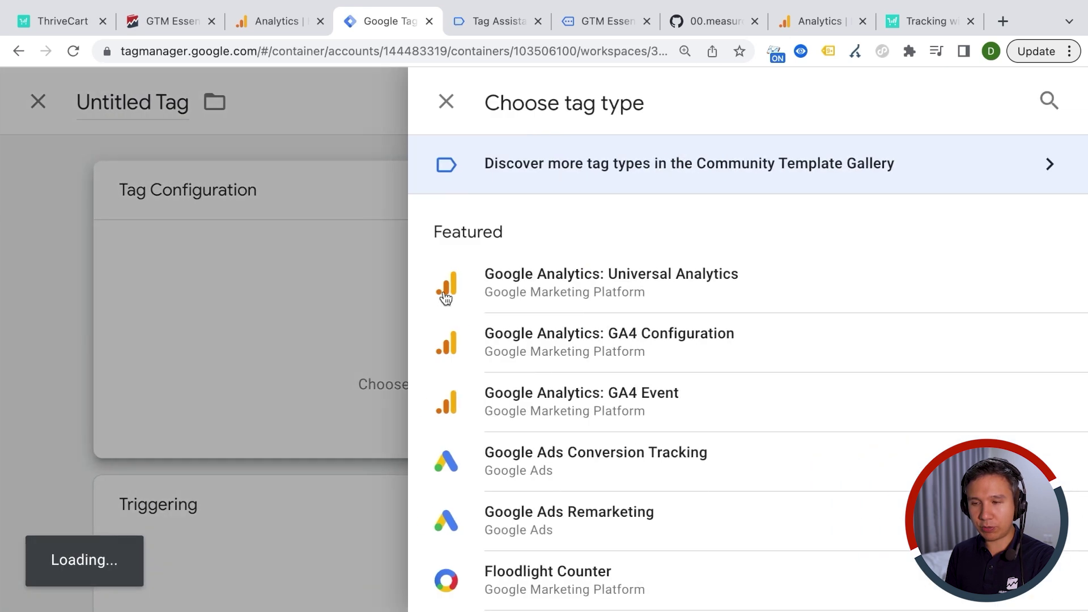
left_click(651, 342)
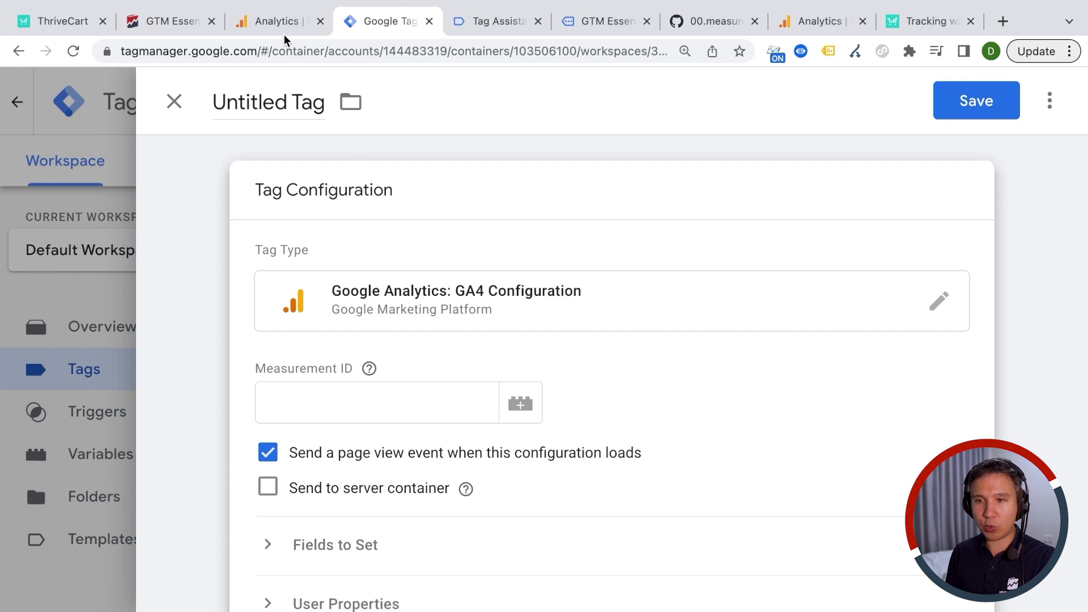
left_click(273, 22)
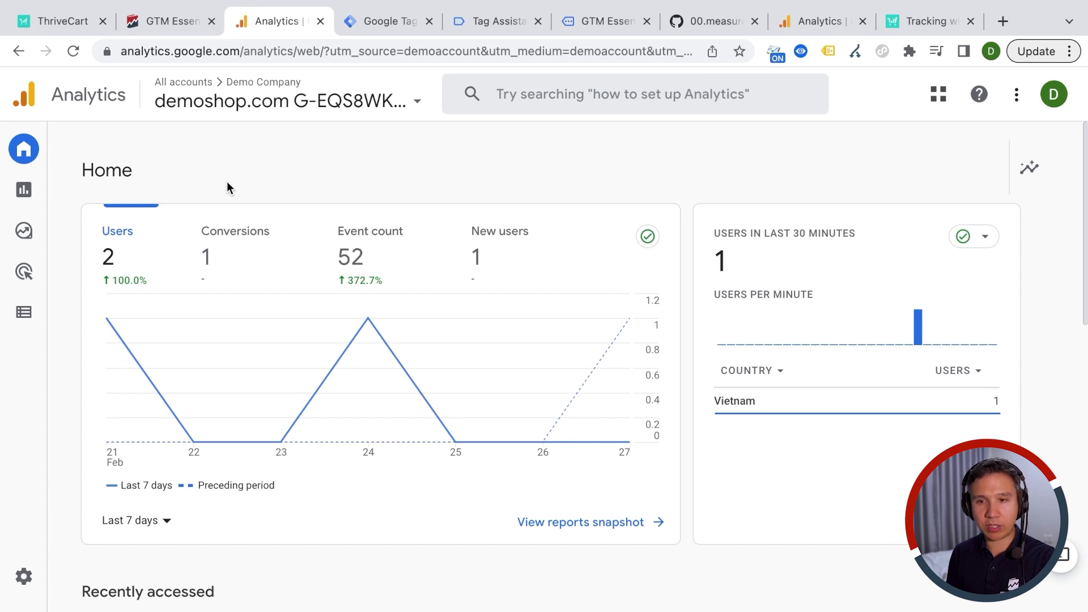
- Open Data Streams and look over the new web stream form and its enhanced measurement events
mouse_move(19, 564)
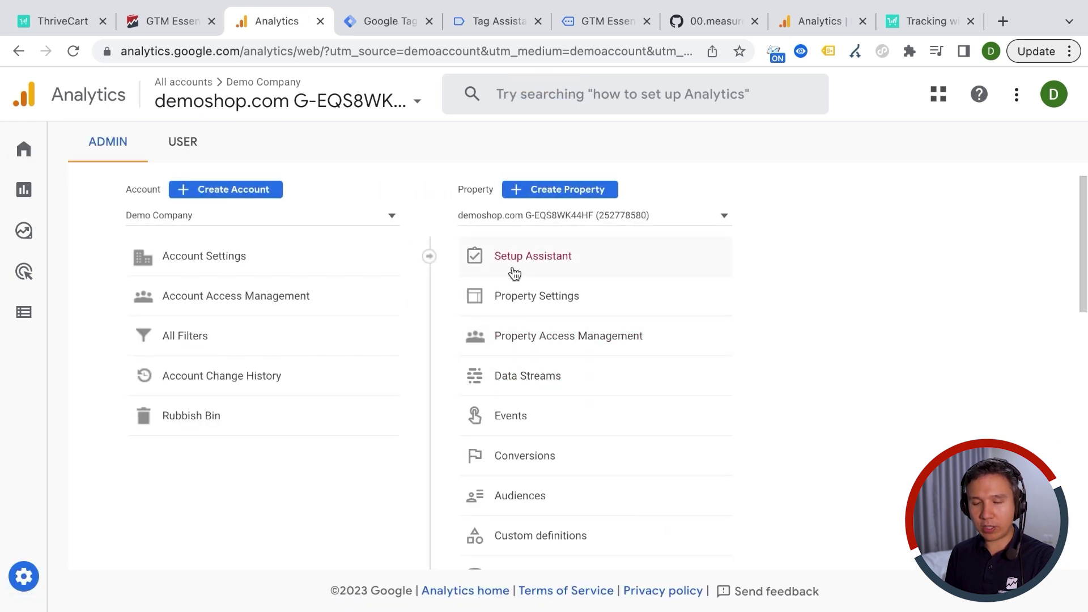
left_click(505, 374)
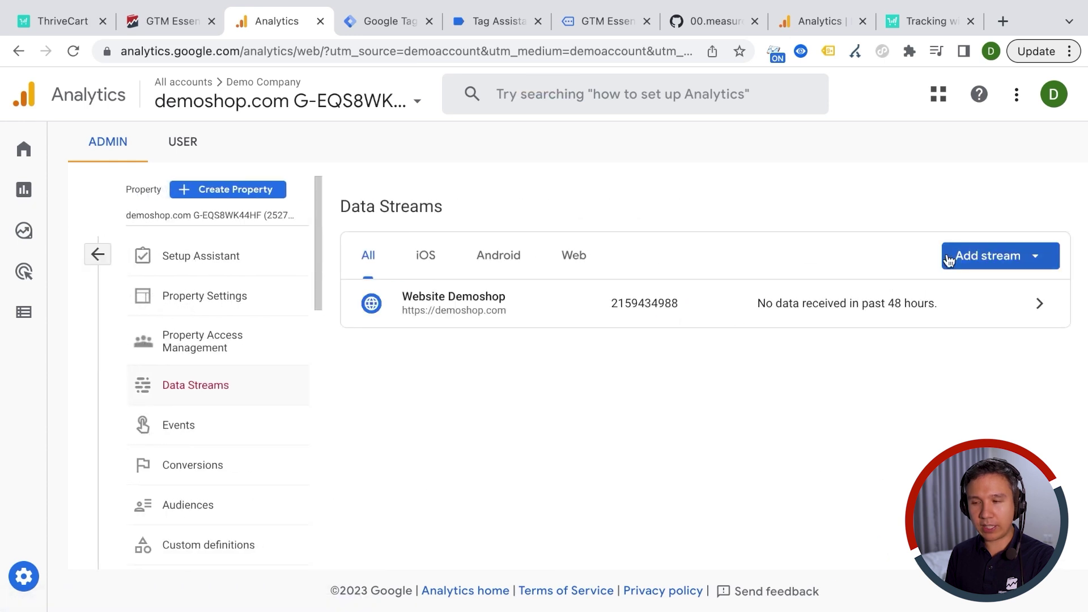
left_click(965, 255)
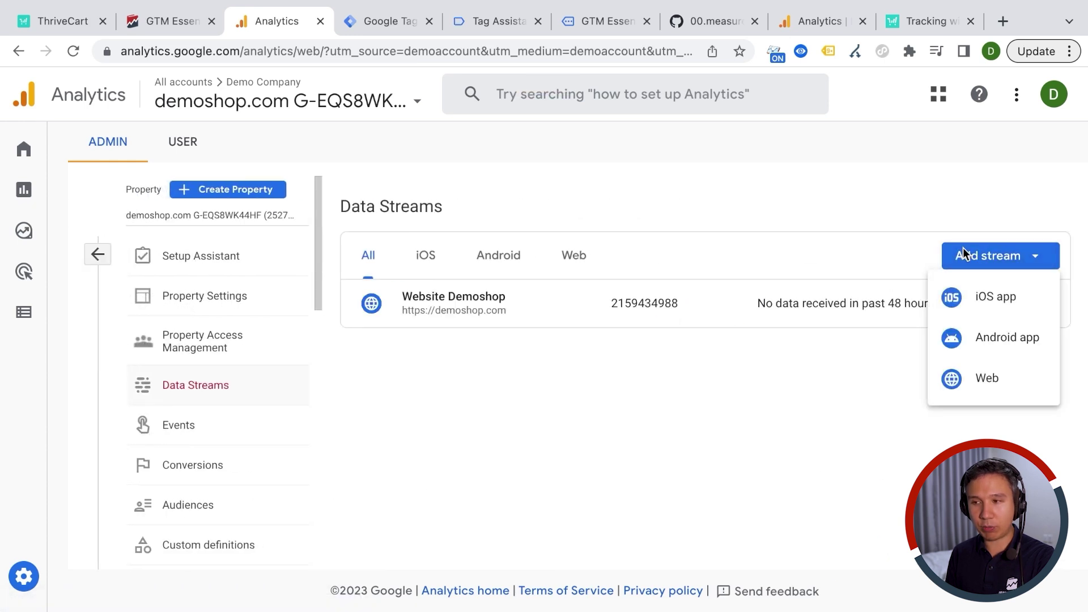
left_click(991, 379)
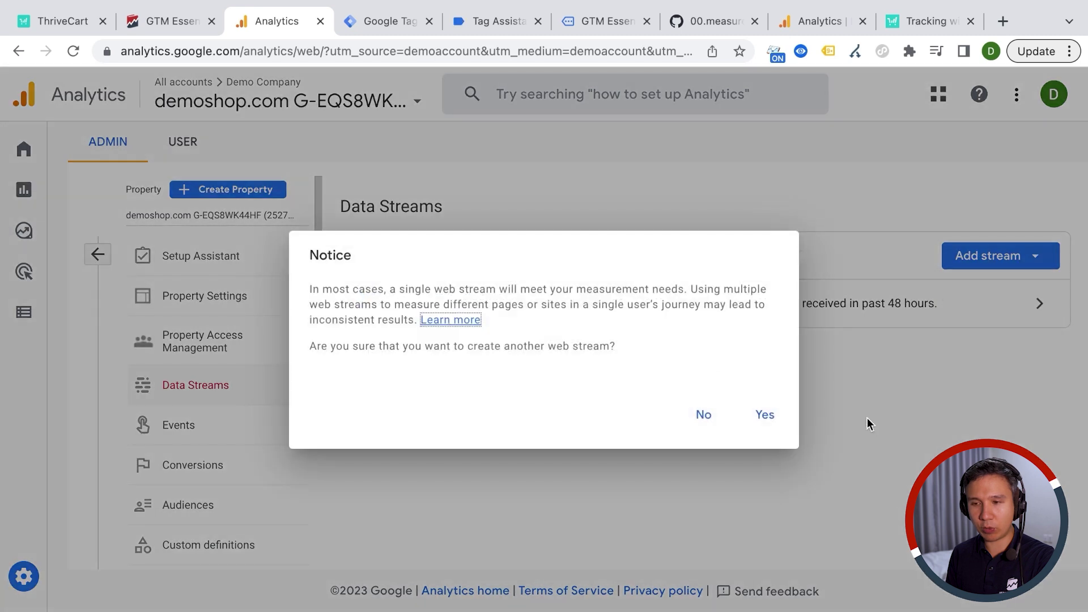
left_click(745, 413)
left_click(348, 243)
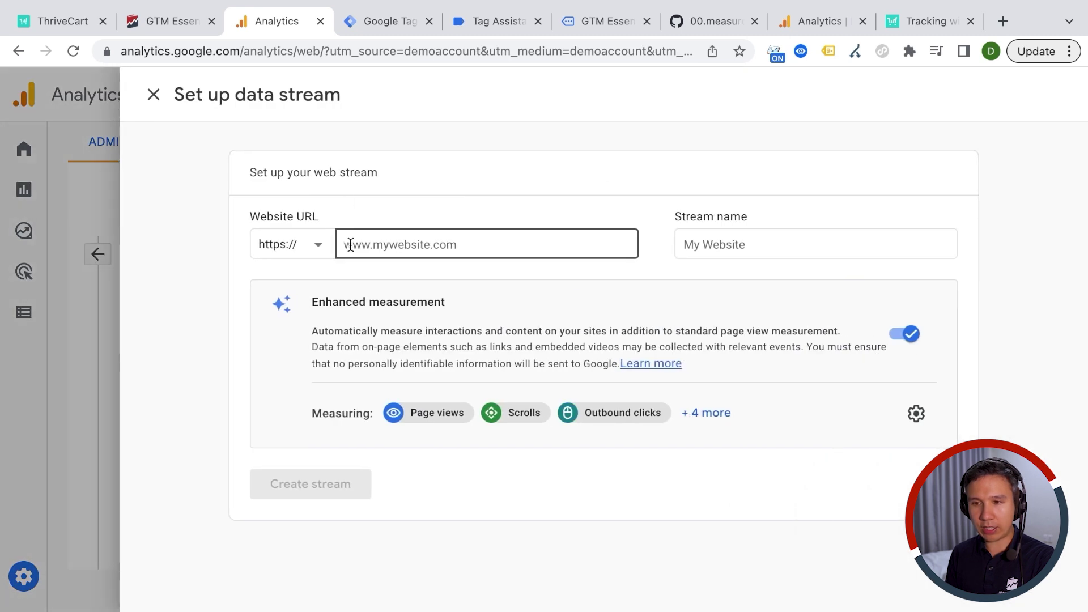
left_click(740, 243)
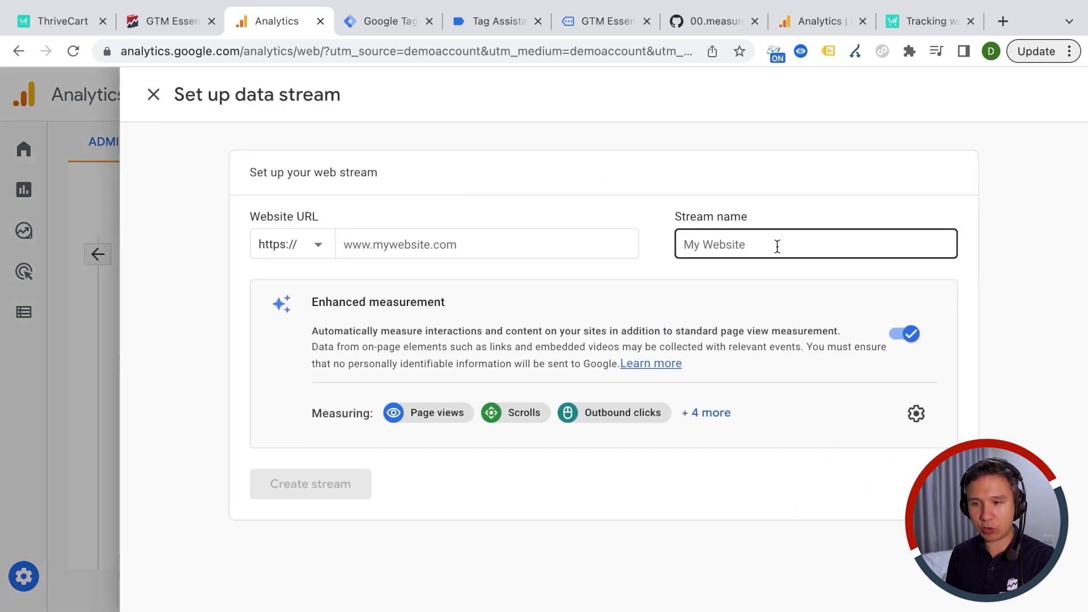
left_click(429, 375)
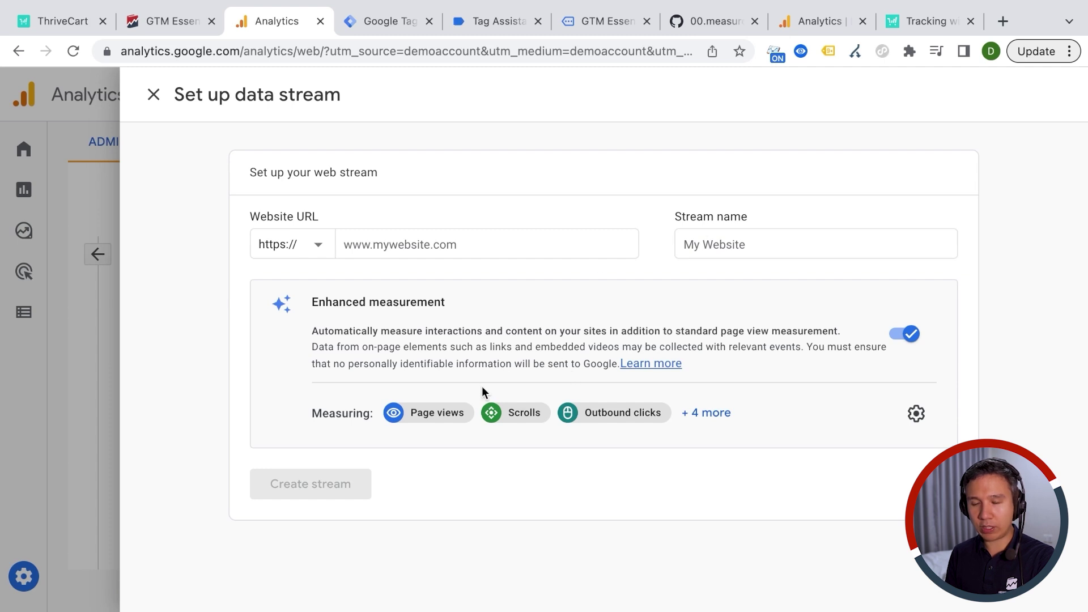
left_click(711, 415)
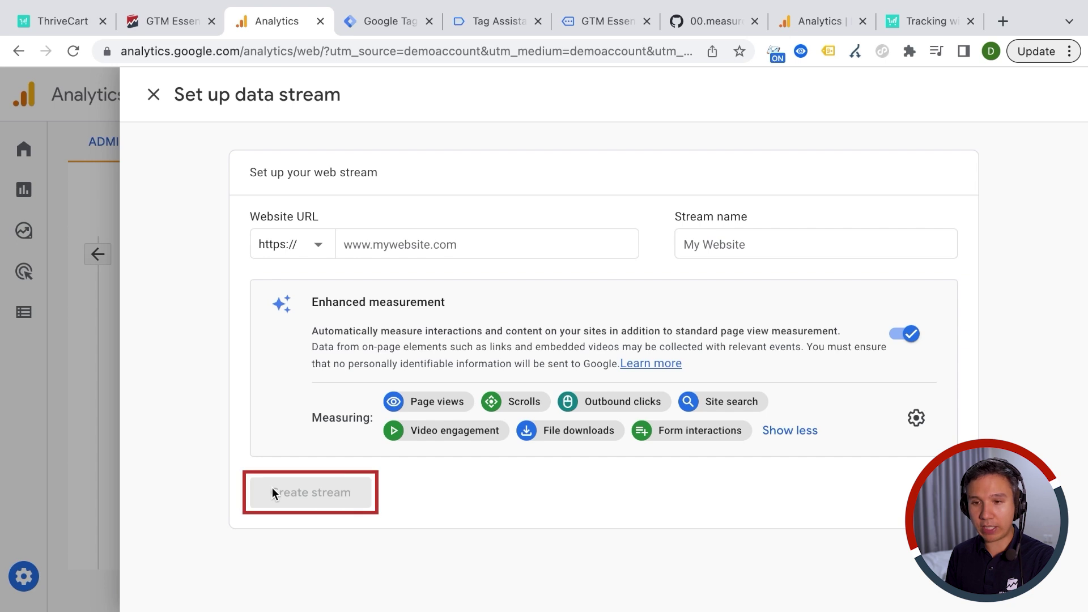
- Discard the new stream and copy Website Demoshop's Measurement ID G-EQS8WK44HF
left_click(93, 422)
left_click(724, 314)
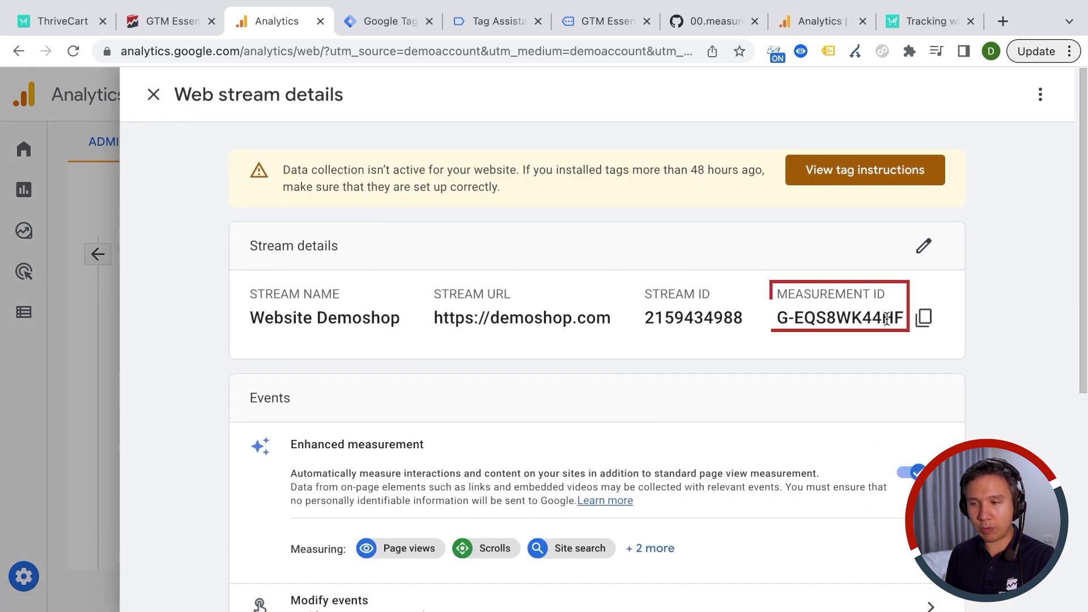
left_click(926, 325)
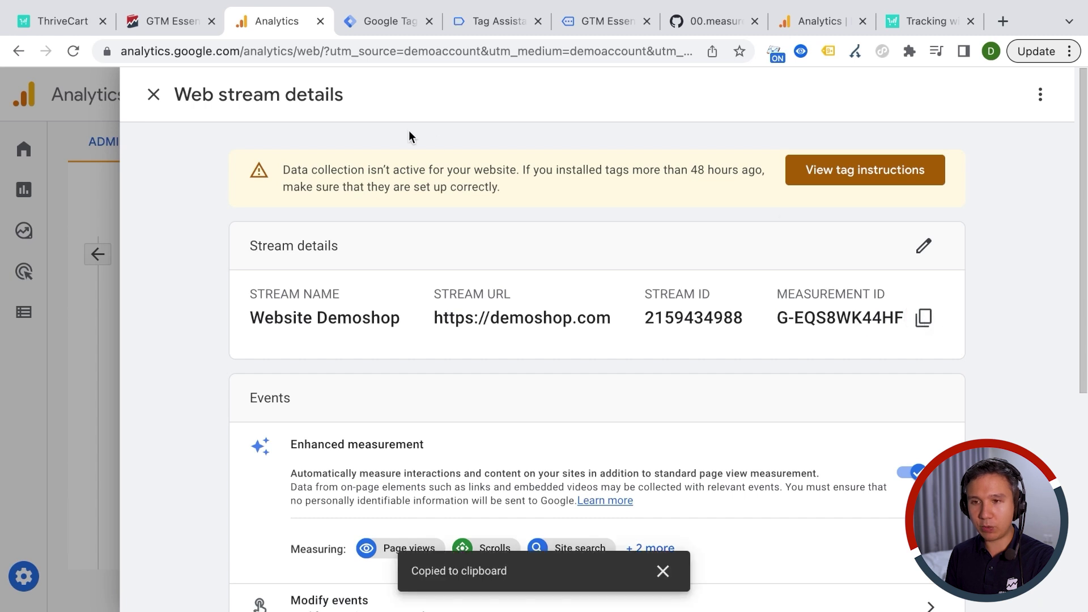
- Paste G-EQS8WK44HF, name the tag 'GA4 - Config - All Pages', trigger it on All Pages, and save
left_click(389, 21)
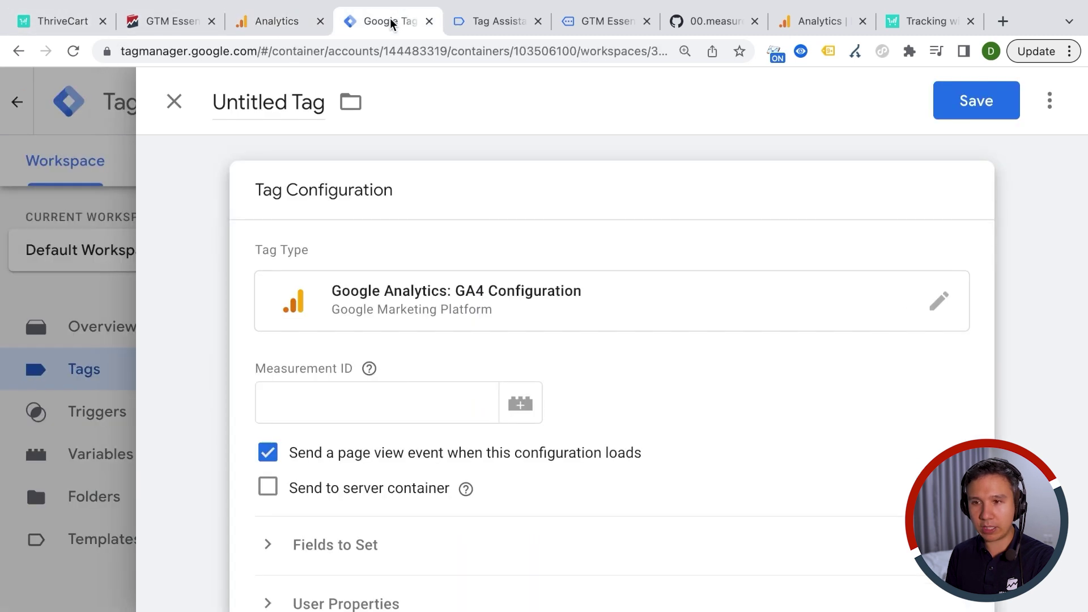
left_click(338, 400)
key("super+v")
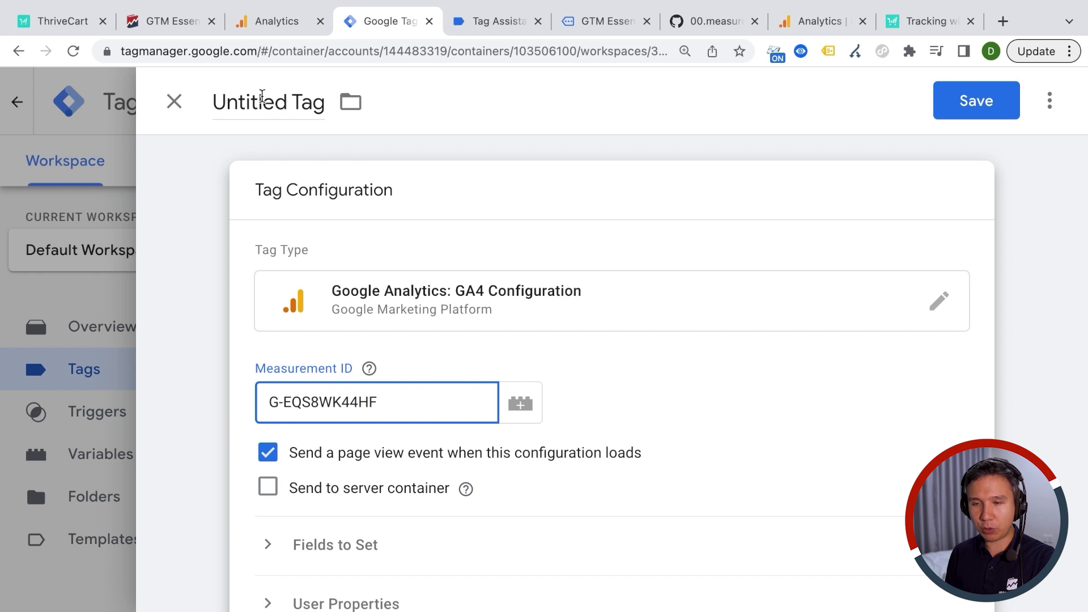
left_click(246, 107)
type("G")
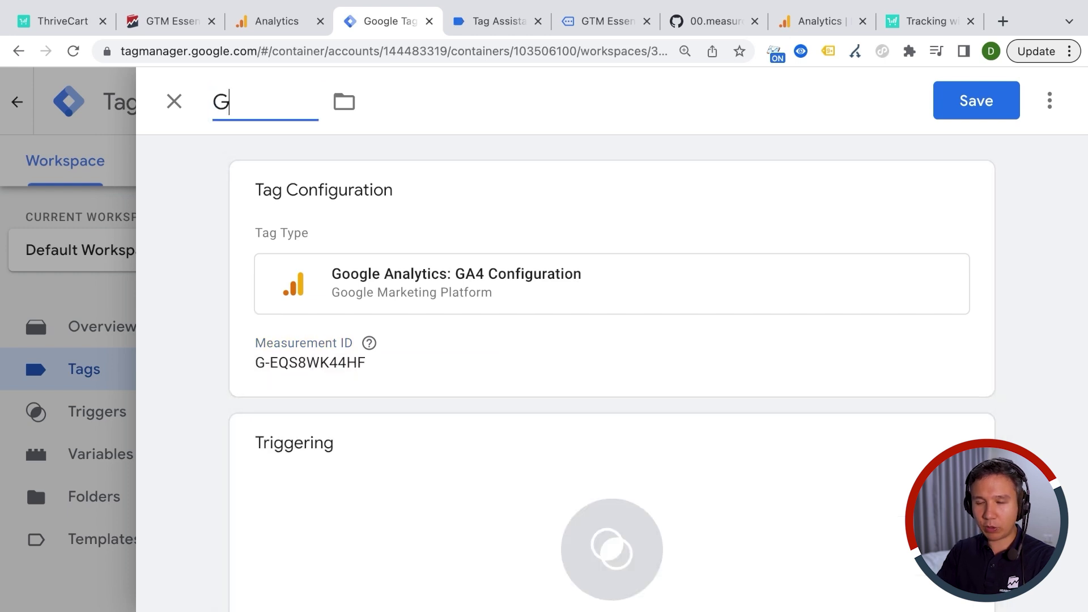
type("A4 - Config - All Pages")
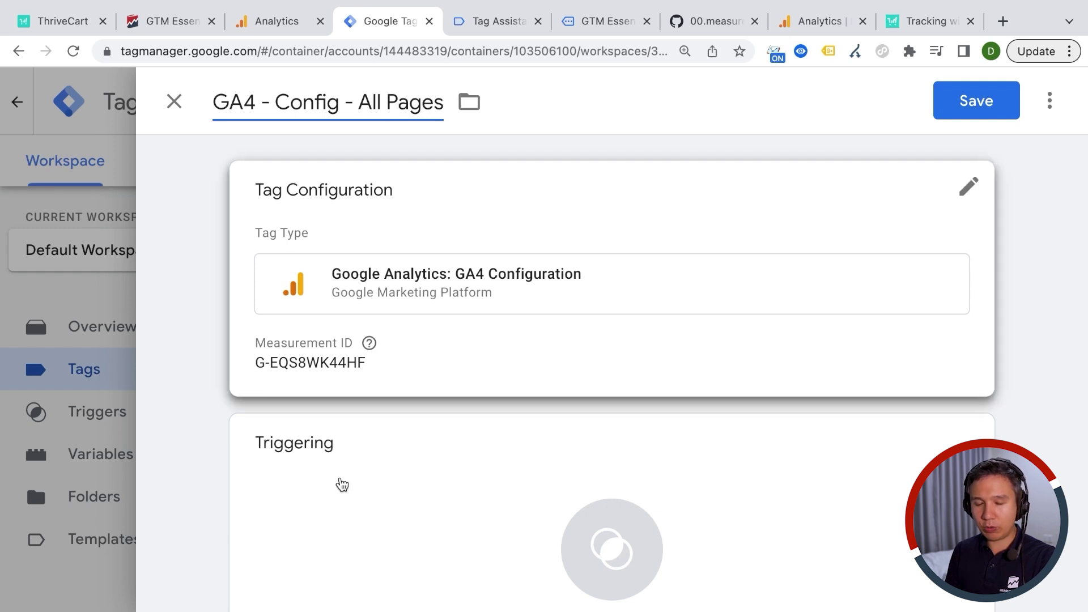
left_click(342, 484)
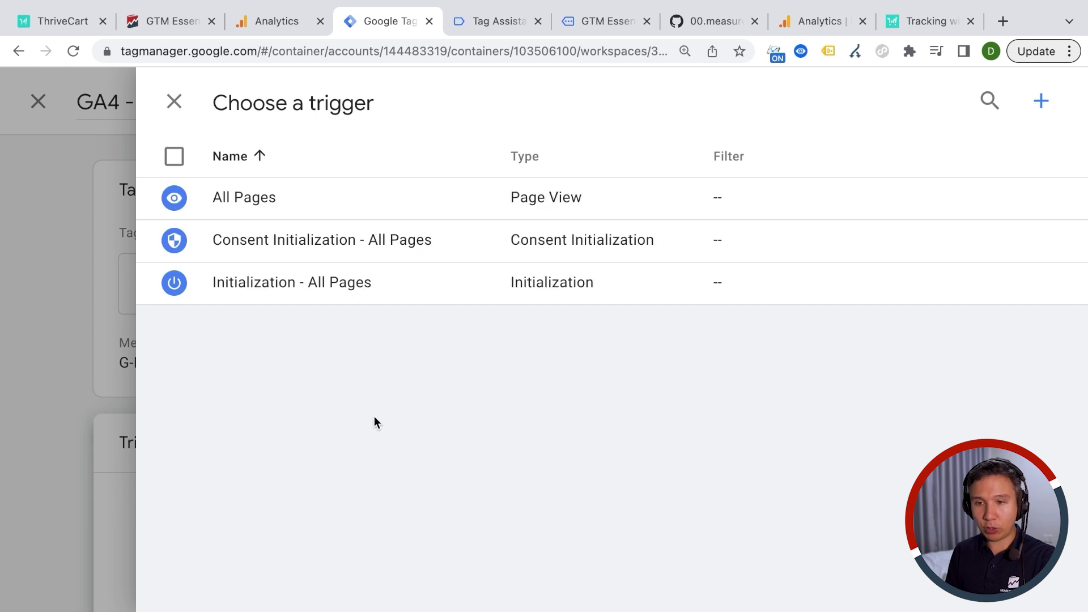
left_click(247, 197)
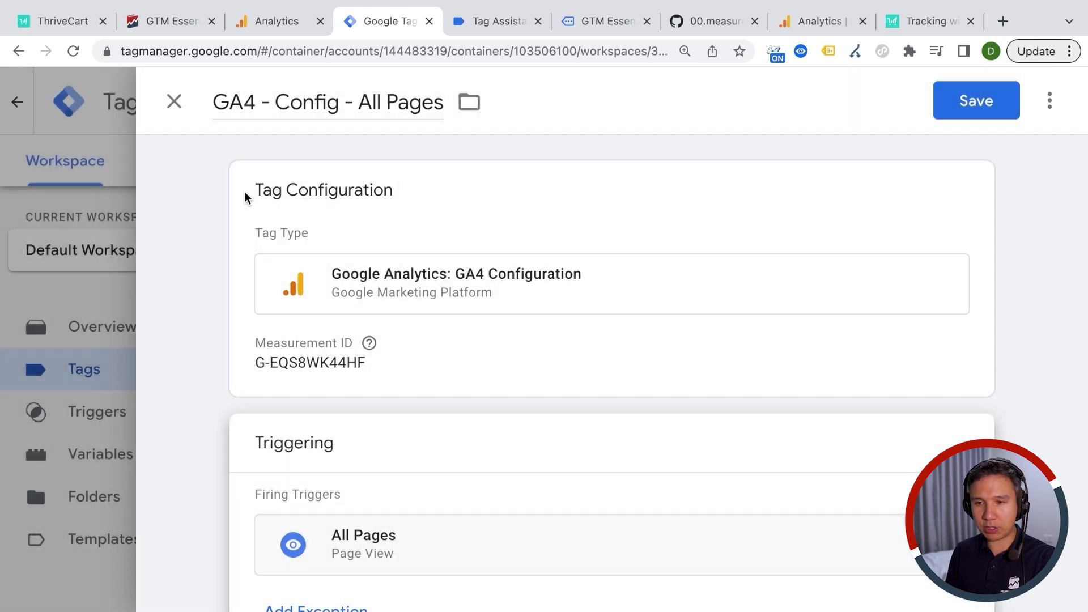
left_click(962, 115)
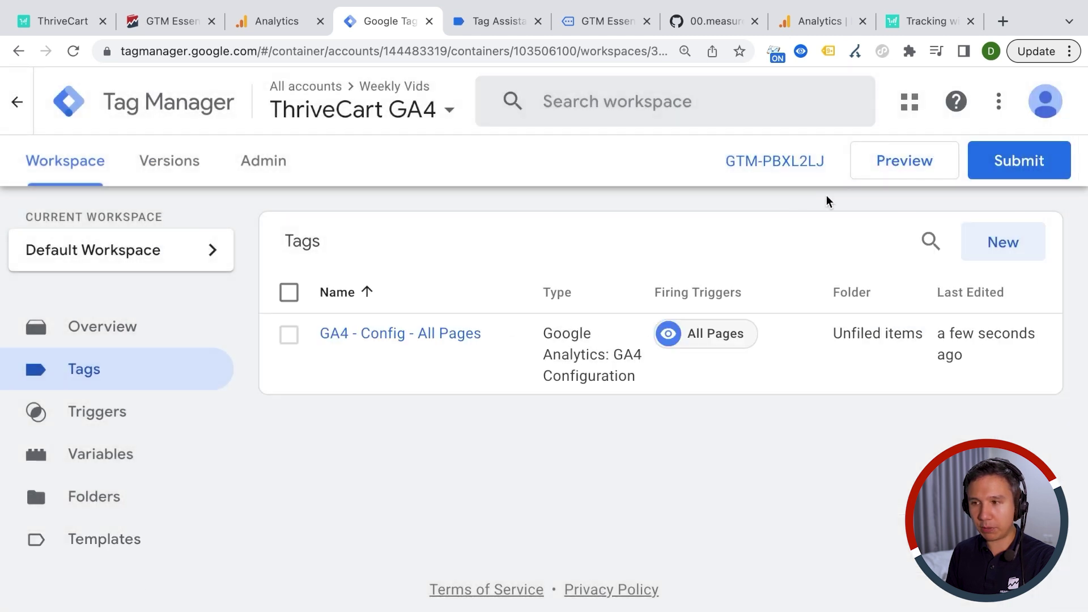
- Preview the checkout again and check GA4 - Config - All Pages fired on Container Loaded
left_click(880, 165)
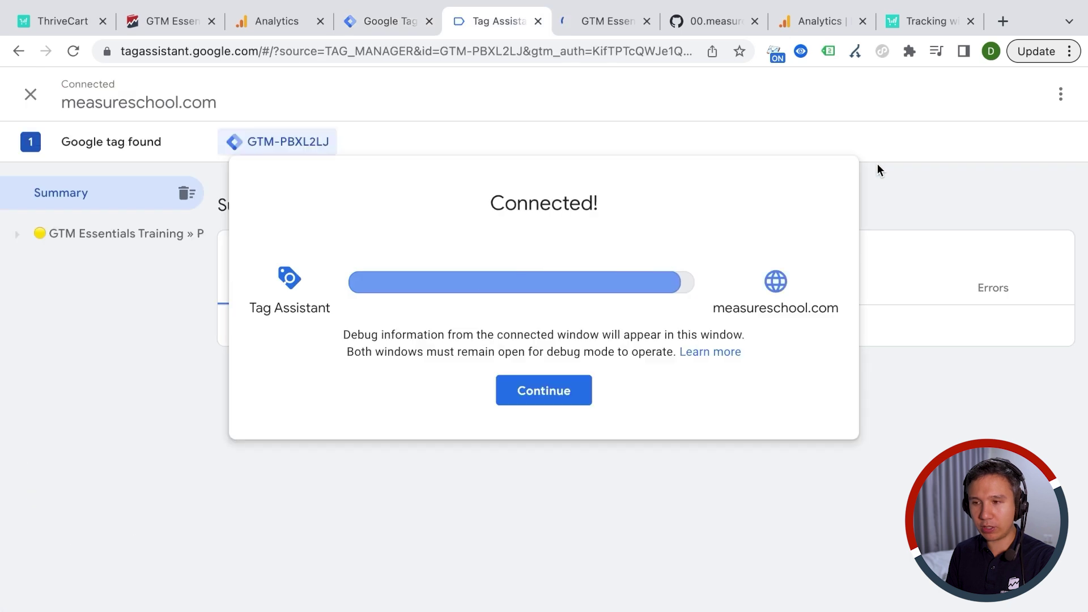
left_click(600, 19)
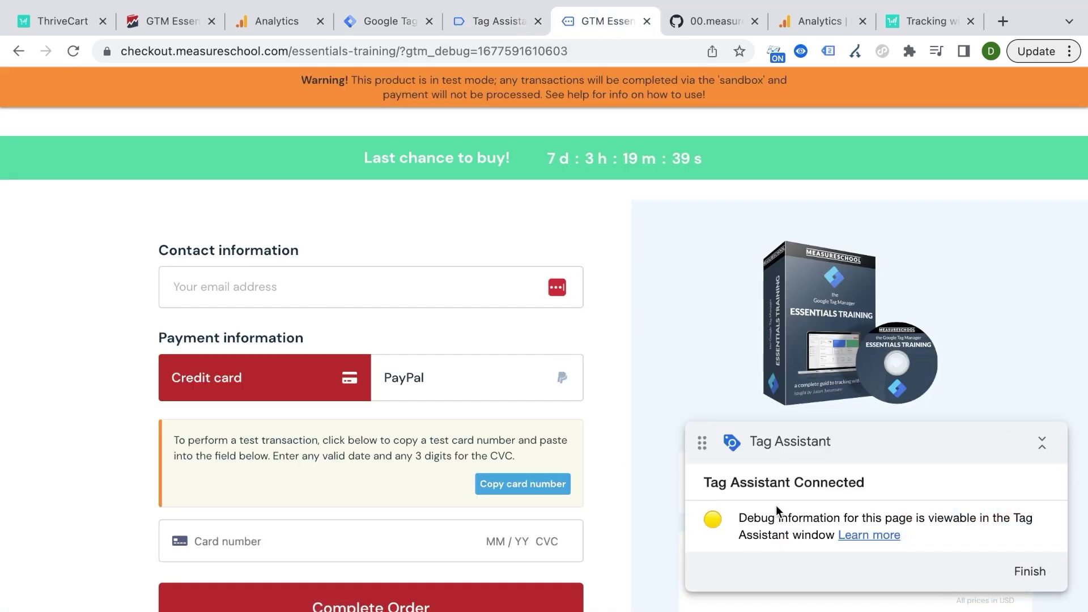
left_click(493, 21)
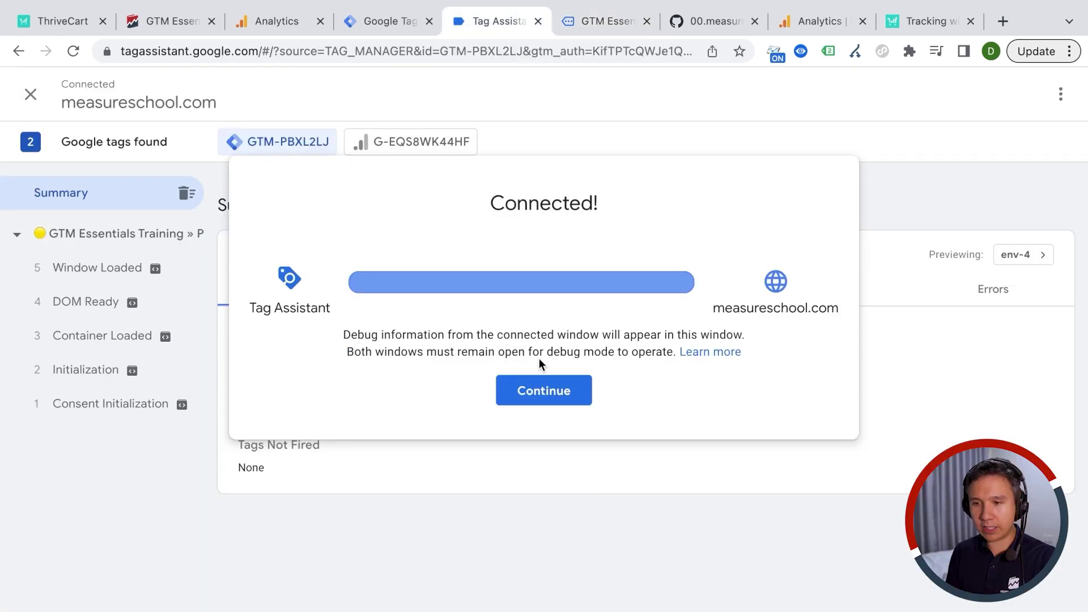
left_click(544, 391)
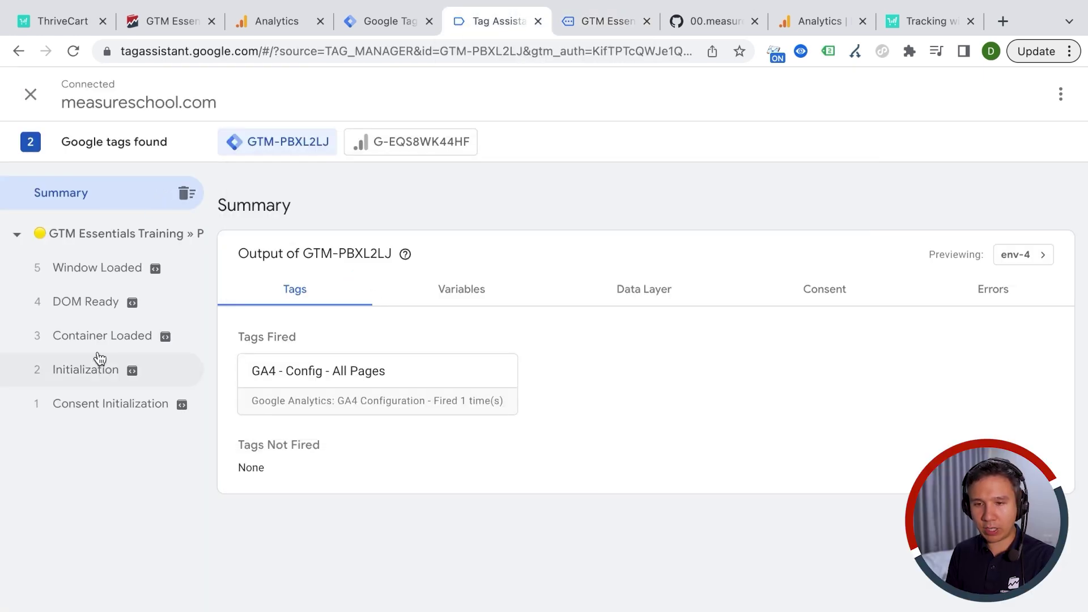
left_click(85, 331)
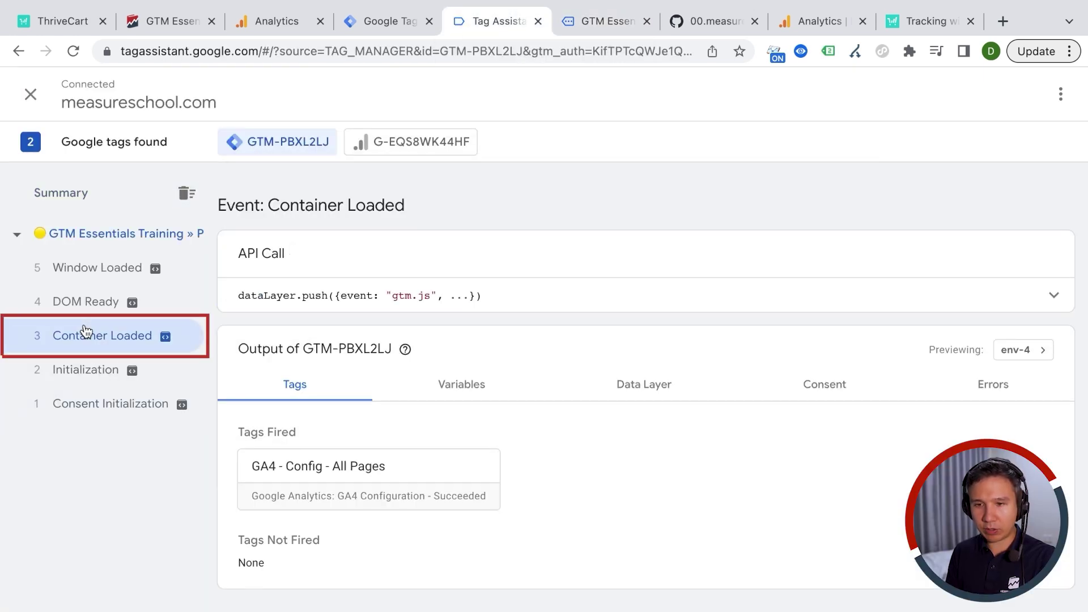
left_click(355, 480)
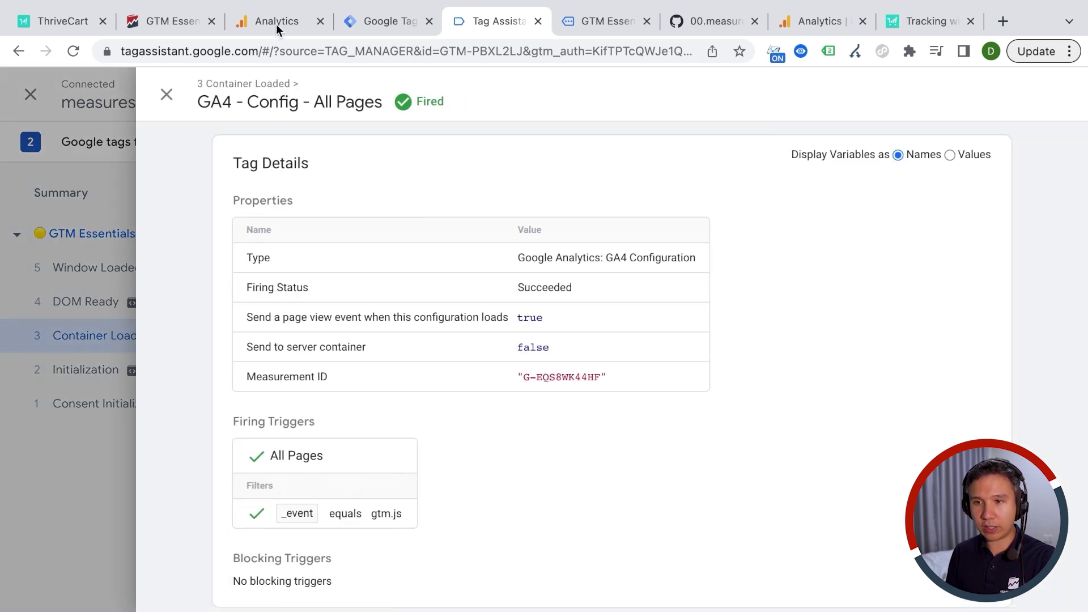
left_click(277, 23)
- Close the web stream details and go back to the Admin settings list
key("ctrl+plus")
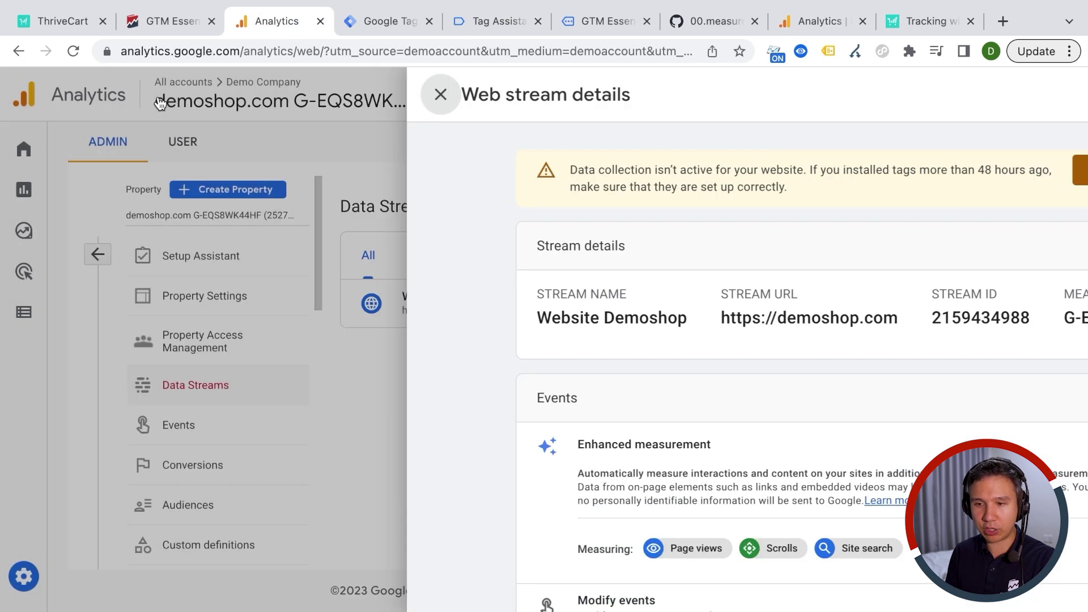
key("Escape")
left_click(97, 254)
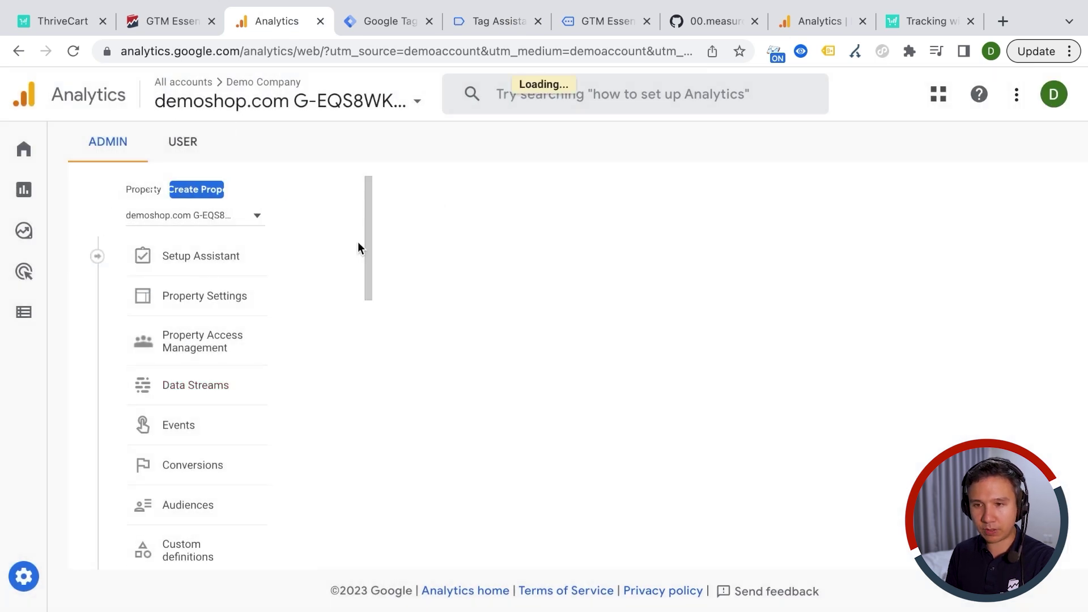
scroll(614, 282, "down", 6)
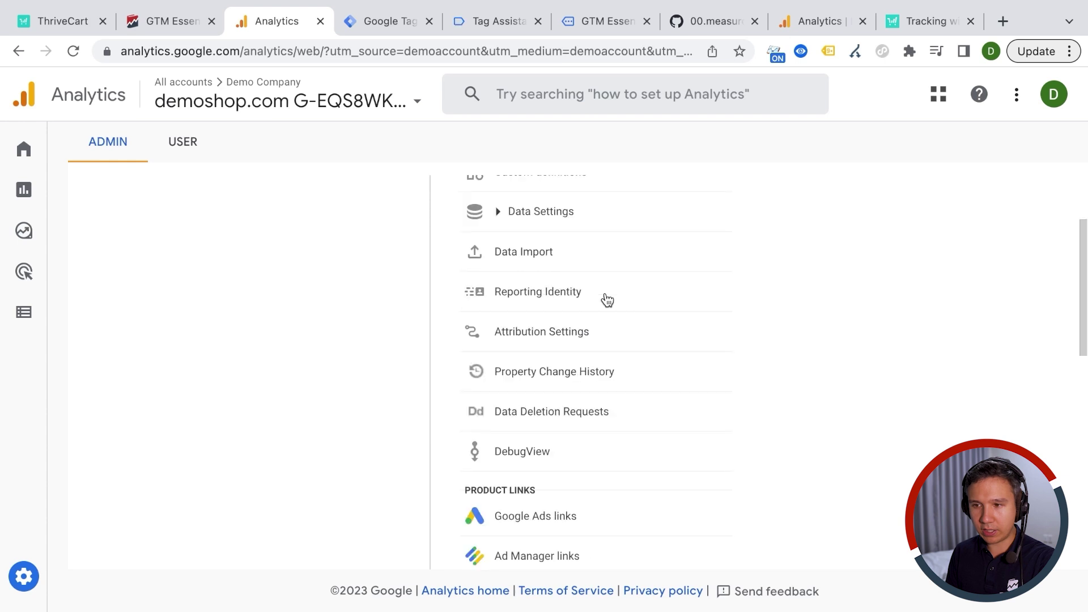
scroll(607, 300, "down", 1)
- In DebugView, inspect the parameters of the debug device's page_view event
left_click(515, 397)
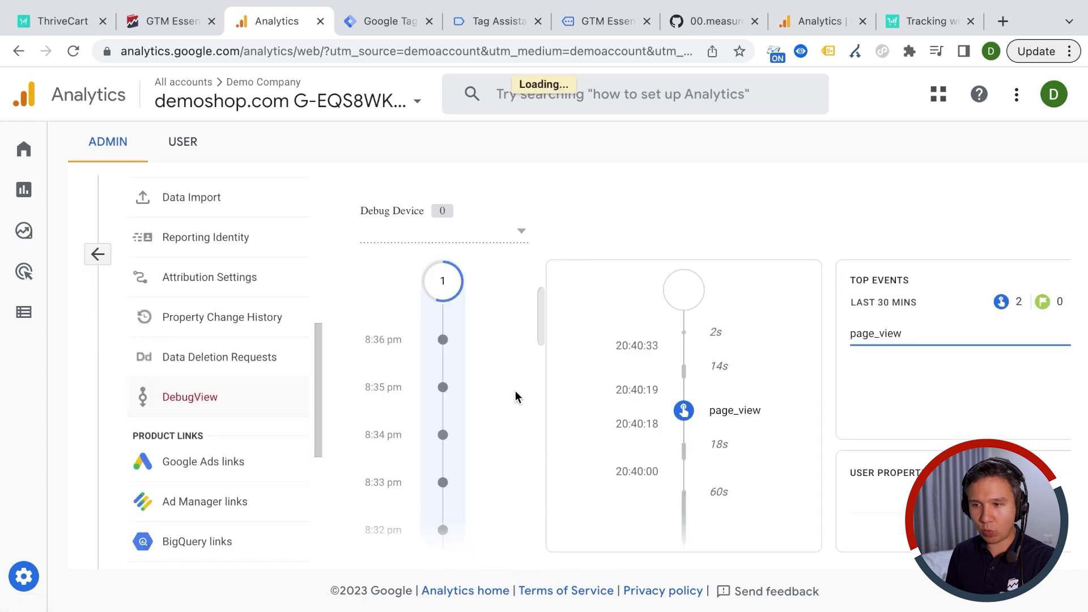
left_click(685, 411)
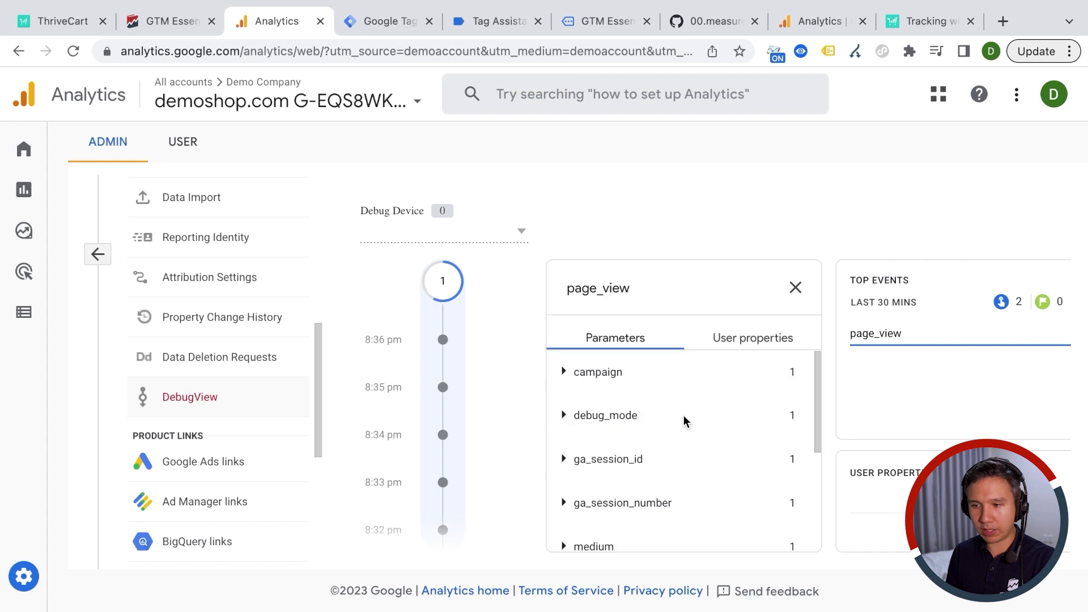
scroll(684, 421, "down", 2)
scroll(685, 420, "up", 2)
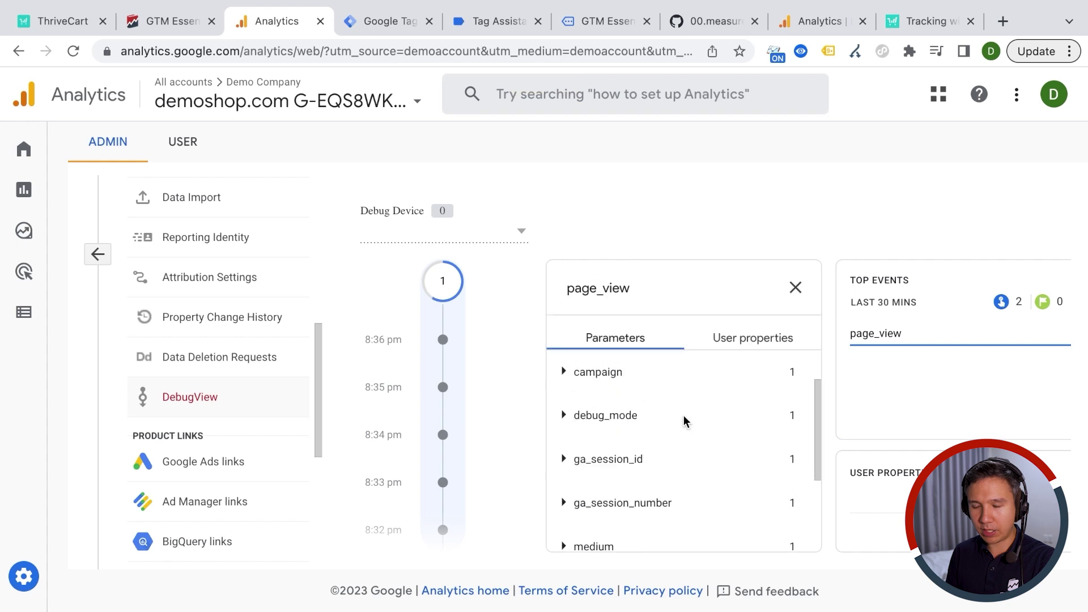
left_click(796, 289)
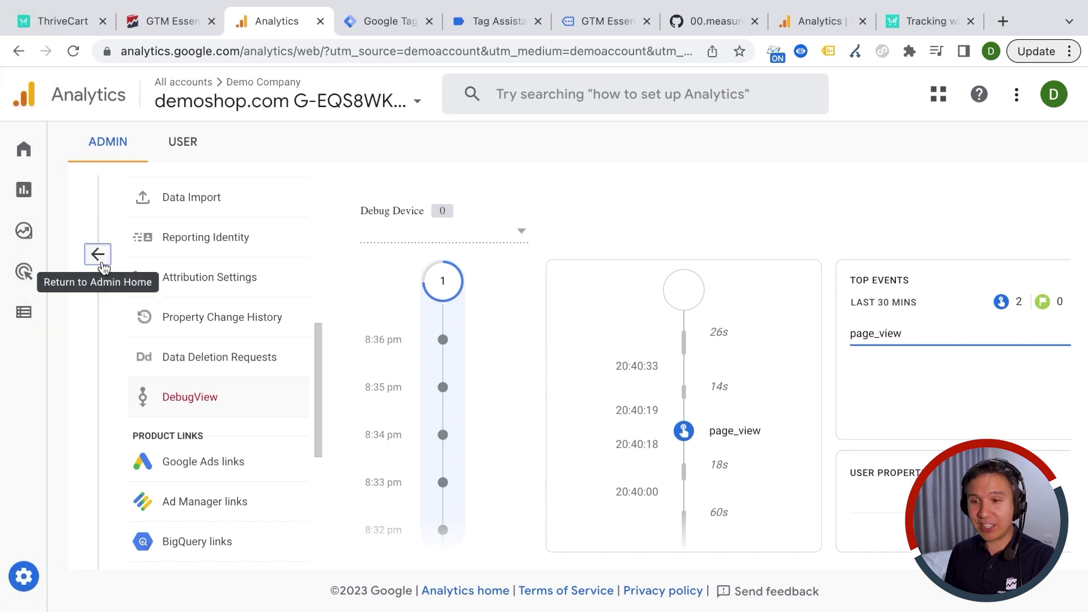
- Switch to the demo merchandise store property and open Monetisation > E-commerce purchases
left_click(102, 263)
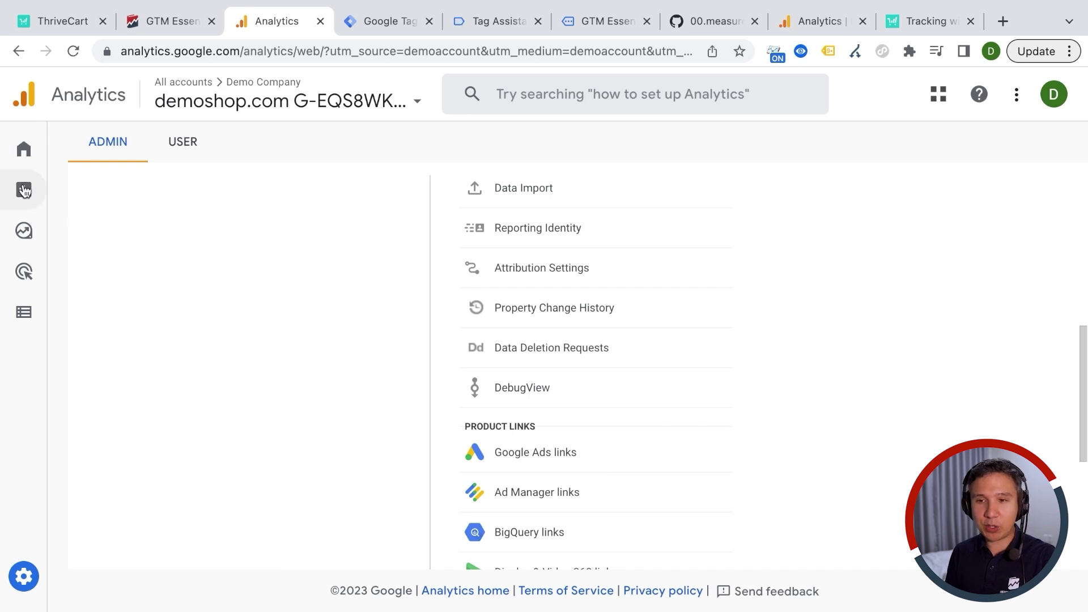
mouse_move(24, 191)
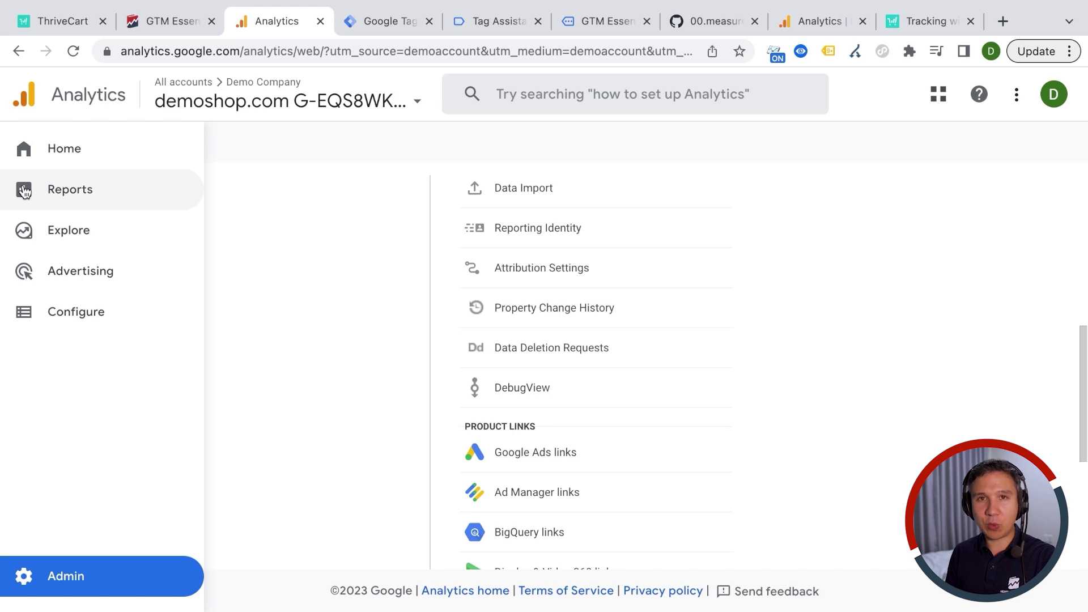
left_click(811, 21)
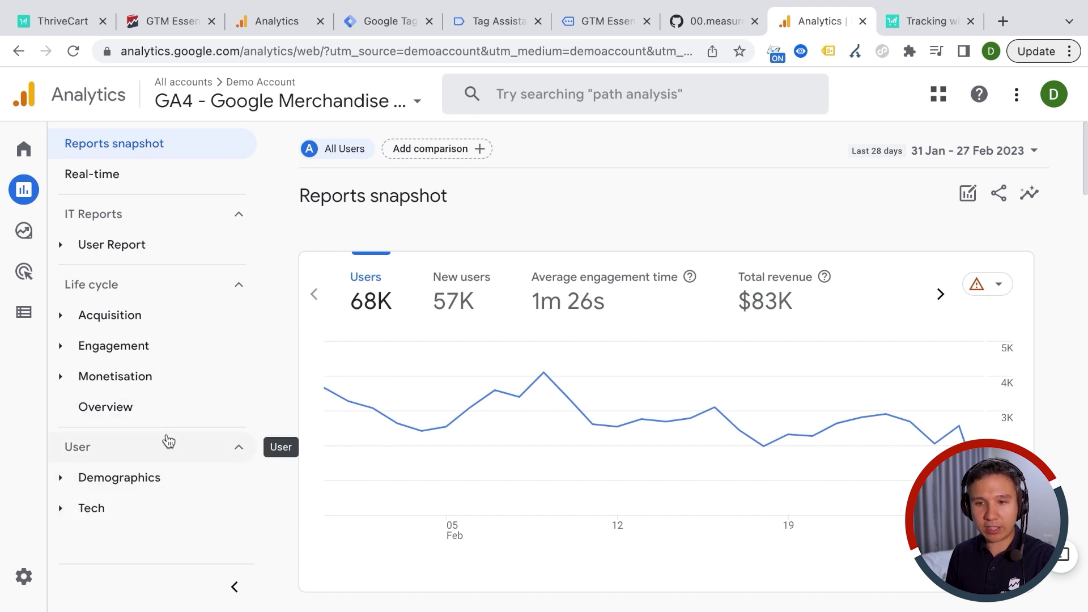
left_click(65, 378)
left_click(122, 442)
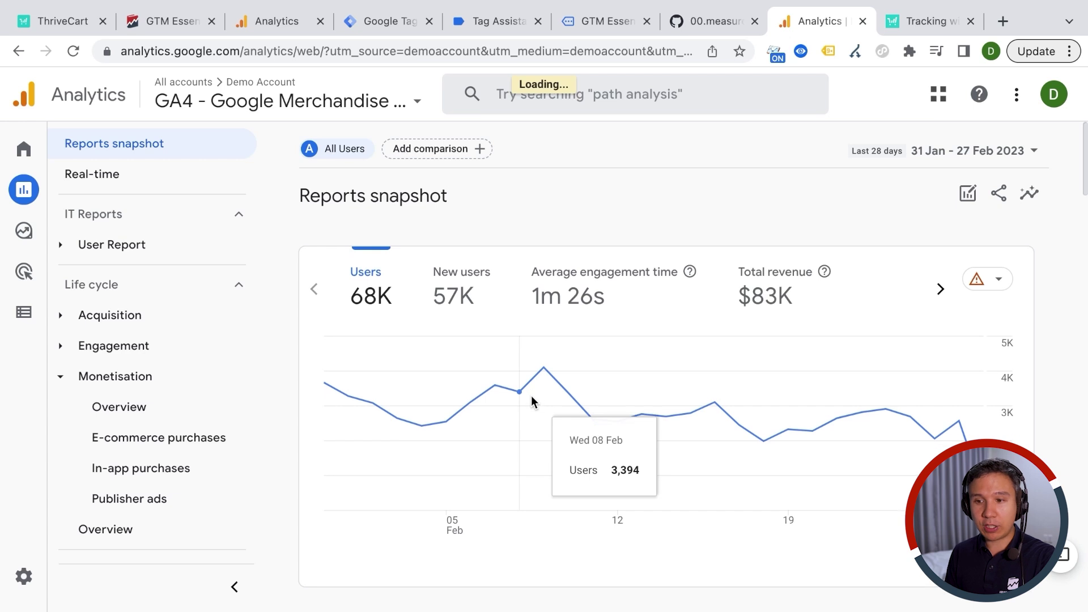
scroll(533, 398, "down", 5)
scroll(531, 400, "down", 8)
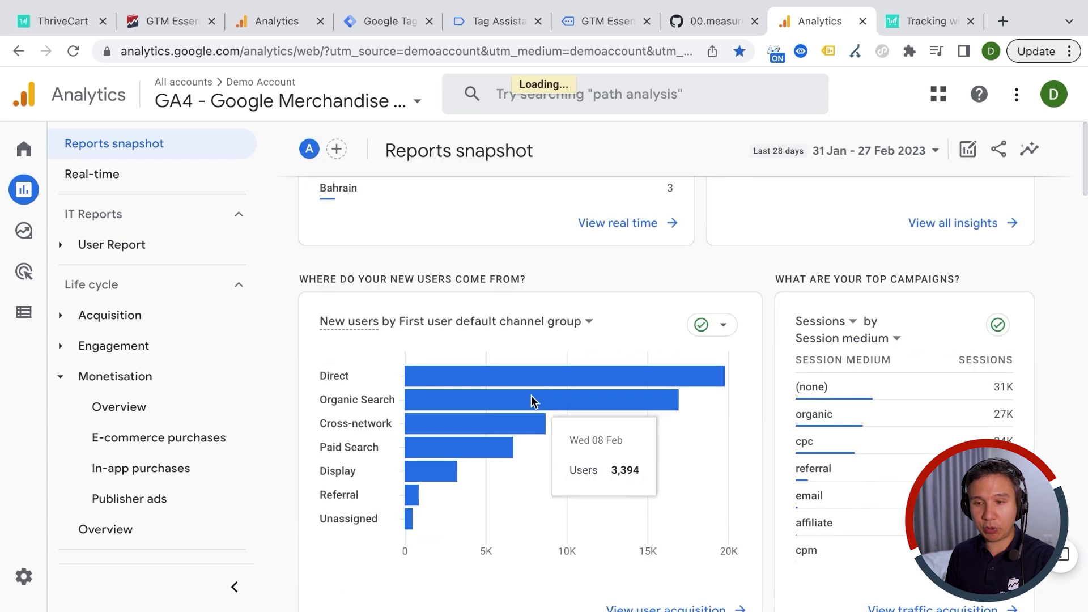
scroll(532, 397, "up", 6)
- Show the per-item table of items viewed, added to cart, purchased and item revenue
left_click(209, 438)
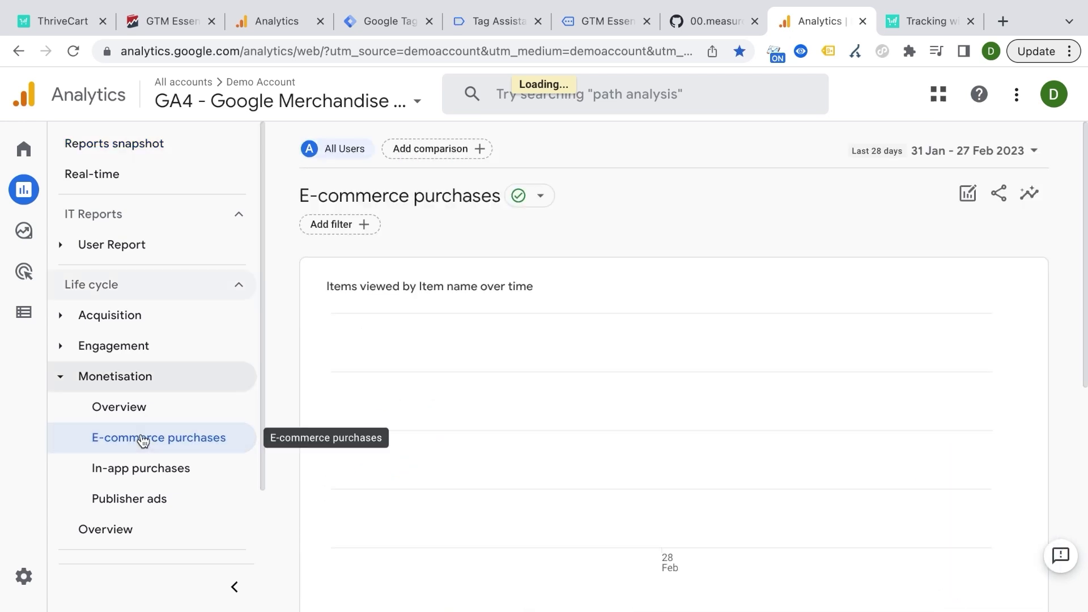
scroll(409, 377, "down", 5)
scroll(410, 377, "down", 7)
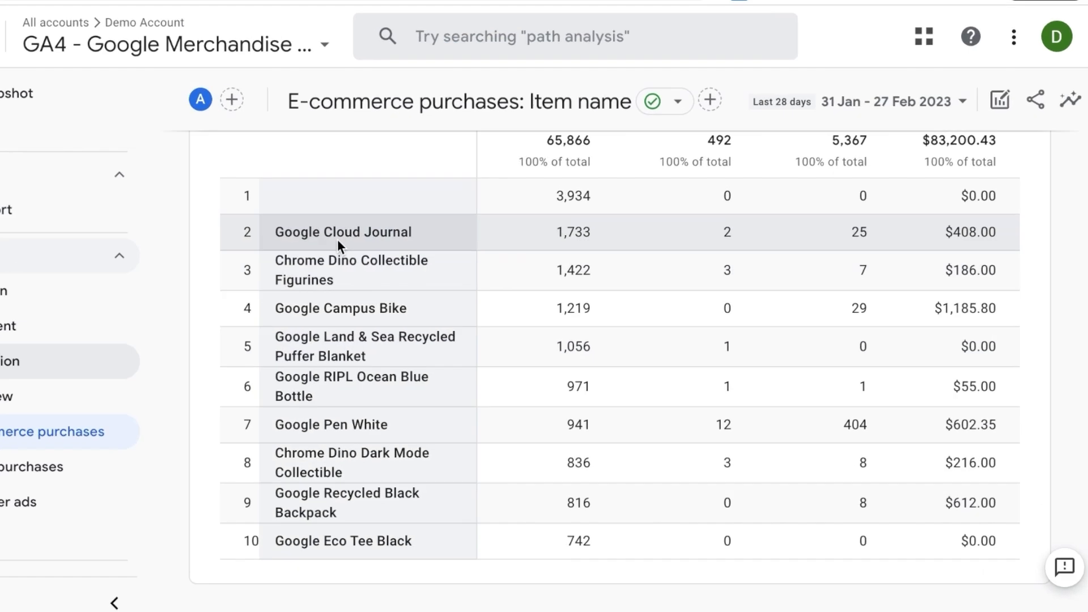
scroll(219, 397, "up", 1)
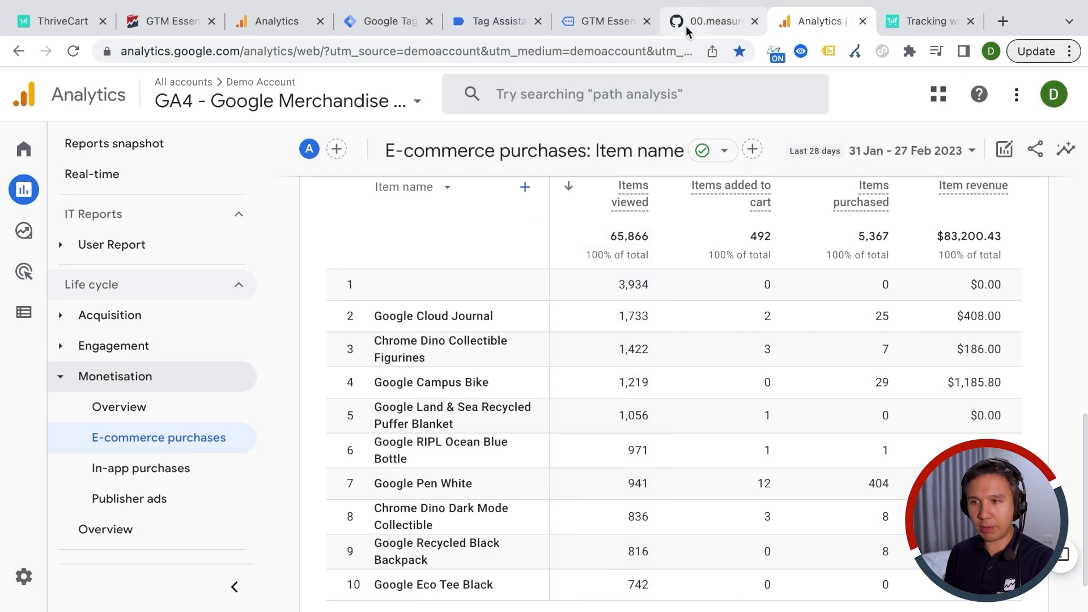
left_click(687, 26)
- Read the gist's ThriveCart setup instructions down to the 01-base.html code
scroll(357, 340, "down", 5)
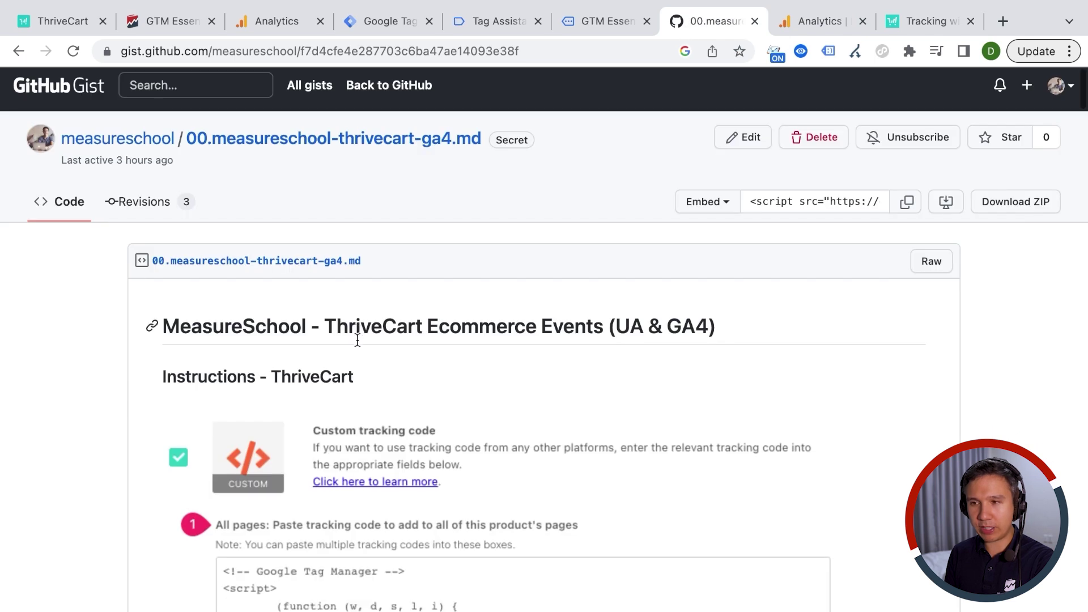
scroll(318, 355, "up", 3)
scroll(317, 355, "down", 1)
scroll(318, 355, "down", 8)
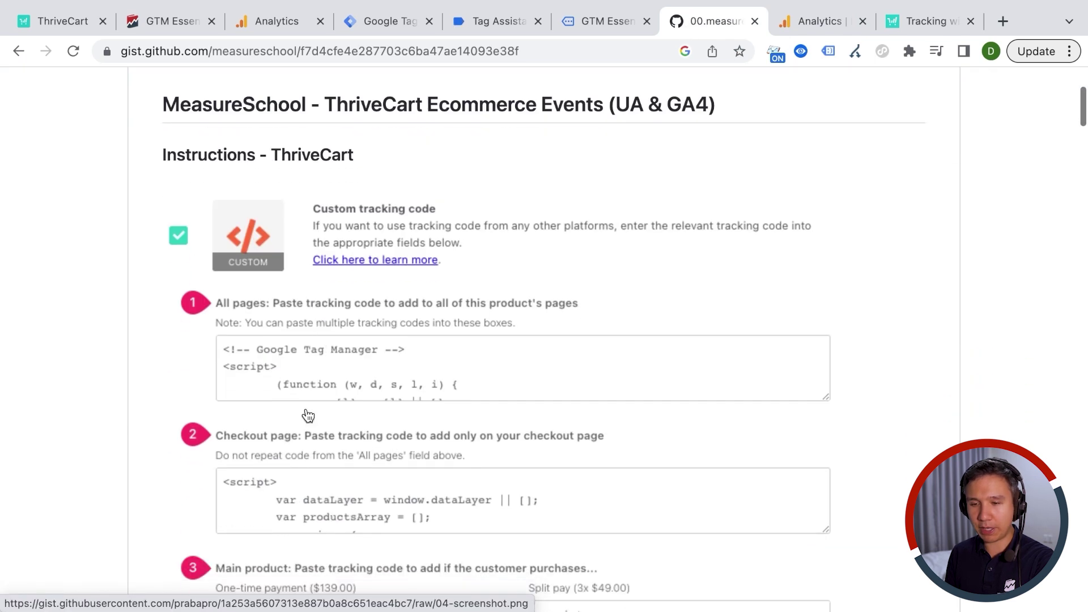
scroll(306, 408, "down", 4)
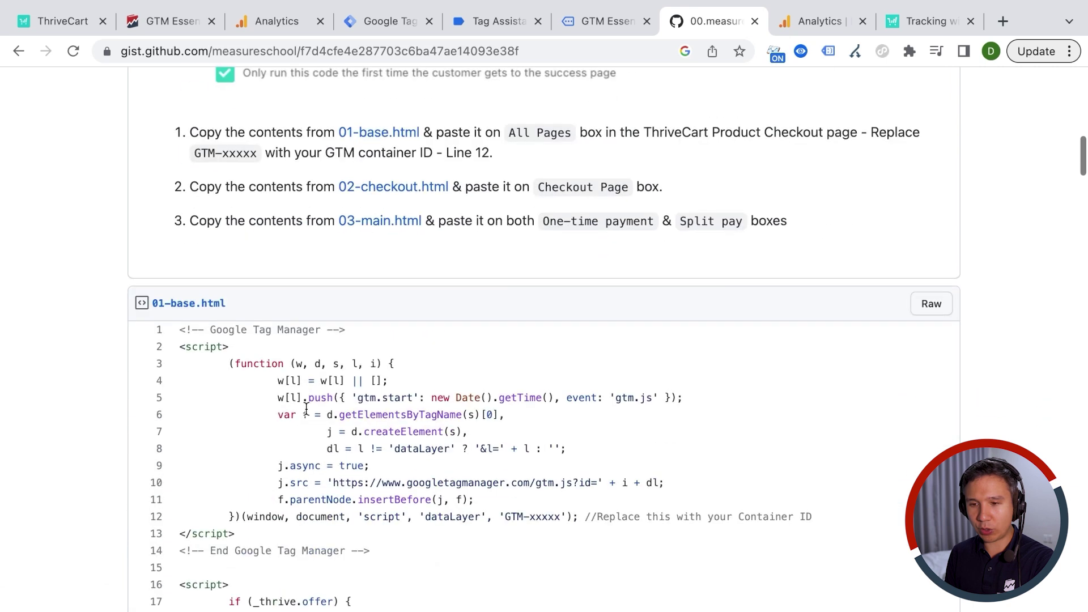
scroll(306, 411, "down", 3)
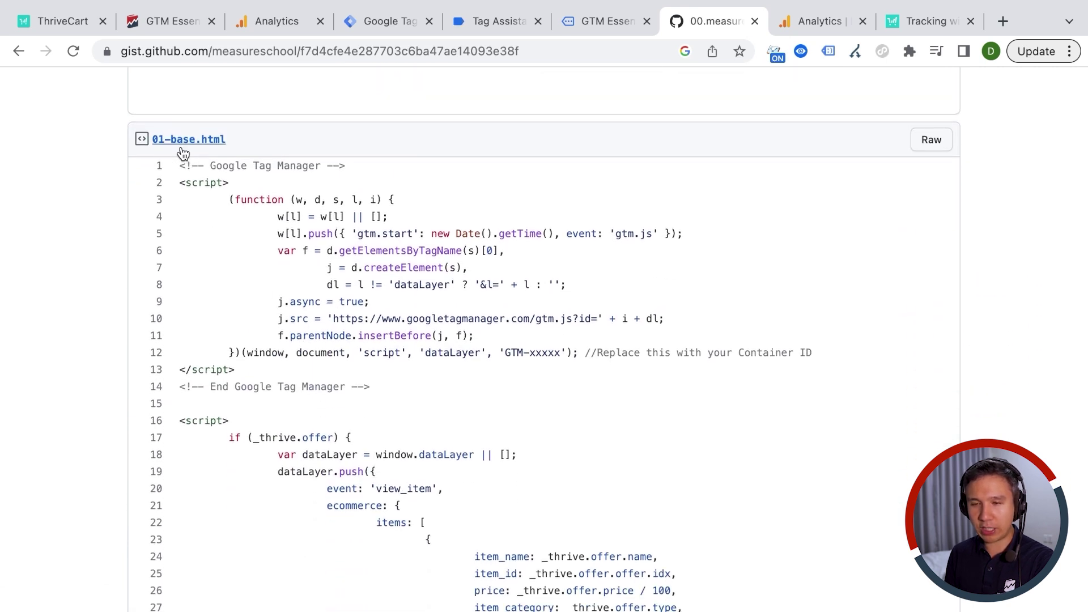
left_click(46, 26)
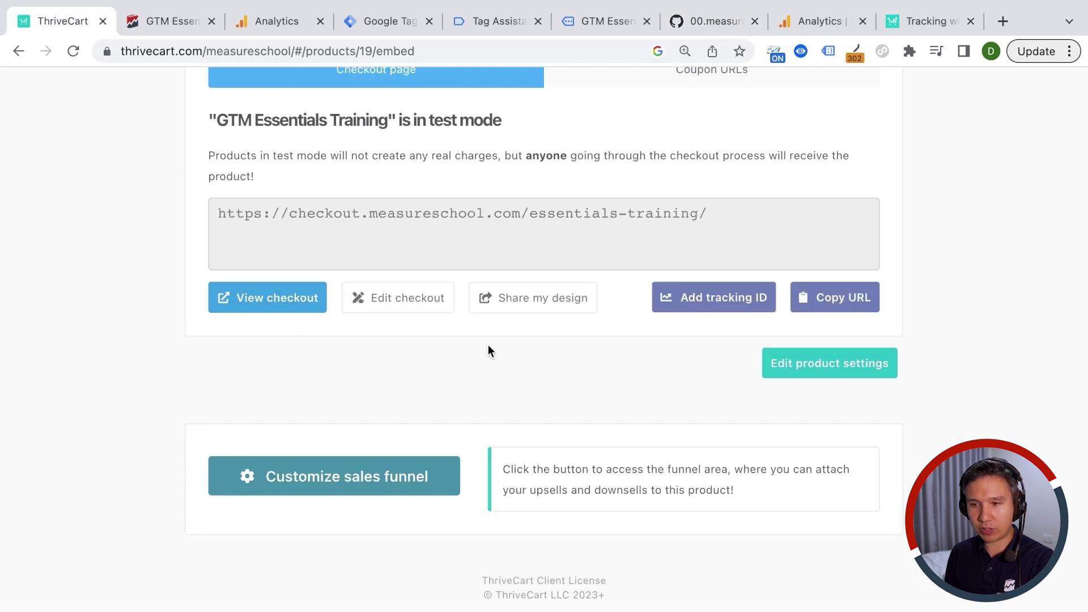
- Enlarge the Checkout > Tracking All pages box to reveal the full GTM-PBXL2LJ snippet
left_click(859, 370)
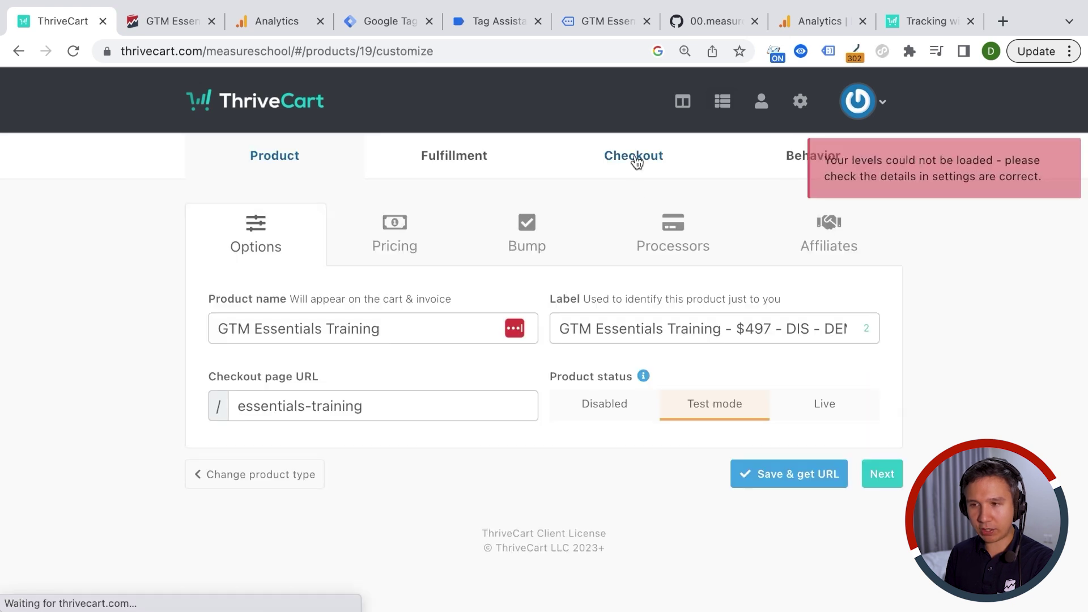
left_click(634, 157)
left_click(463, 250)
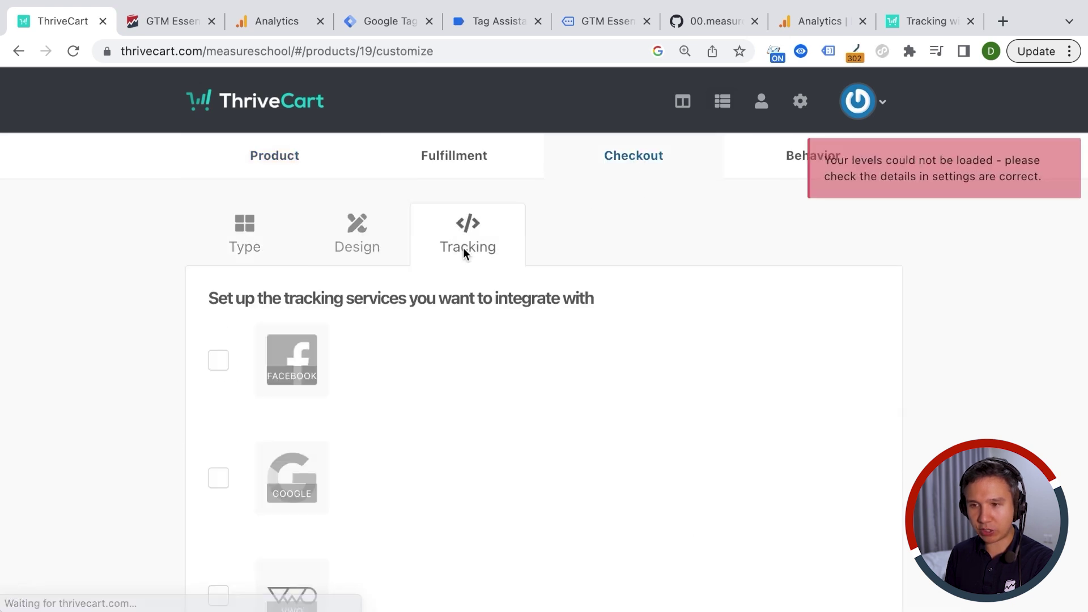
scroll(464, 253, "down", 15)
scroll(463, 253, "up", 3)
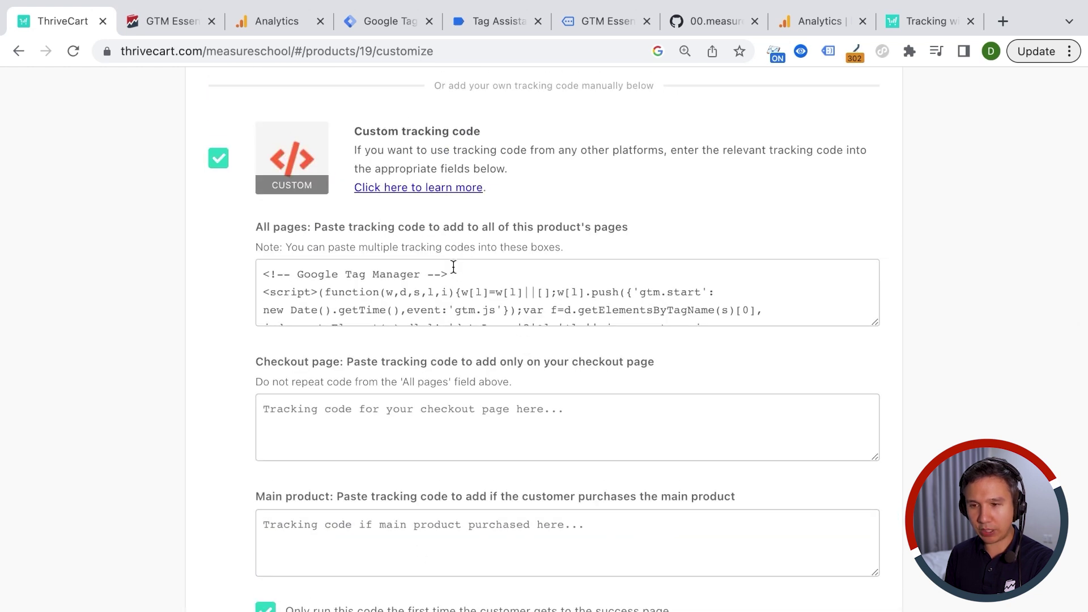
left_click_drag(876, 332, 879, 447)
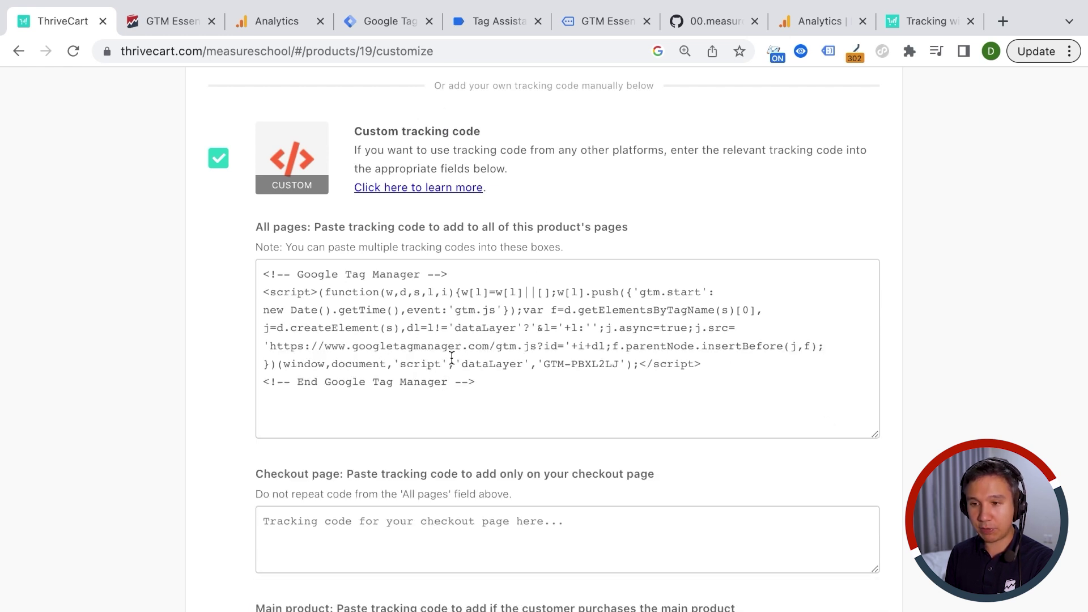
left_click(713, 20)
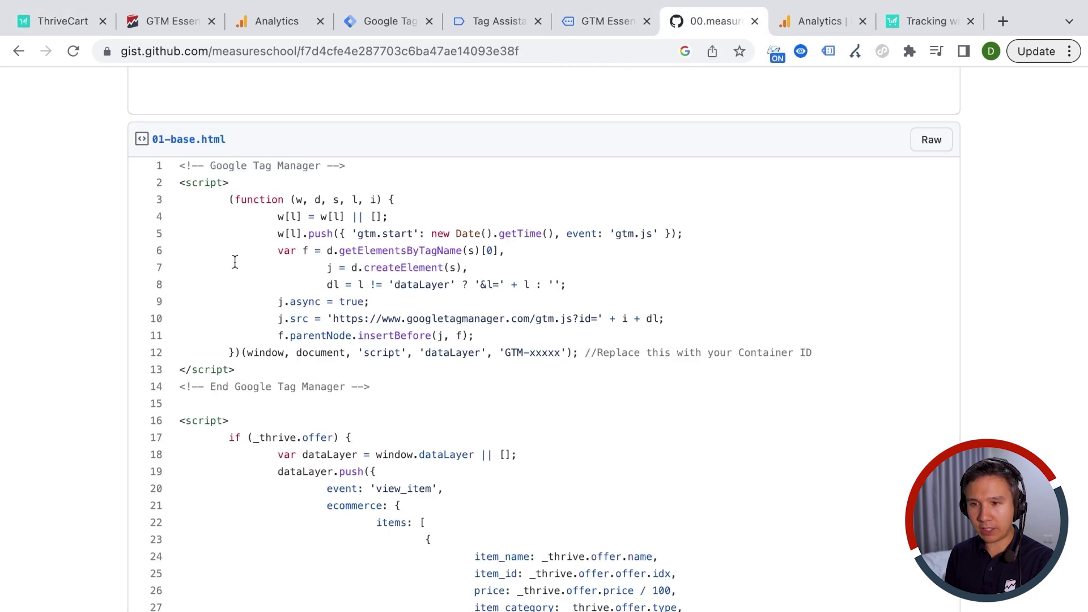
- Paste the gist's view_item data layer script into the All pages tracking code field
scroll(271, 353, "down", 4)
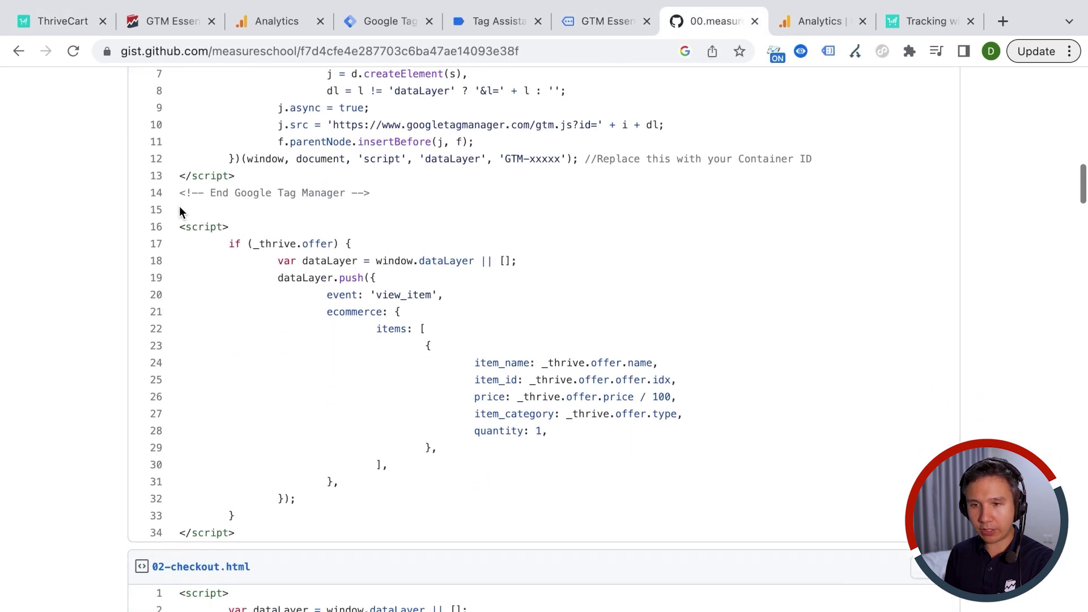
left_click_drag(280, 531, 184, 224)
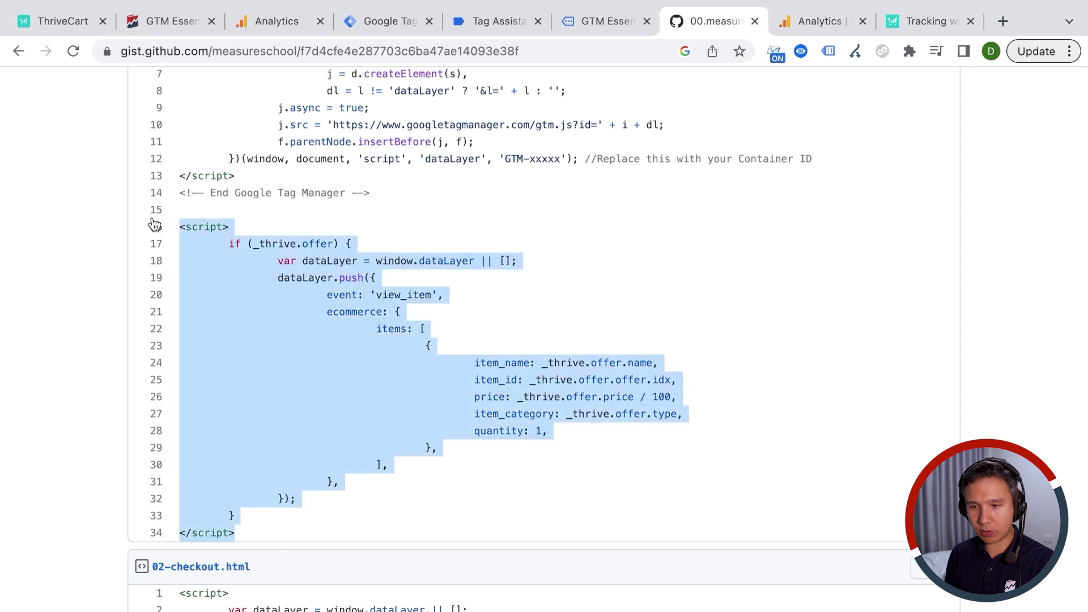
left_click(42, 17)
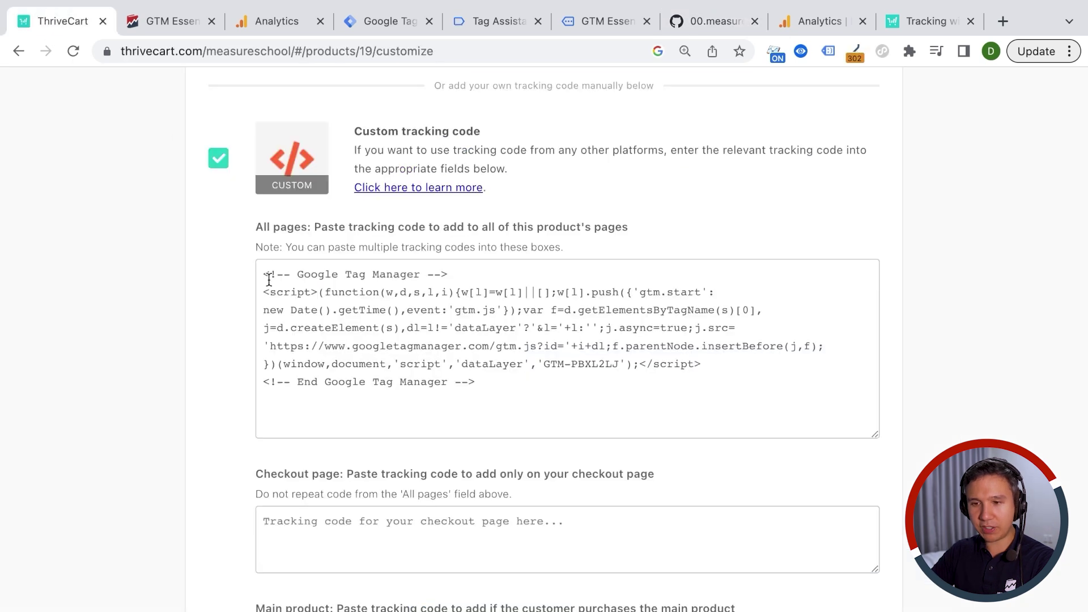
left_click(400, 403)
key("ctrl+v")
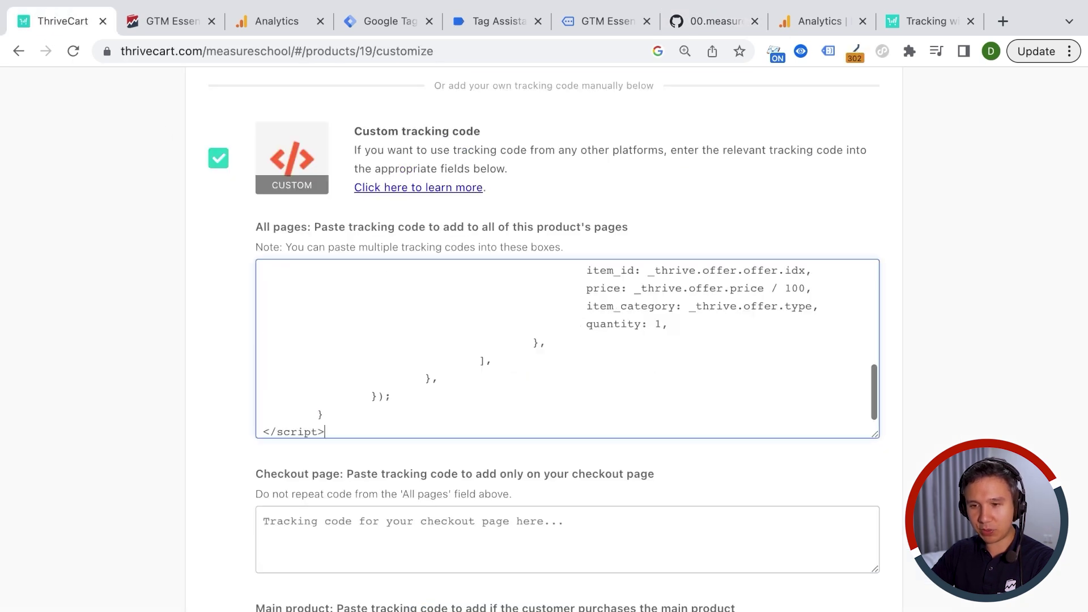
- Paste the checkout script from the gist into the Checkout page tracking code field
left_click(720, 23)
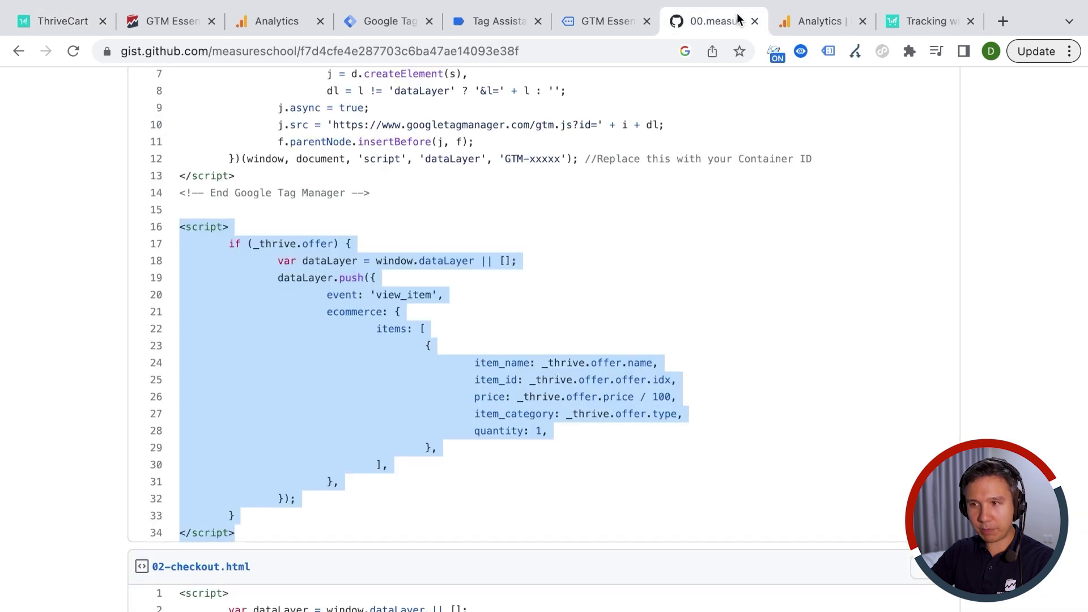
scroll(344, 414, "down", 5)
scroll(340, 417, "down", 3)
left_click_drag(177, 145, 227, 578)
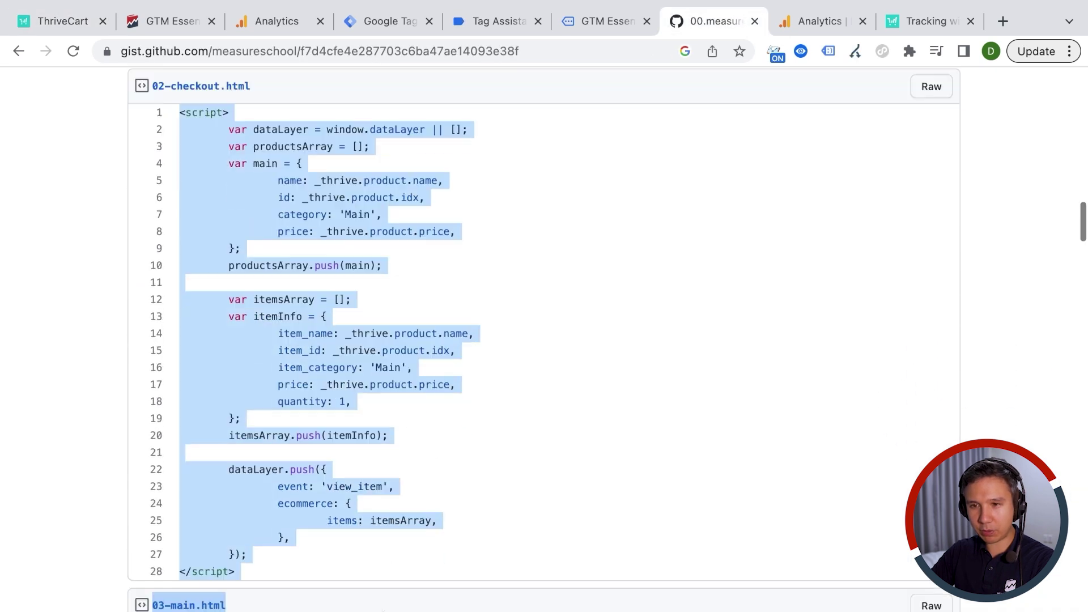
scroll(159, 214, "down", 2)
left_click(72, 22)
left_click(321, 525)
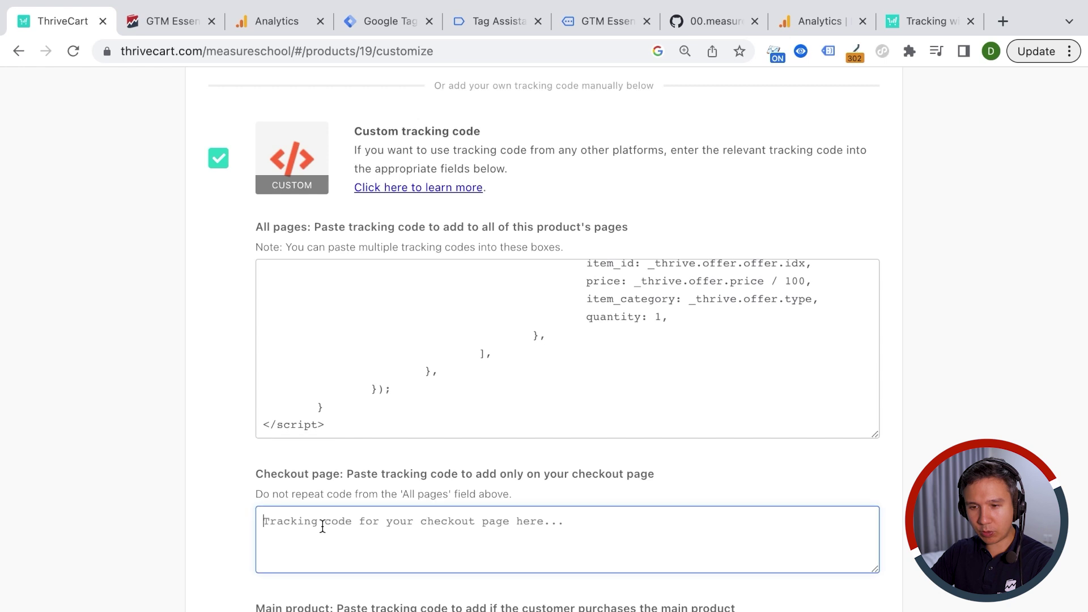
key("ctrl+v")
- Paste the 03-main.html purchase script into the Main product field and save the product
key("super+7")
scroll(475, 284, "down", 7)
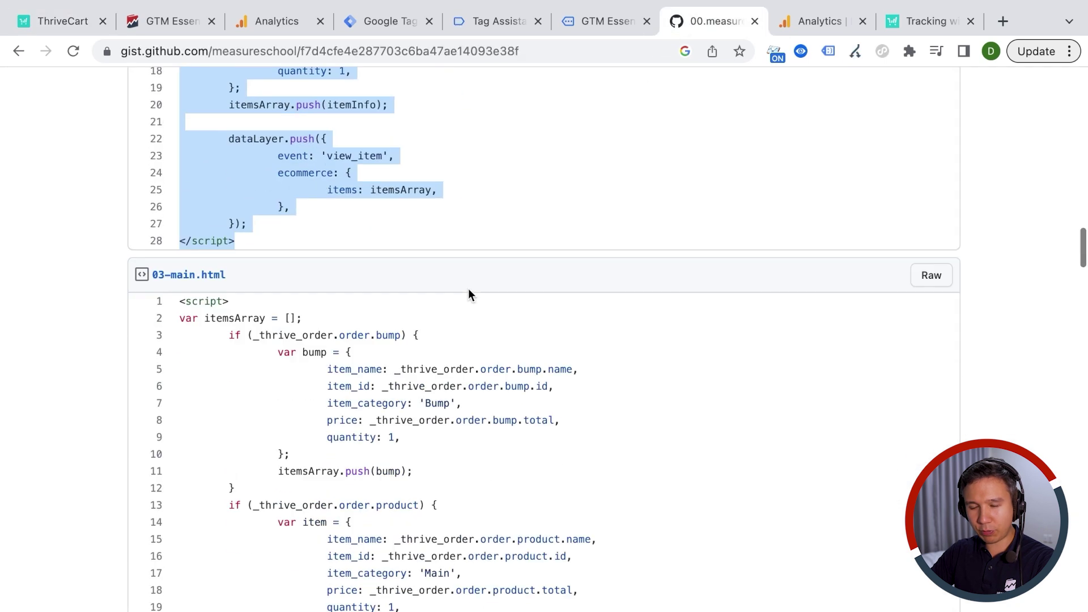
left_click_drag(179, 148, 187, 311)
scroll(396, 608, "down", 5)
key("ctrl+c")
key("super+1")
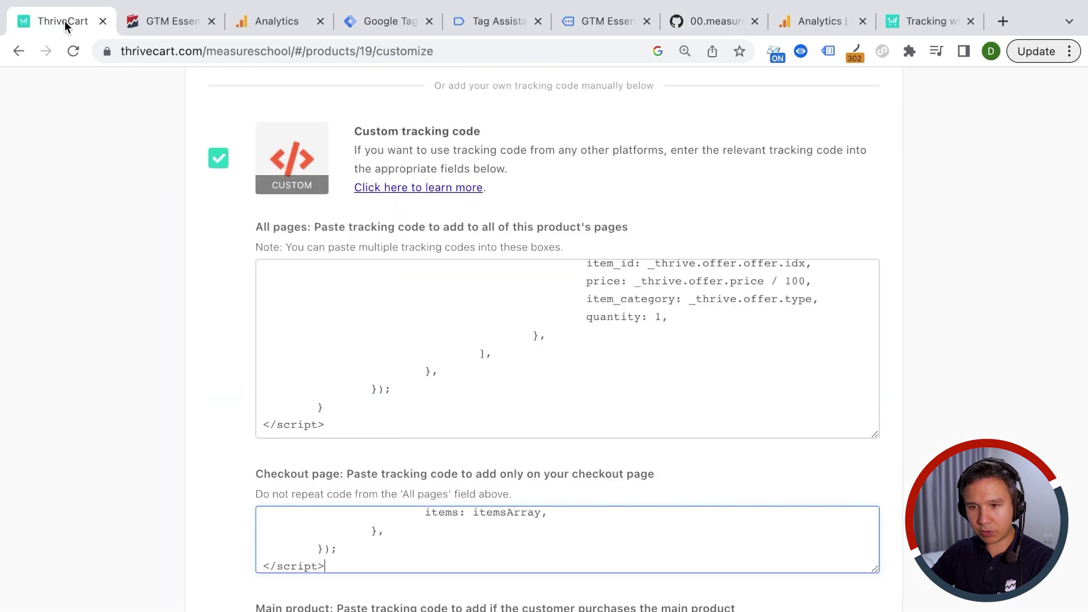
scroll(382, 445, "down", 4)
left_click(369, 370)
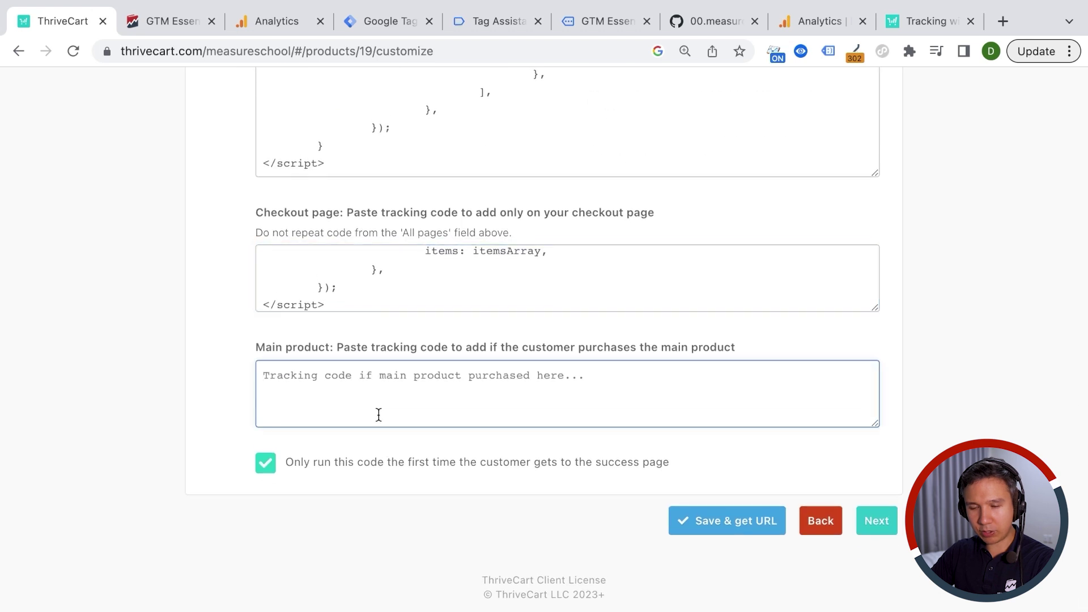
key("super+v")
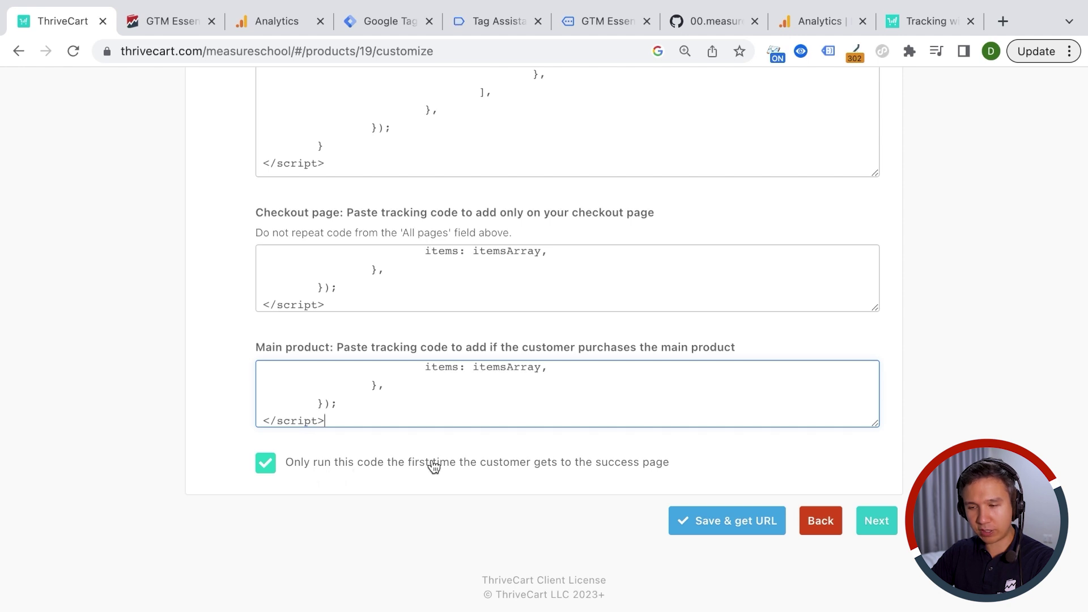
left_click(741, 524)
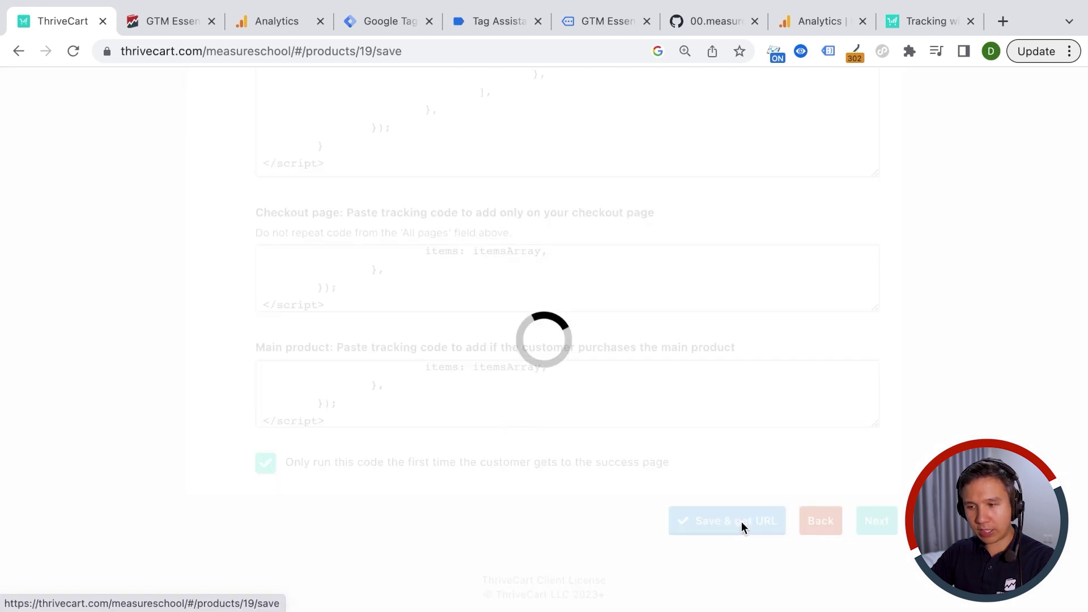
left_click(712, 19)
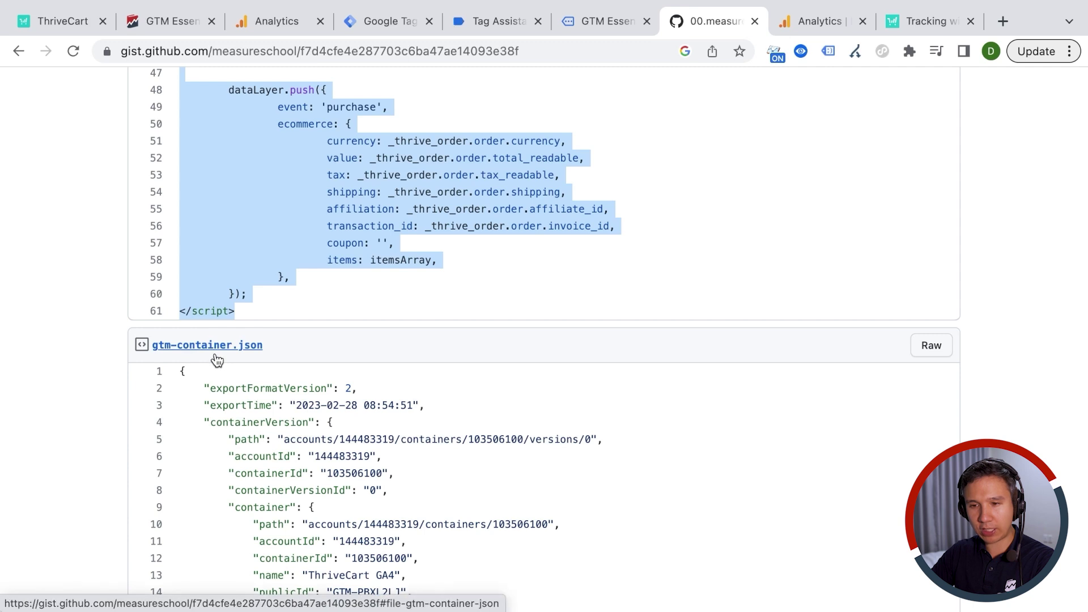
- Save the gist's raw gtm-container.json file into Downloads as gtm-container.json
scroll(278, 368, "down", 2)
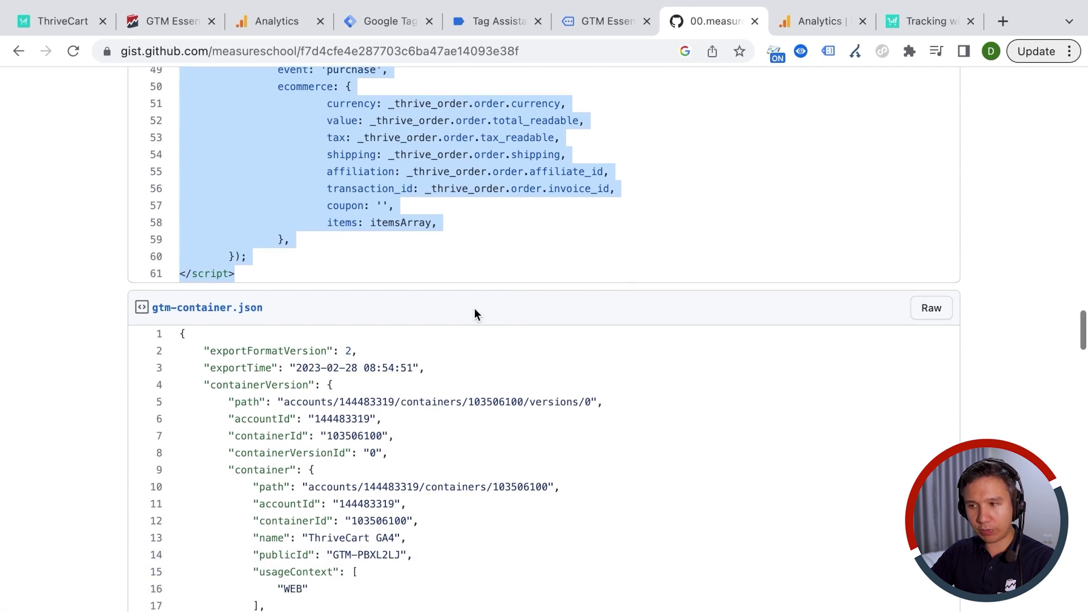
left_click(932, 308)
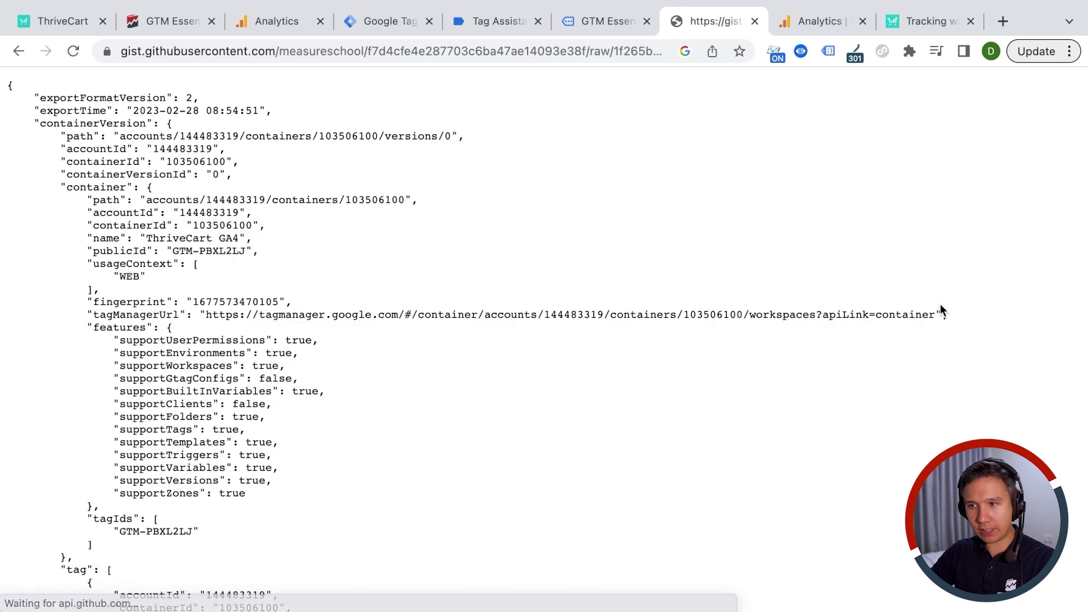
right_click(763, 263)
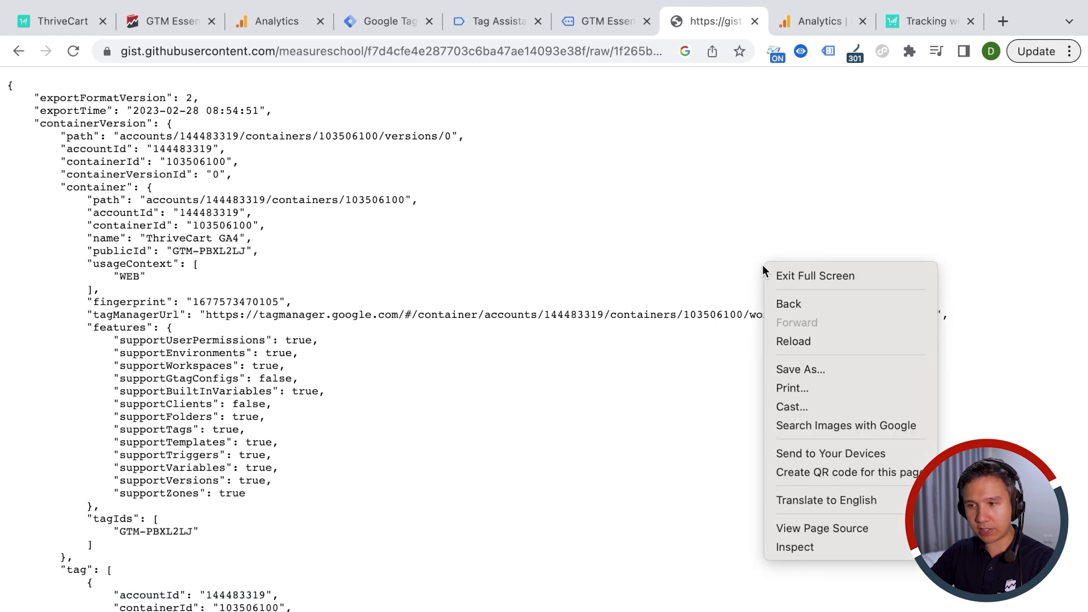
left_click(784, 369)
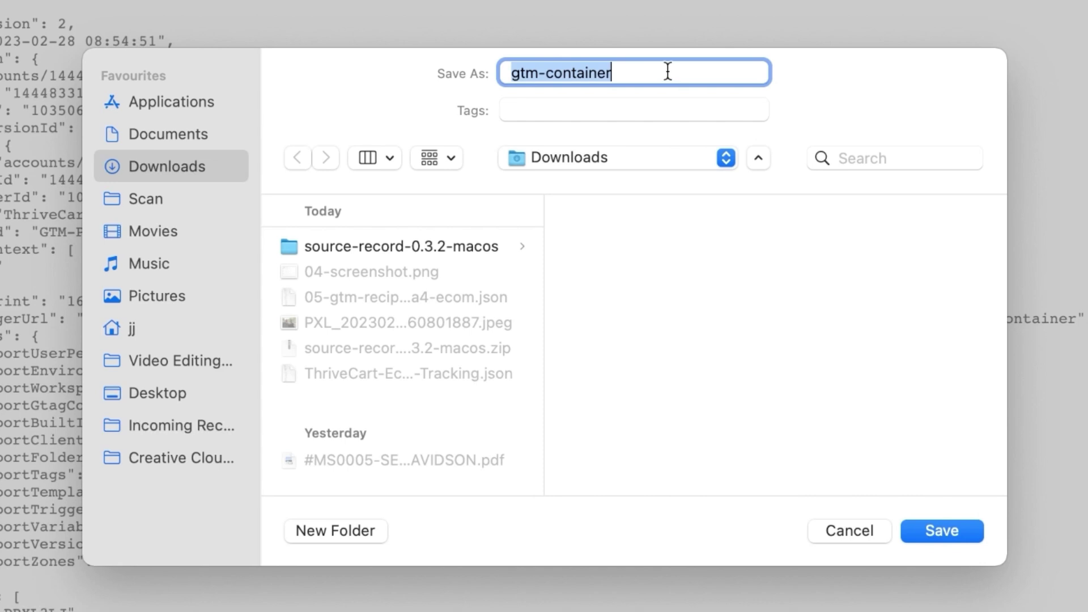
left_click(668, 72)
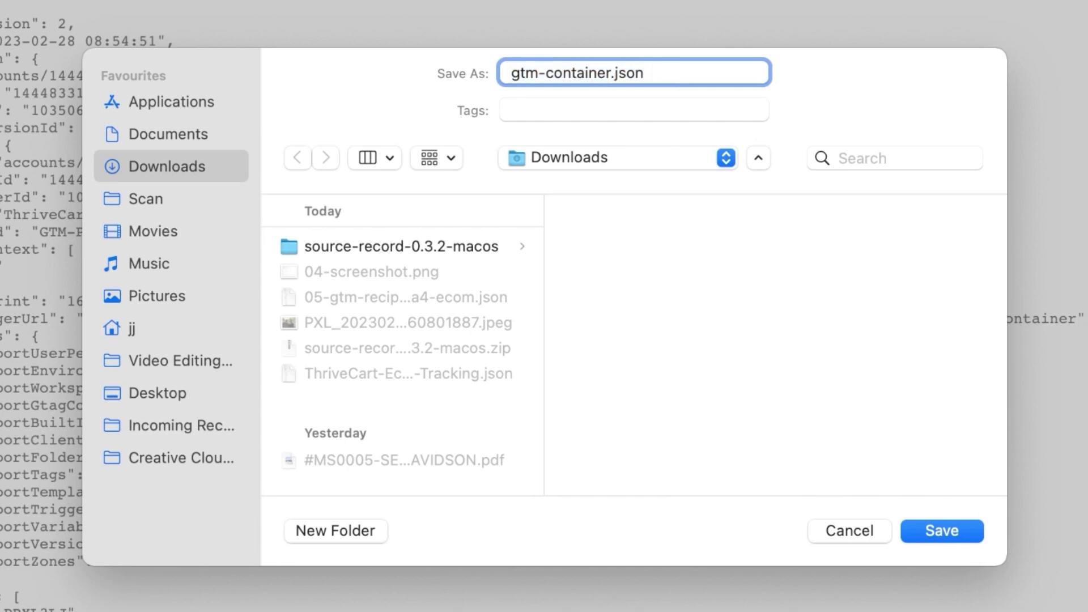
left_click(942, 530)
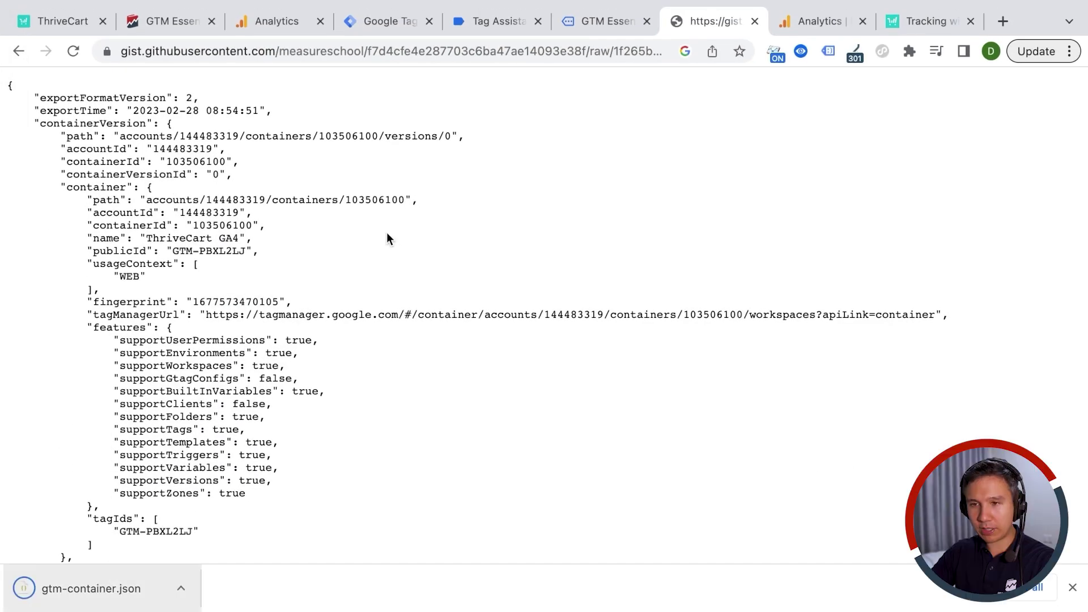
- In the ThriveCart GA4 container's Admin, start Import Container with gtm-container.json from Downloads
left_click(396, 22)
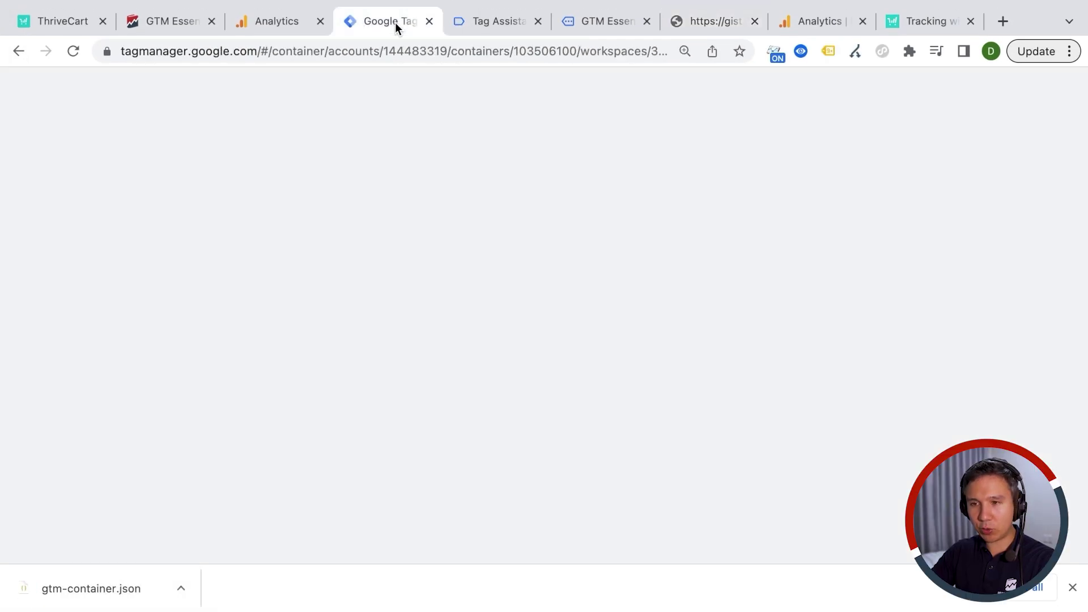
left_click(269, 164)
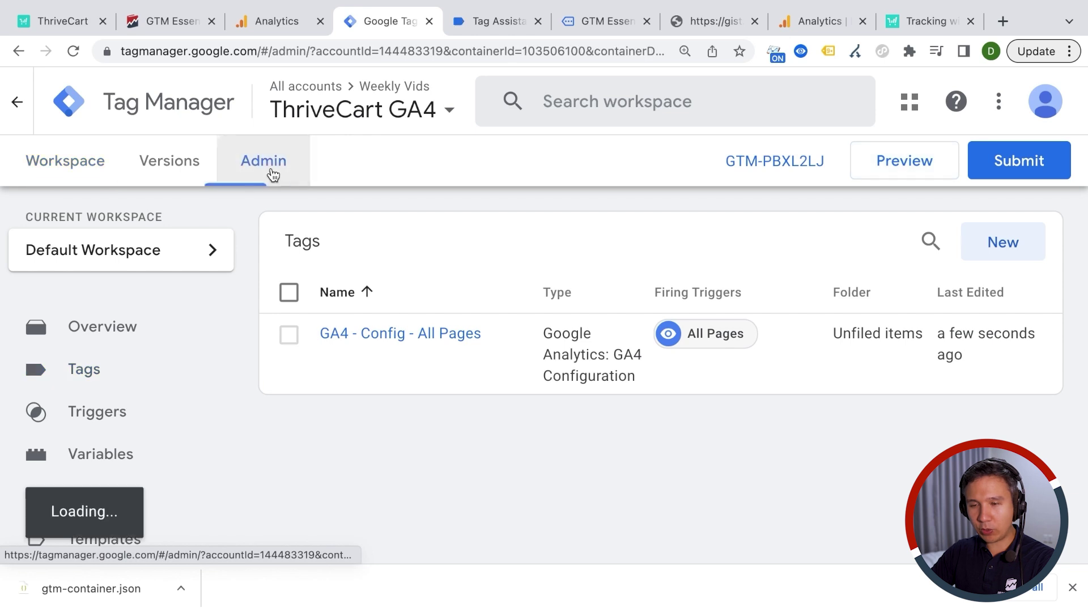
scroll(661, 260, "down", 4)
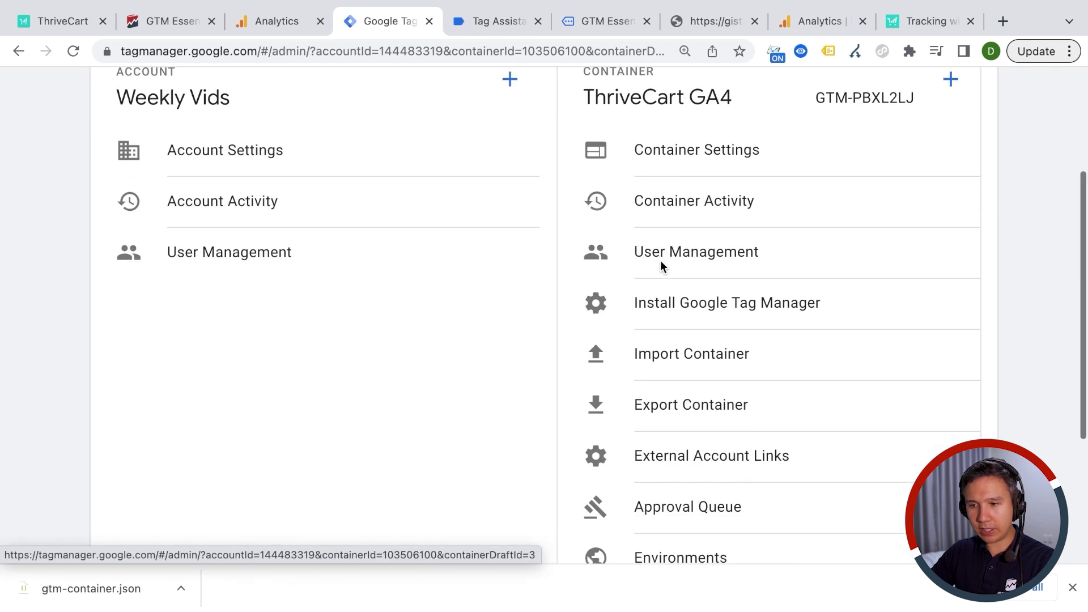
left_click(687, 337)
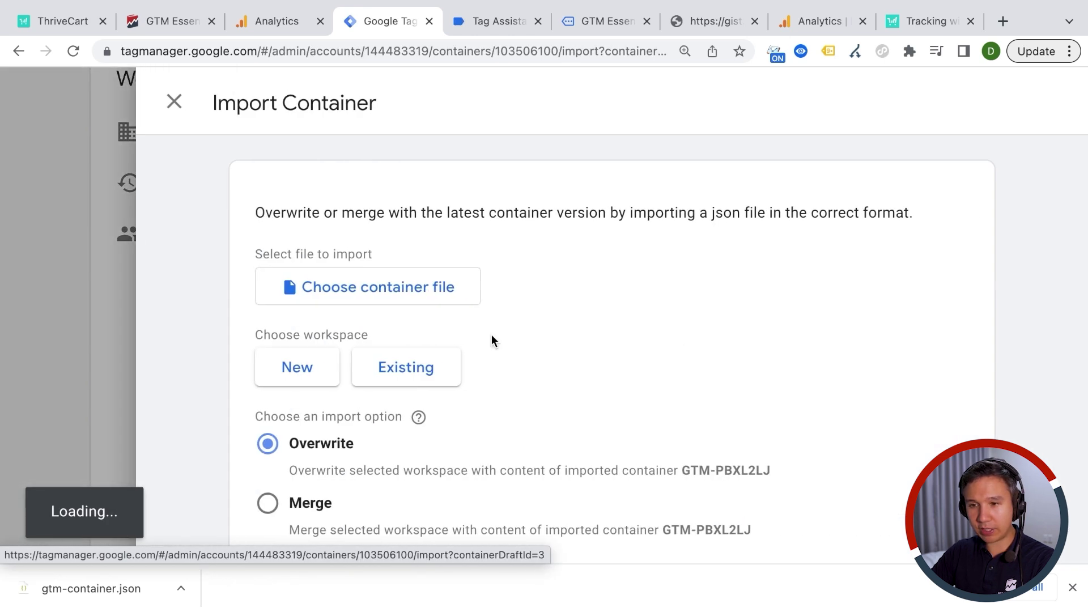
scroll(491, 334, "down", 1)
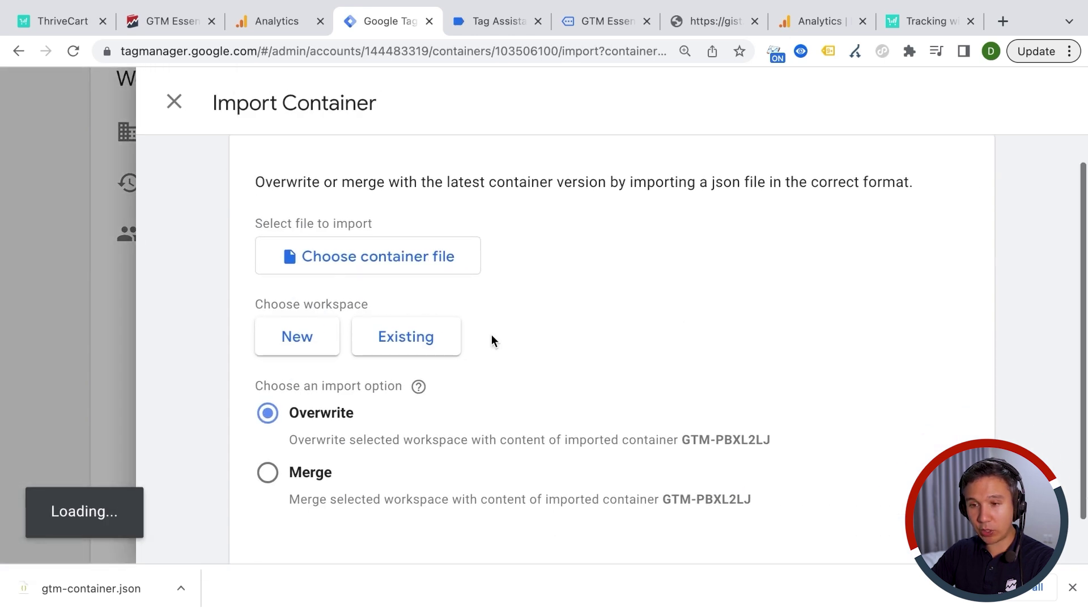
left_click(383, 268)
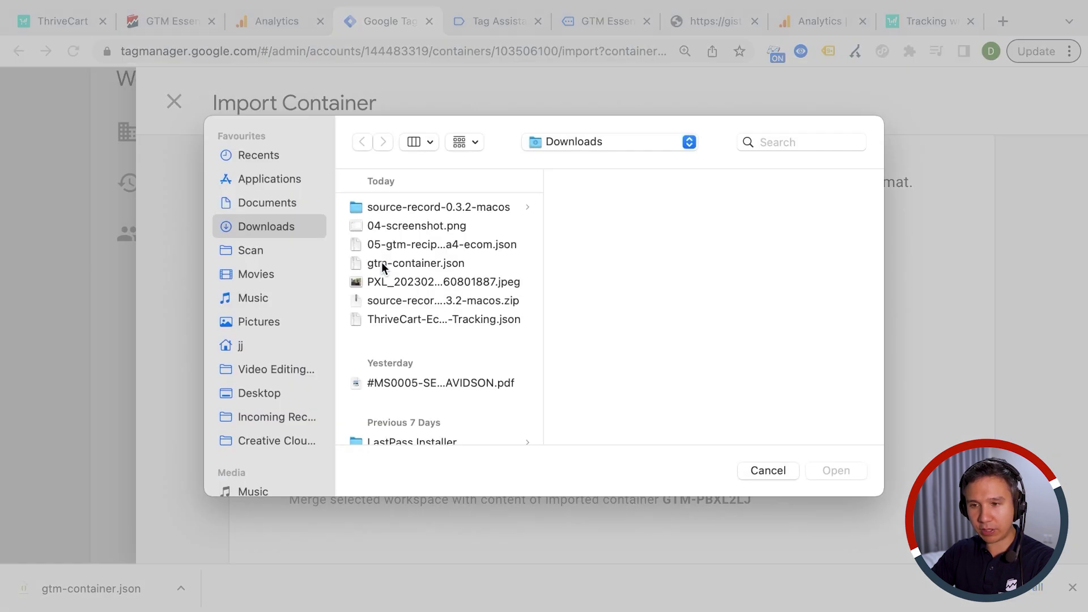
double_click(385, 264)
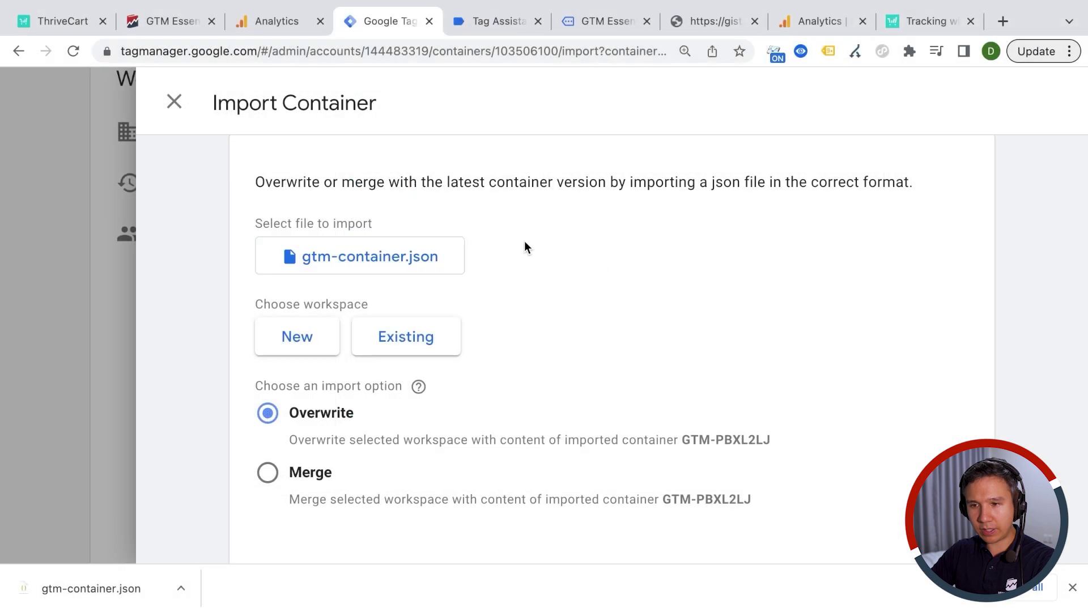
- Merge the import into the existing Default Workspace and confirm it
left_click(384, 340)
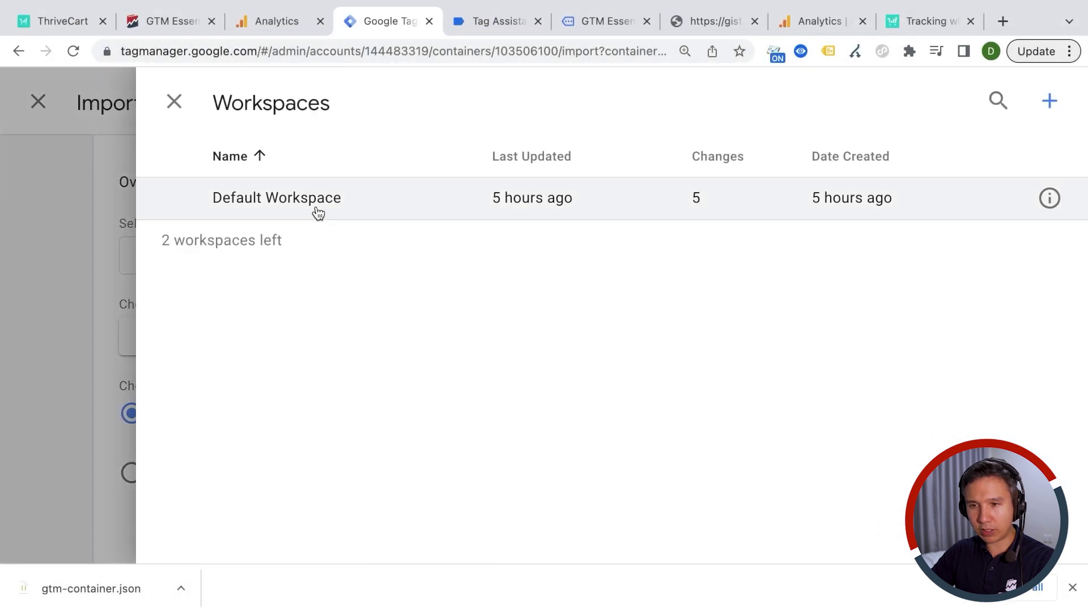
left_click(316, 214)
left_click(267, 472)
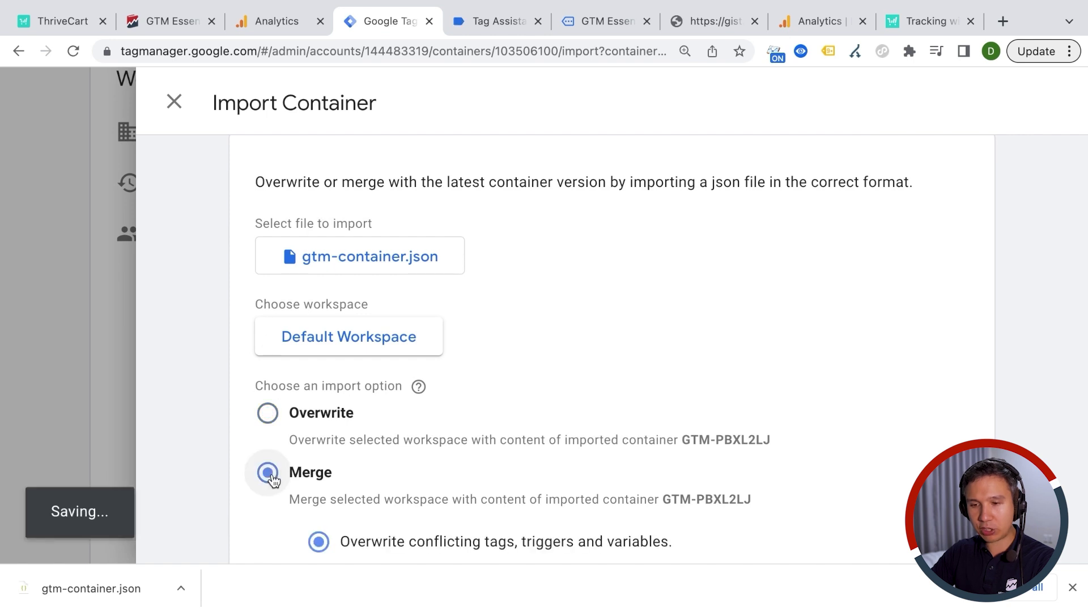
scroll(230, 444, "down", 2)
scroll(231, 444, "down", 1)
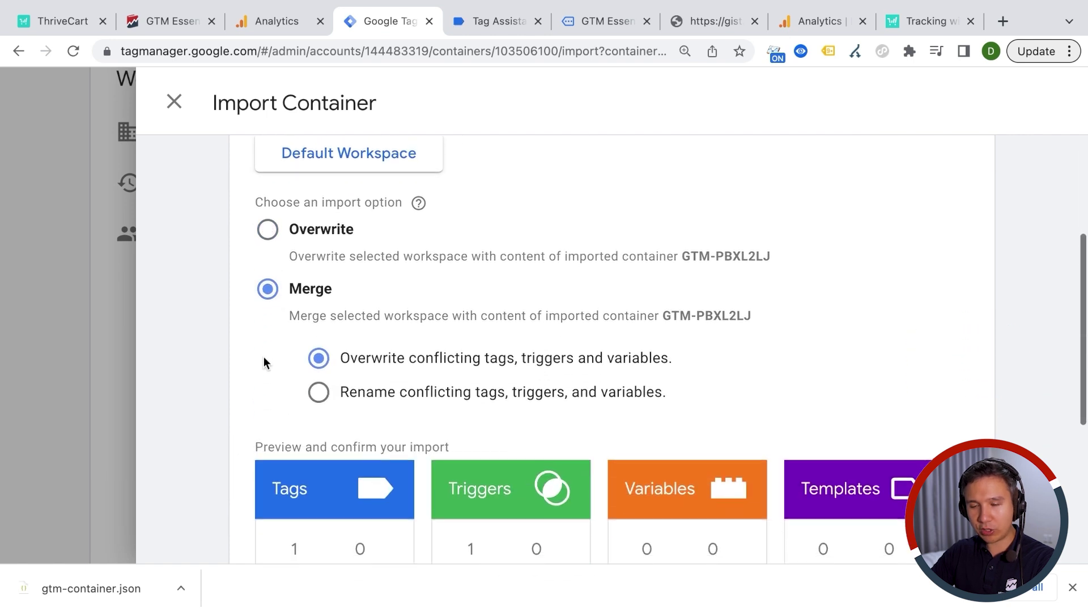
scroll(263, 356, "down", 4)
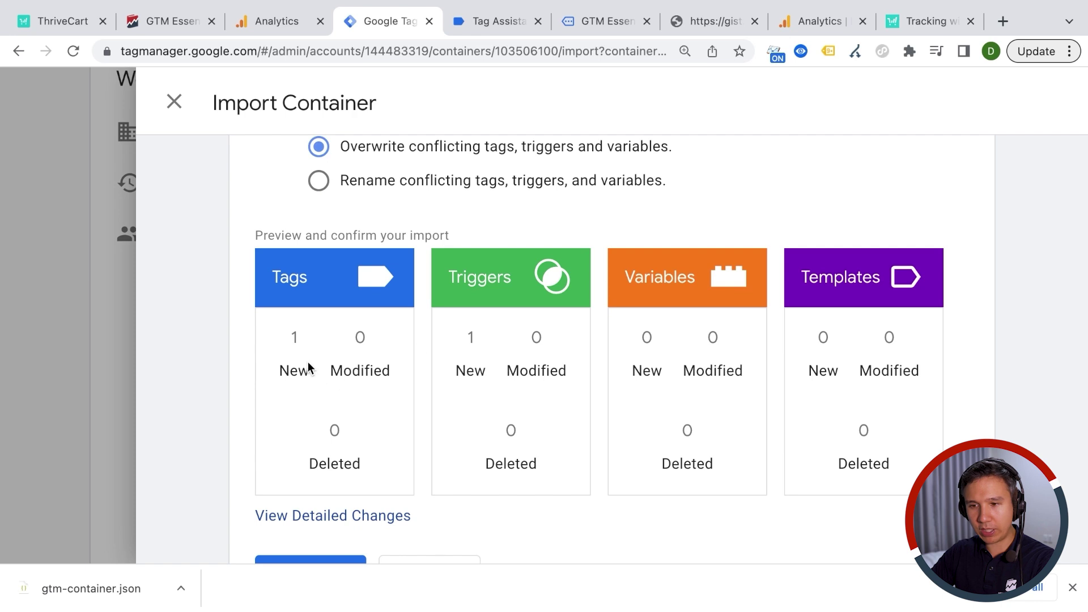
scroll(396, 390, "down", 1)
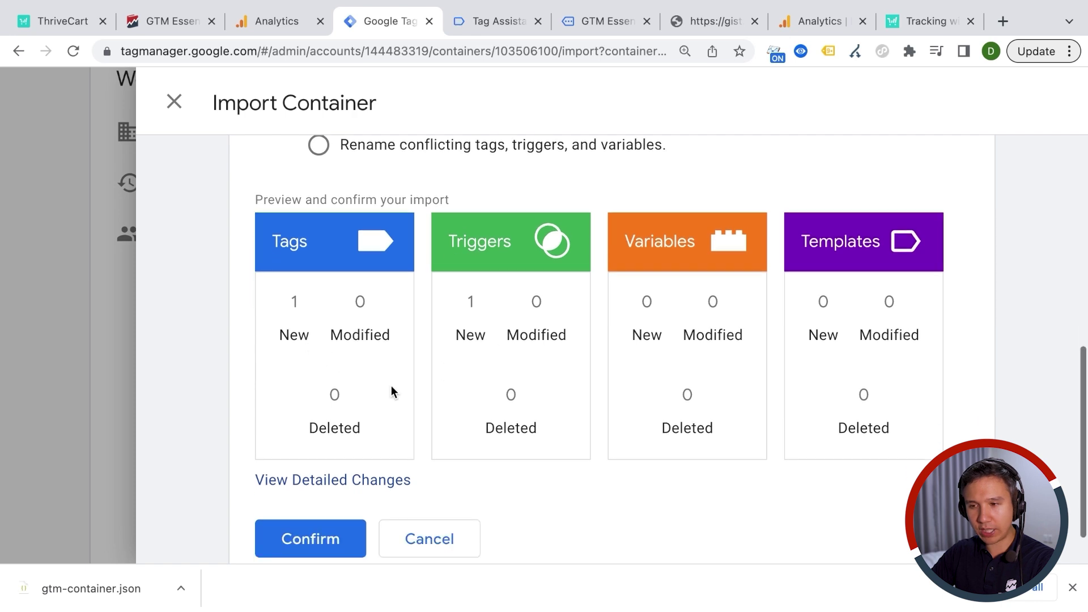
left_click(321, 522)
left_click(145, 375)
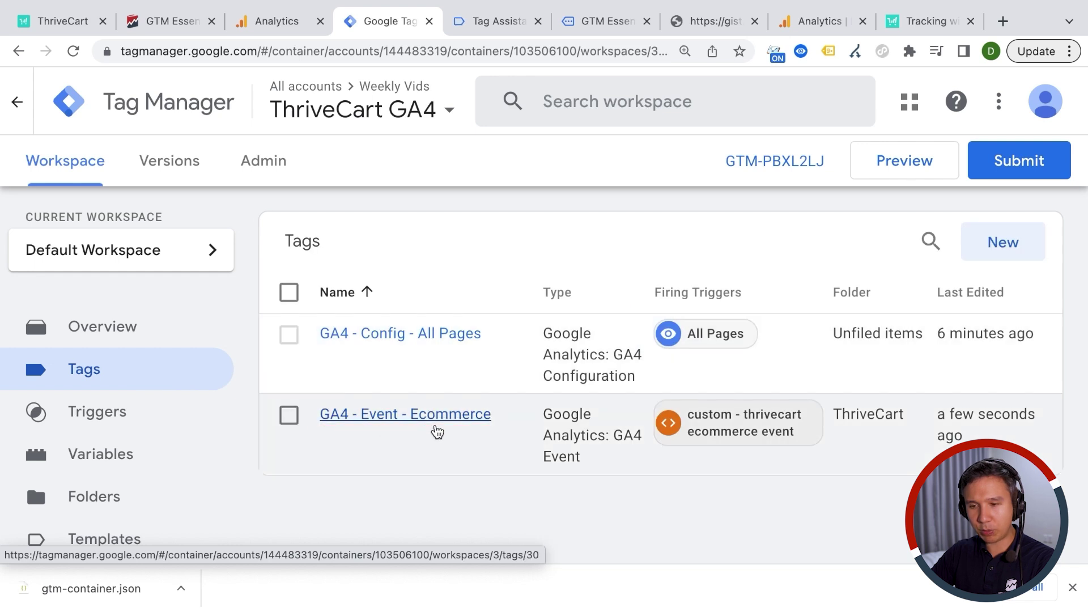
- Set GA4 - Event - Ecommerce's configuration tag to GA4 - Config - All Pages and save
left_click(481, 416)
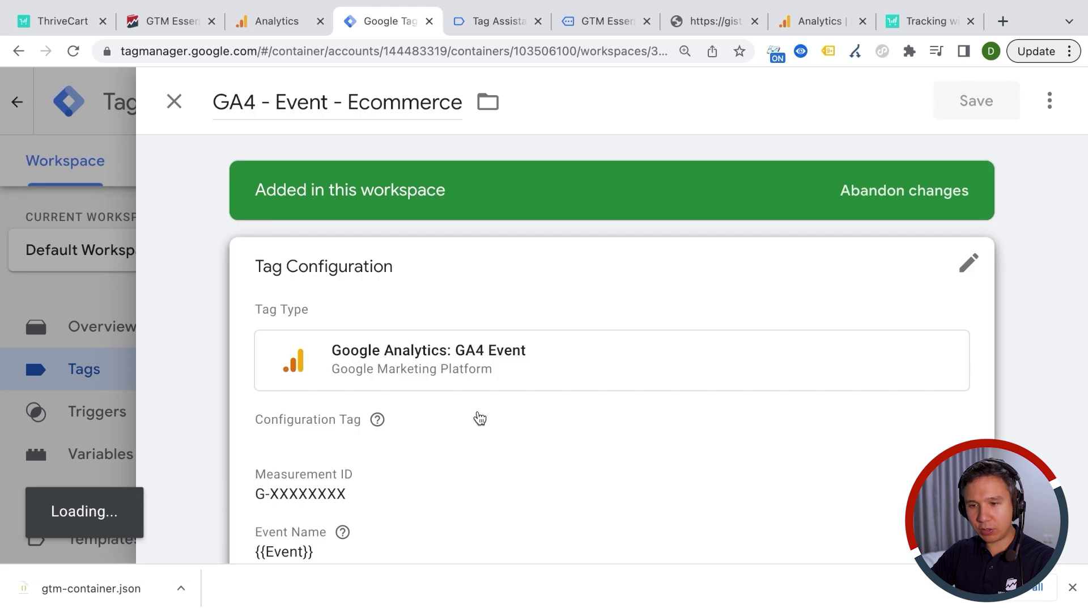
scroll(478, 417, "down", 3)
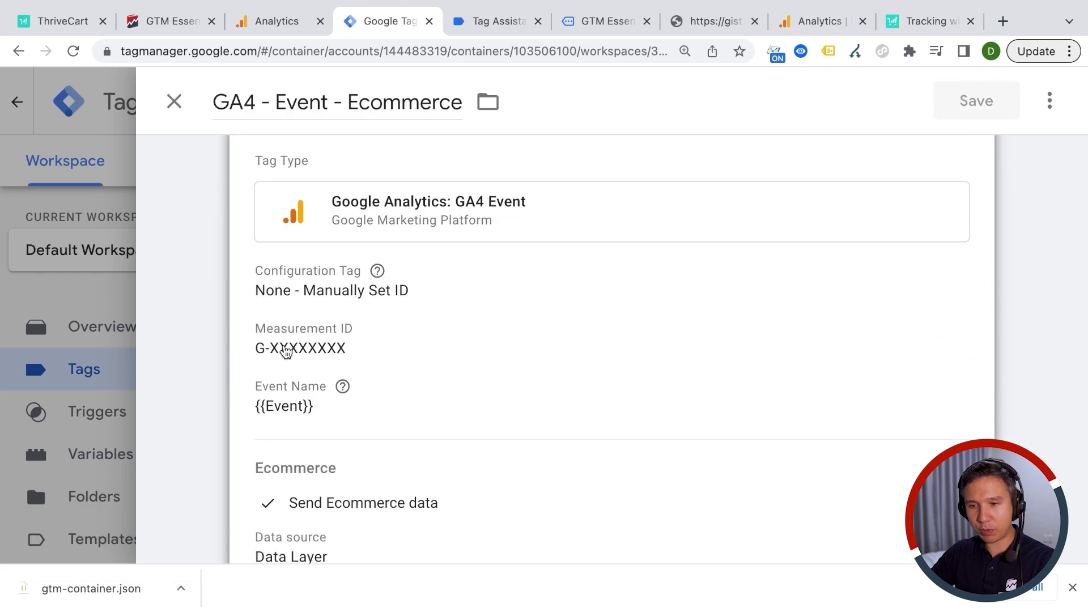
left_click(303, 292)
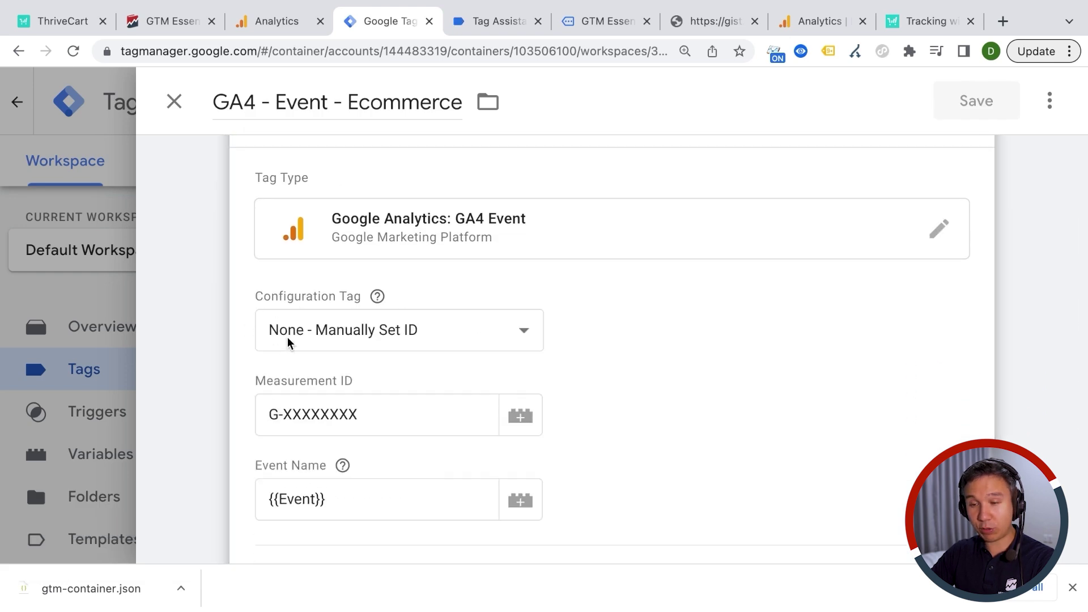
left_click(363, 332)
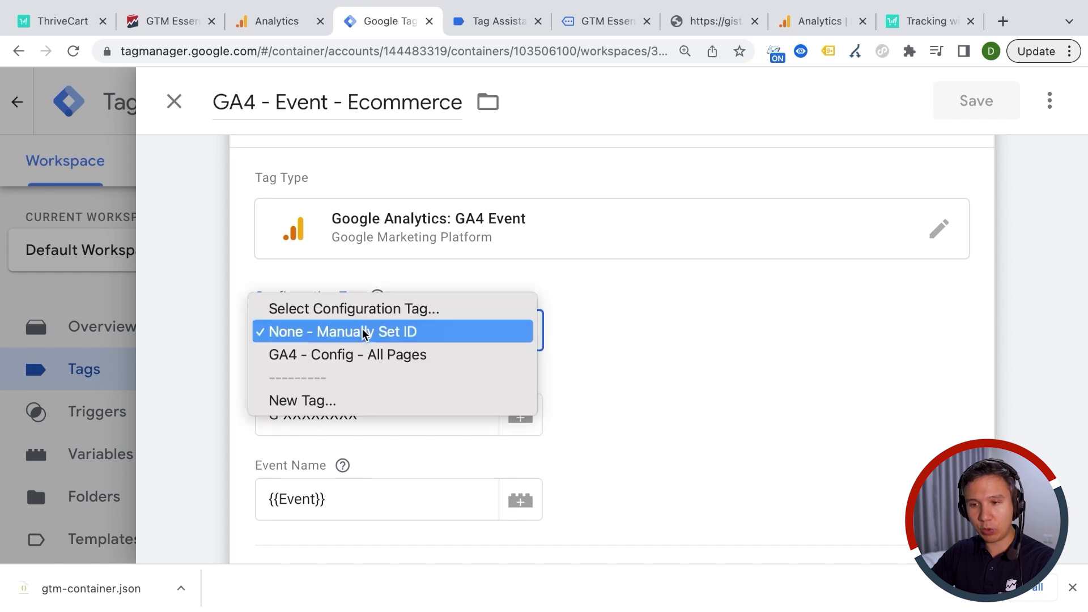
left_click(347, 356)
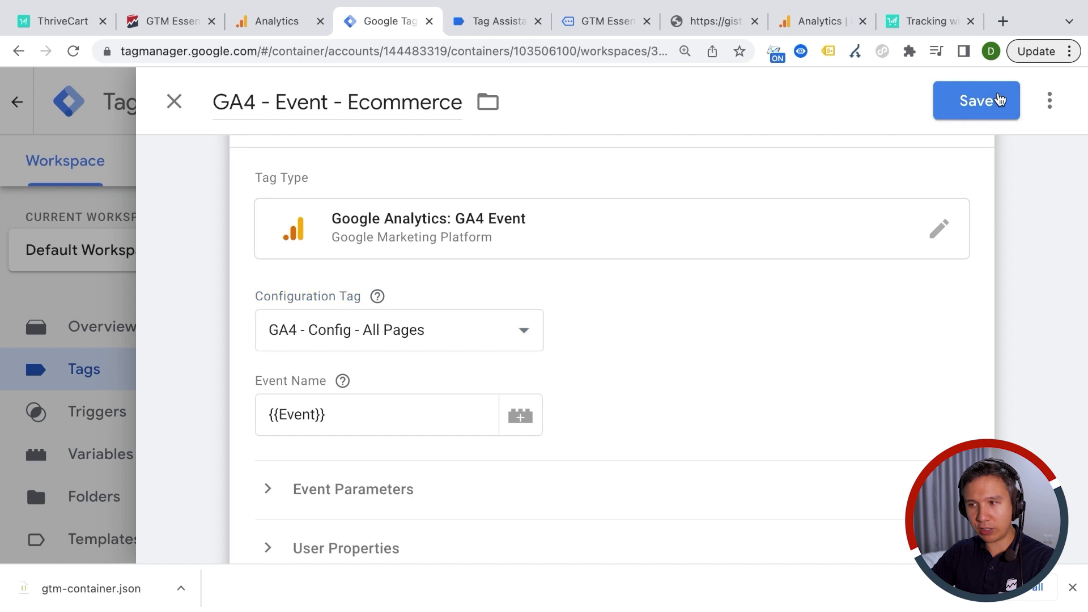
left_click(1001, 99)
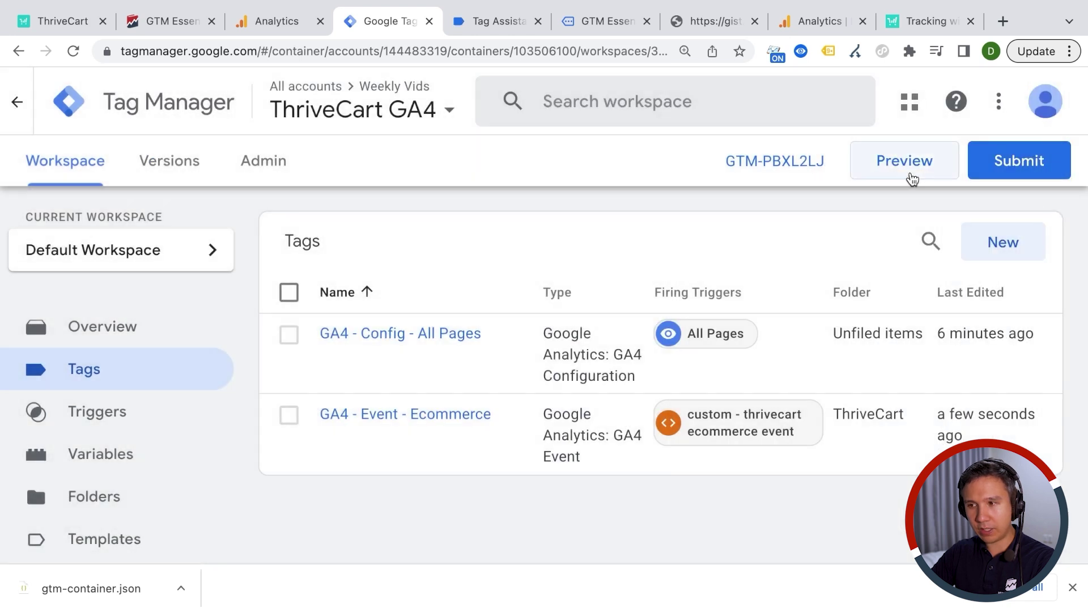
- Launch the Tag Assistant debug preview and fill in a saved test e-mail at checkout
left_click(912, 178)
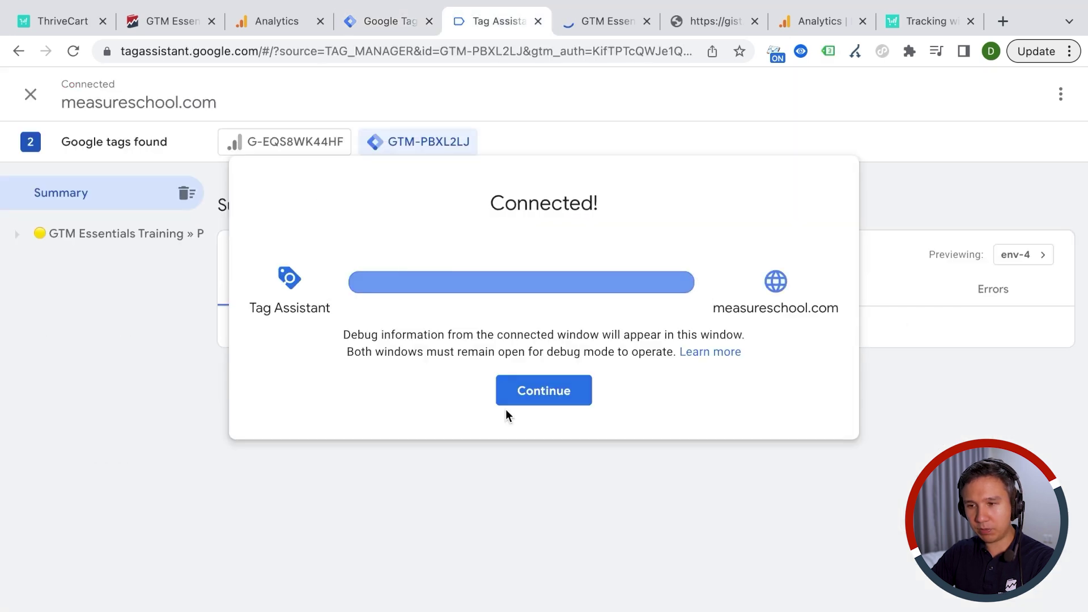
left_click(525, 386)
left_click(575, 21)
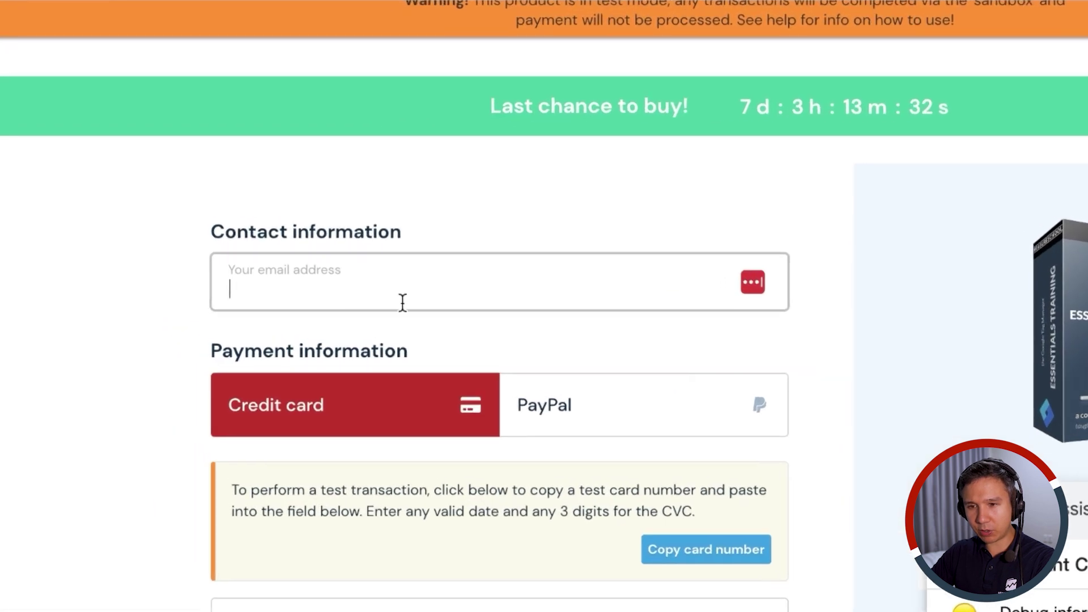
left_click(294, 288)
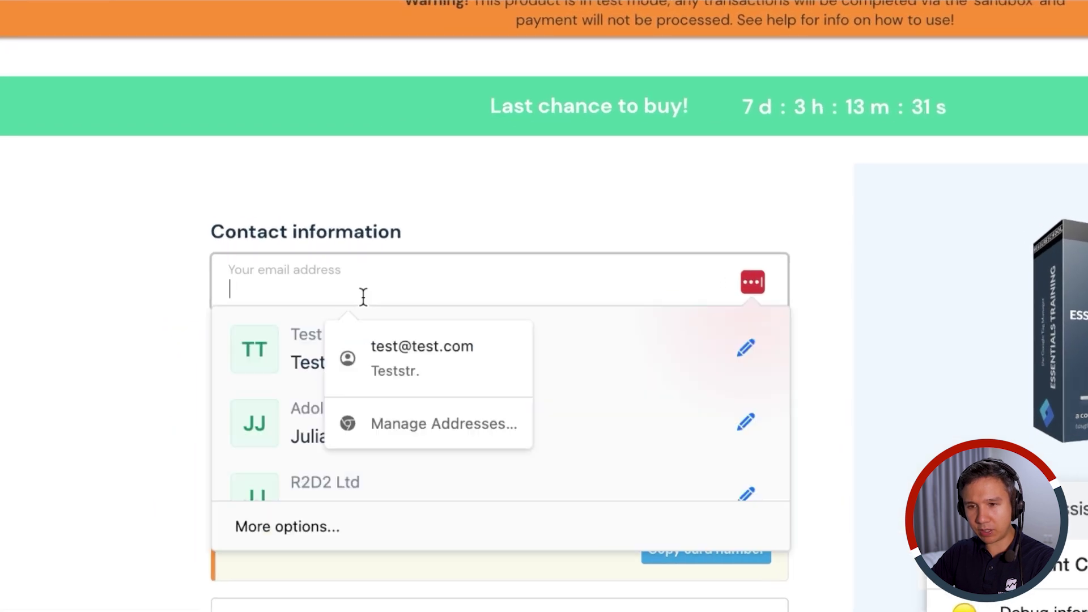
left_click(305, 323)
- Pay with the test card (expiry 12/23, CVC 123), decline the $100 upsell, accept the $9.99 offer
scroll(116, 383, "down", 5)
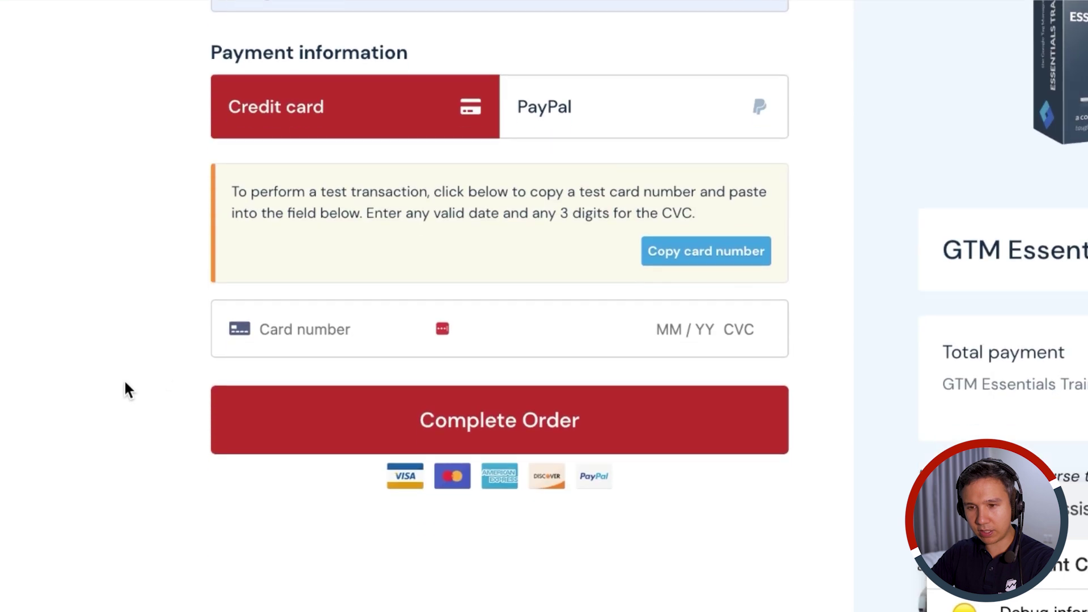
left_click(689, 255)
left_click(362, 330)
key("ctrl+v")
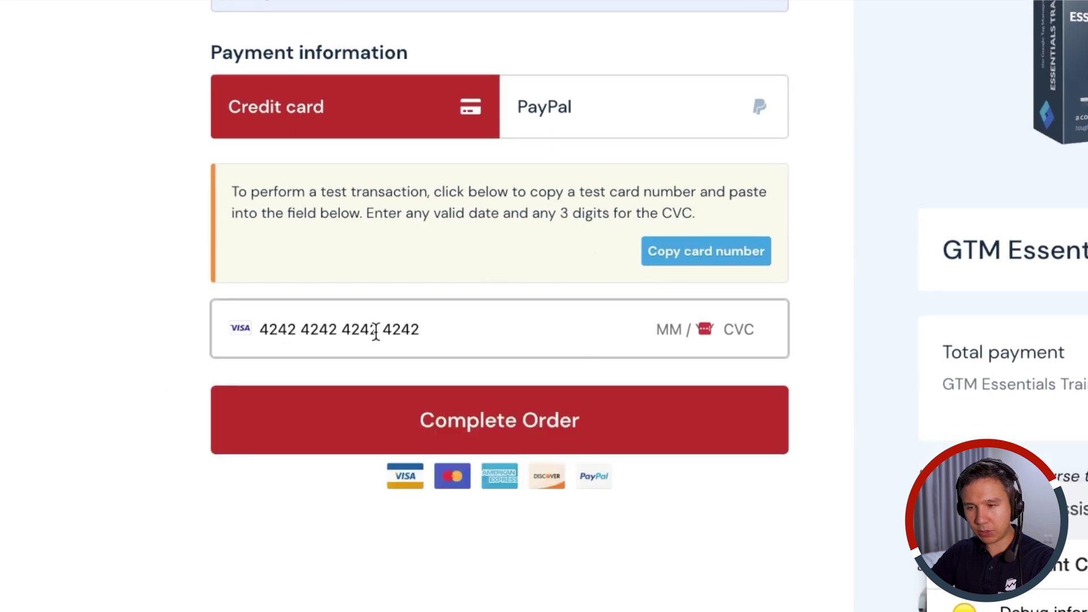
type("12 /")
left_click(743, 334)
type("123")
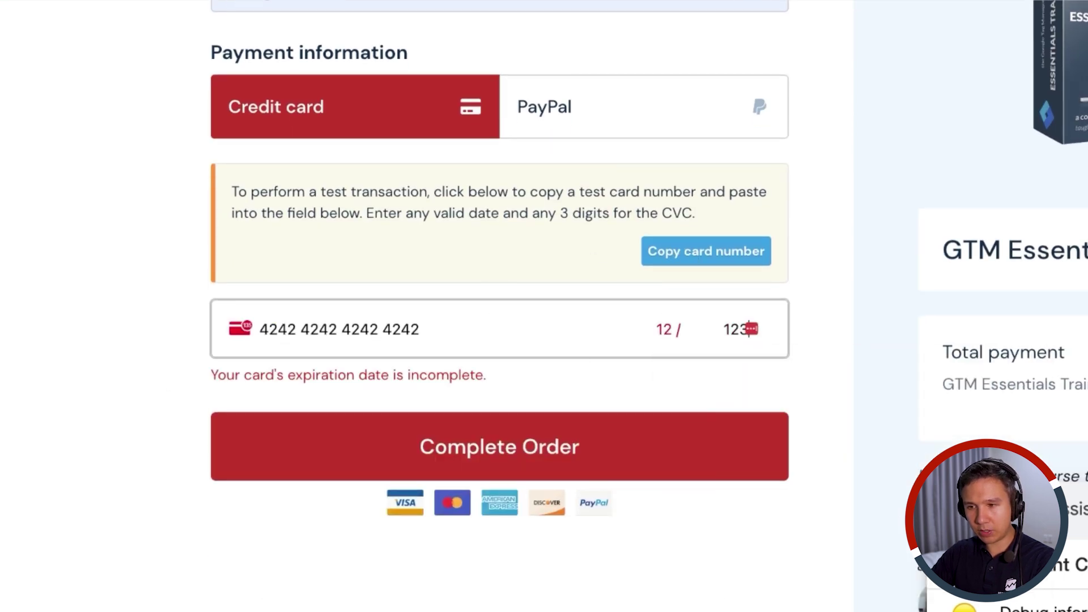
left_click(683, 341)
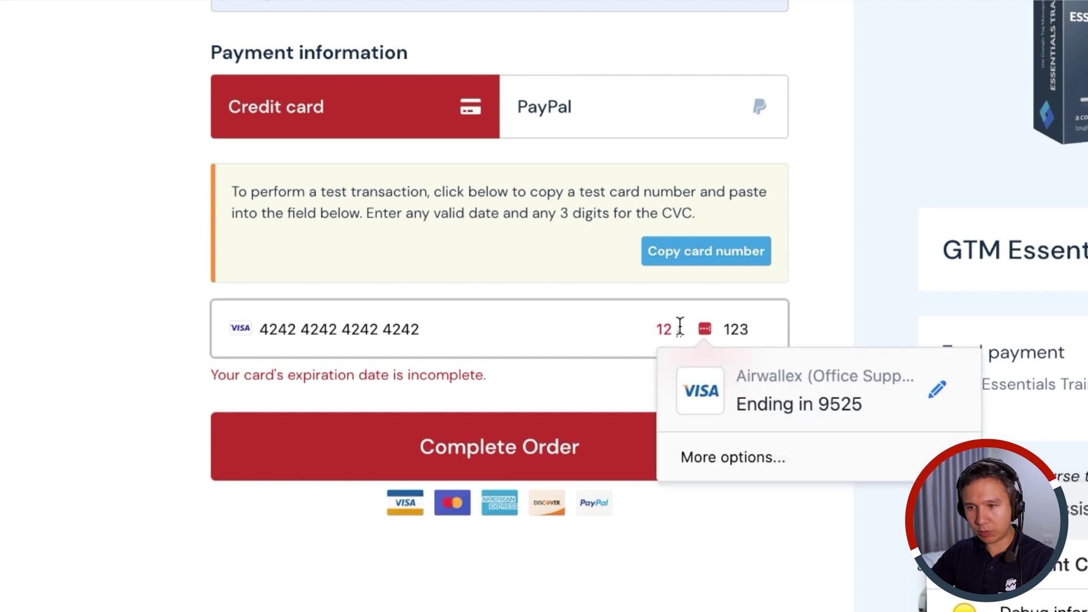
type("23")
left_click(590, 448)
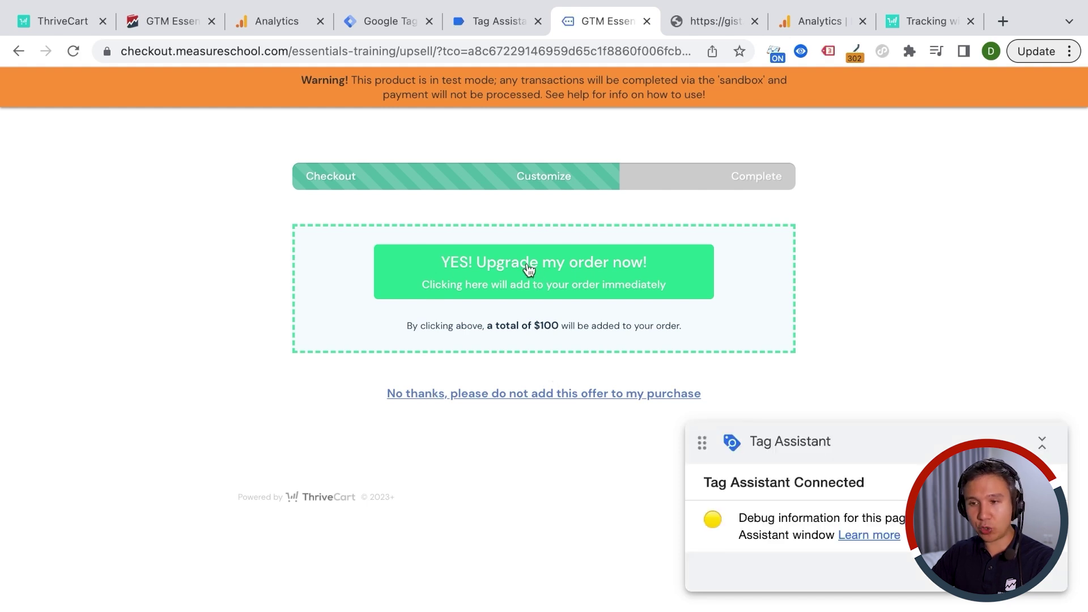
left_click(459, 396)
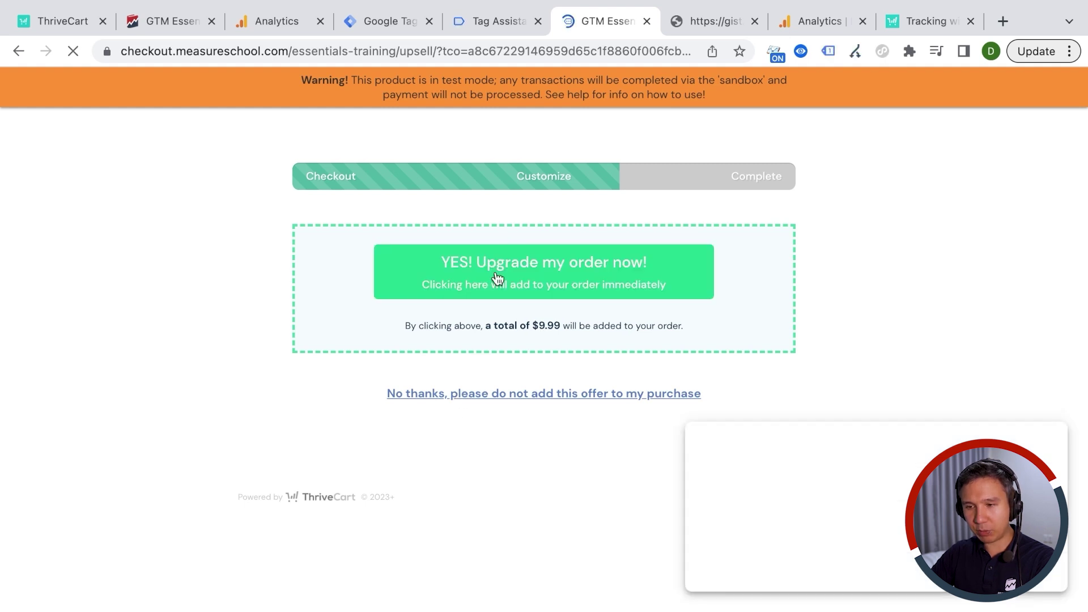
left_click(497, 277)
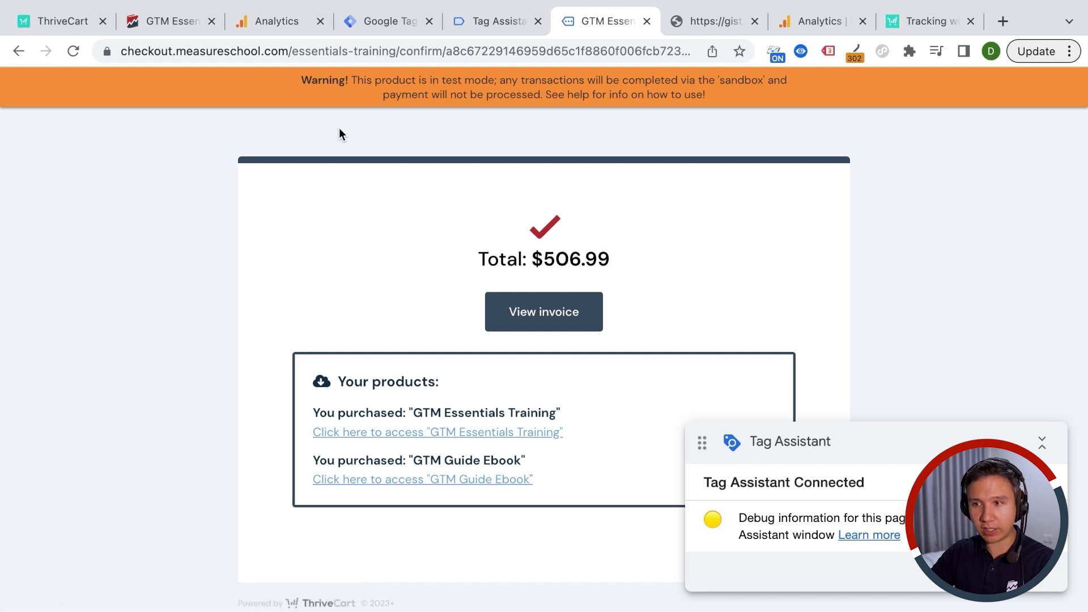
- In Google Analytics DebugView, inspect the view_item event's items, including the GTM Guide Ebook
left_click(276, 23)
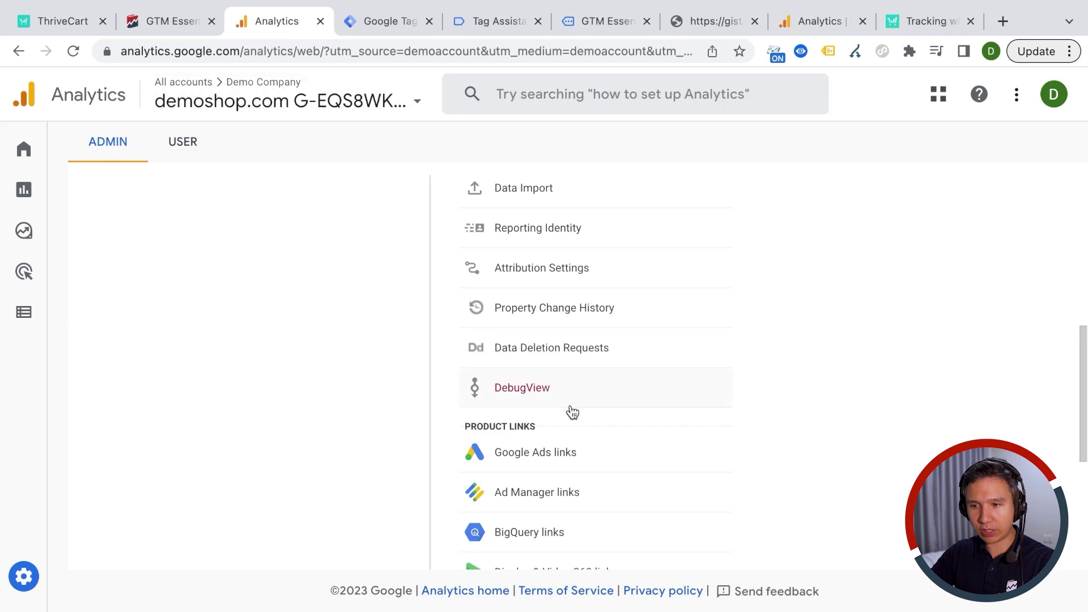
left_click(526, 389)
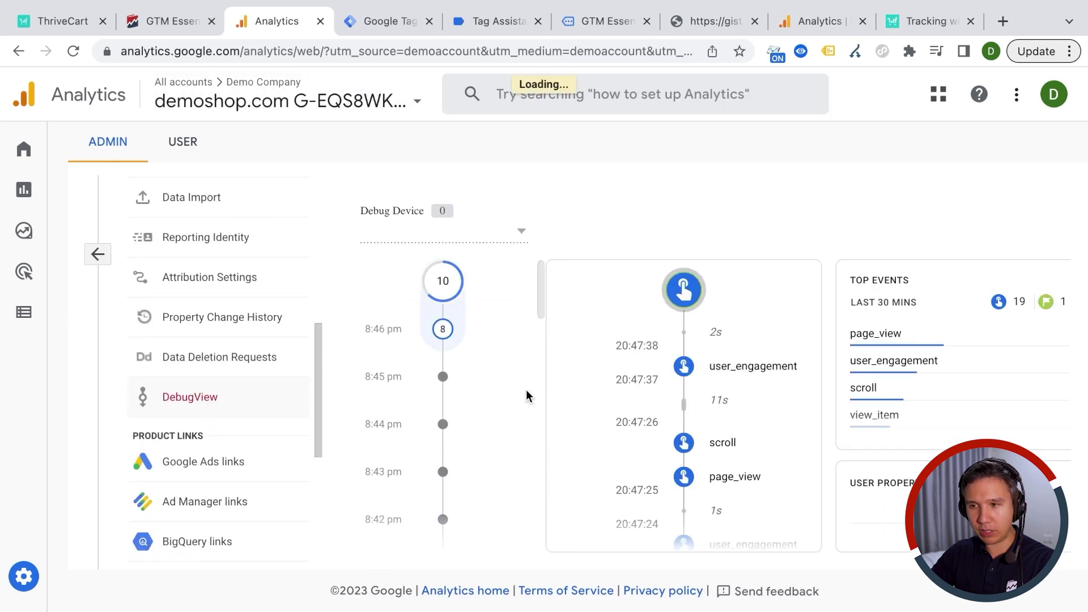
scroll(489, 339, "down", 3)
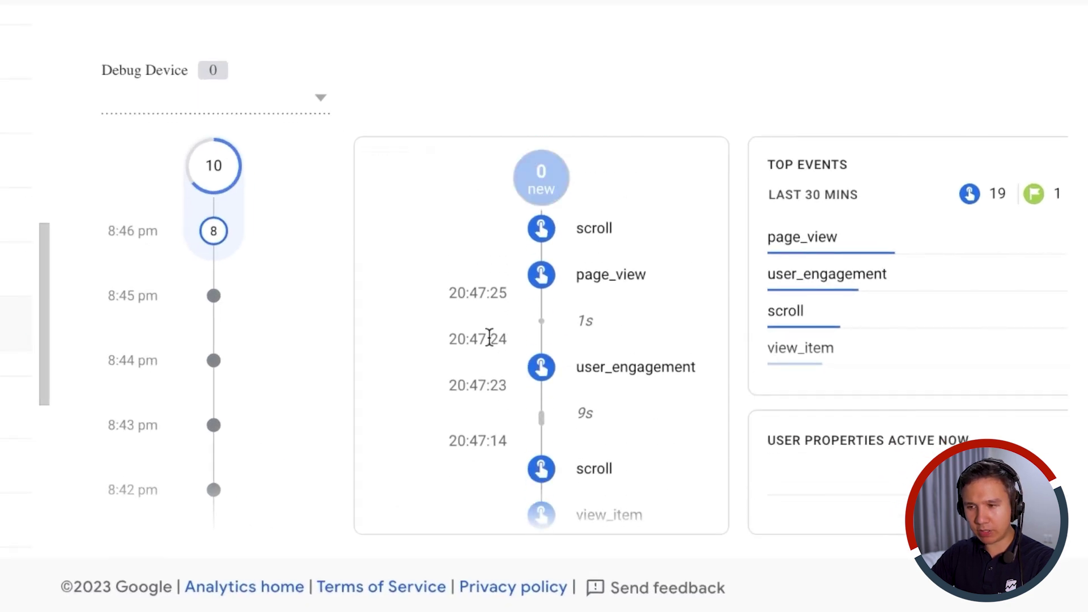
scroll(490, 335, "down", 5)
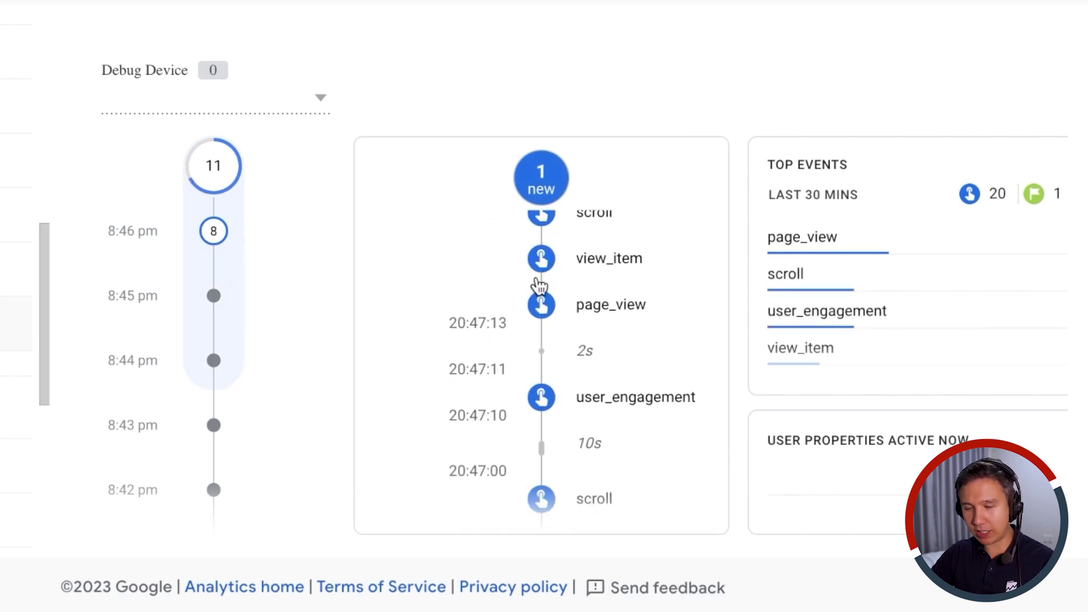
left_click(591, 261)
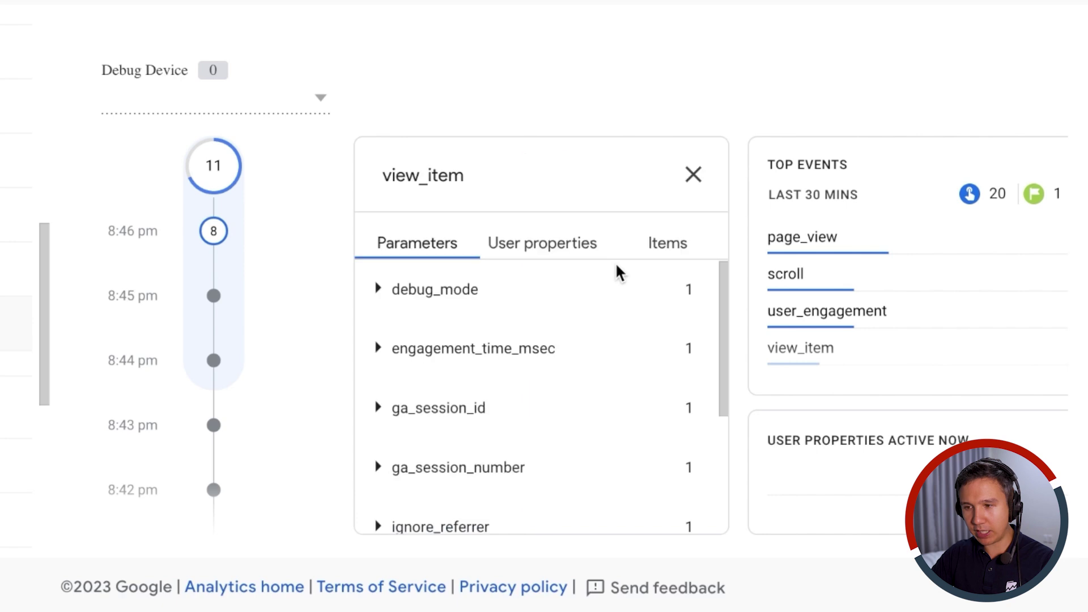
left_click(664, 250)
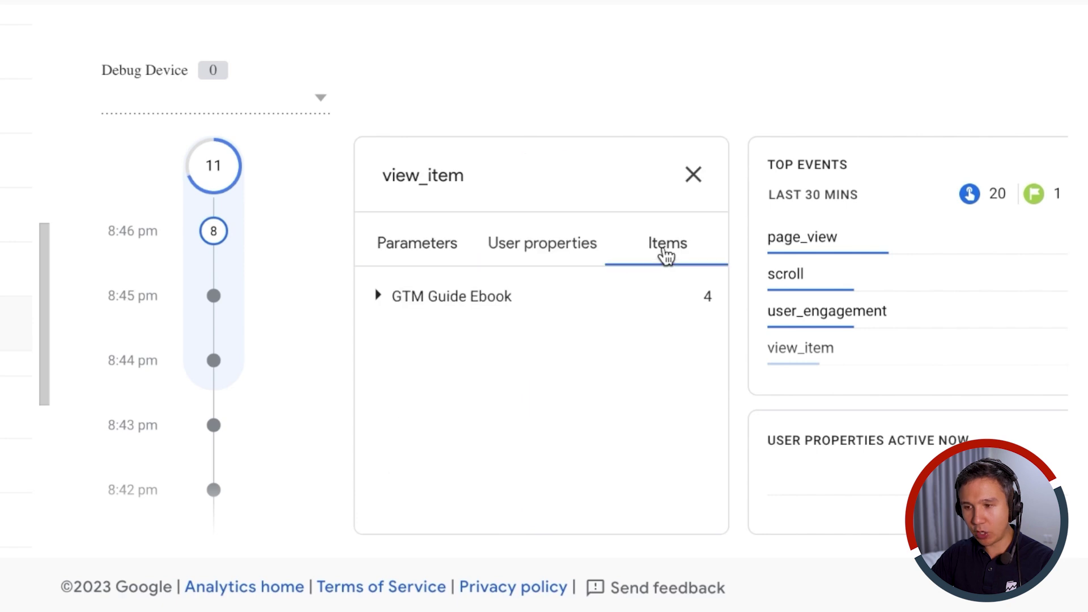
left_click(381, 297)
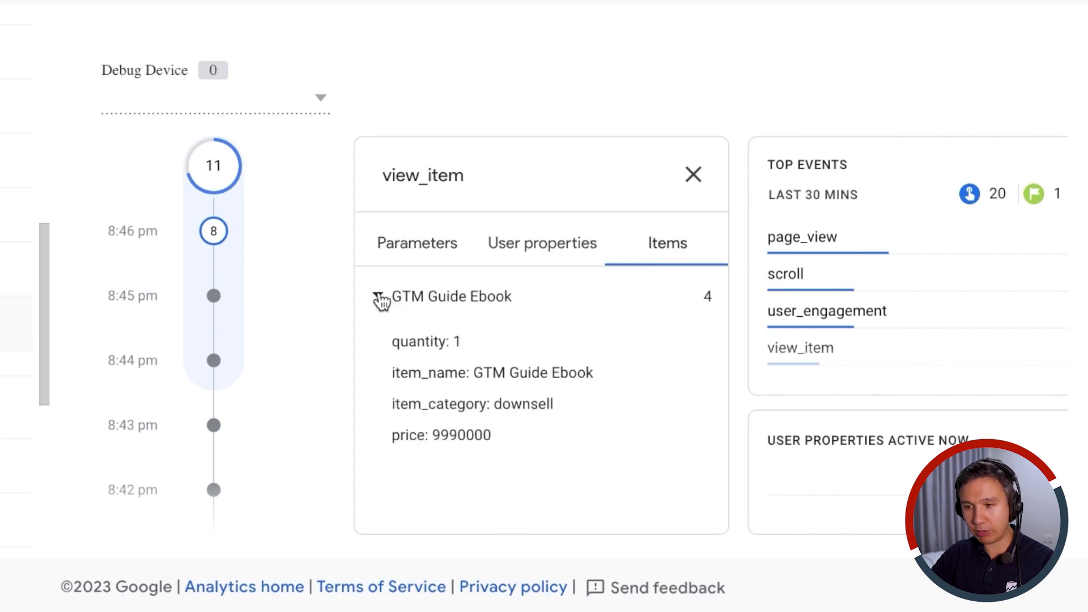
left_click(703, 174)
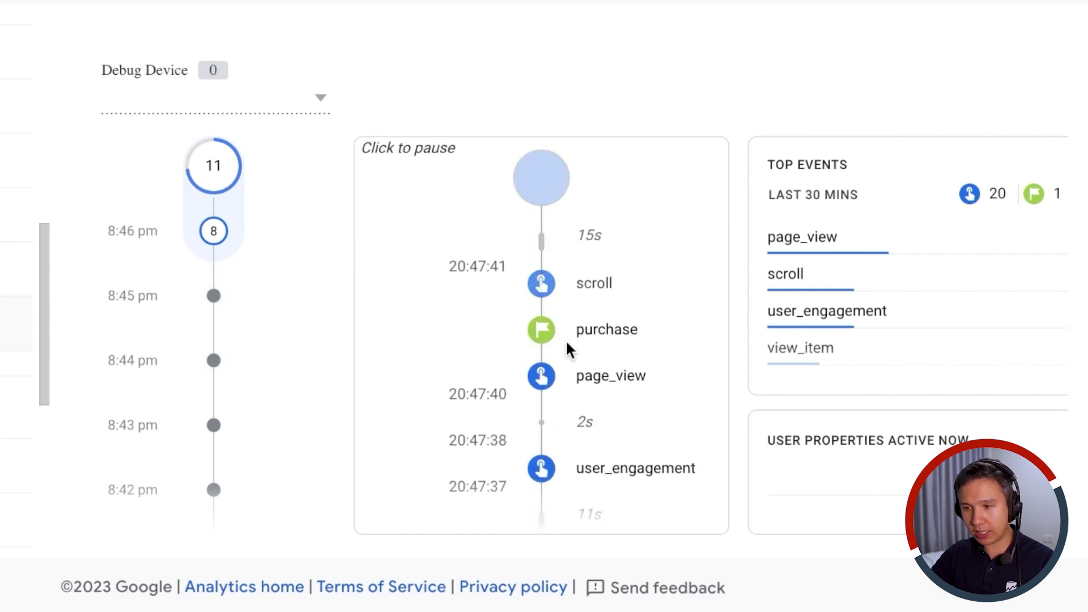
- Pause the event stream and verify the purchase event lists both items
left_click(542, 352)
left_click(543, 354)
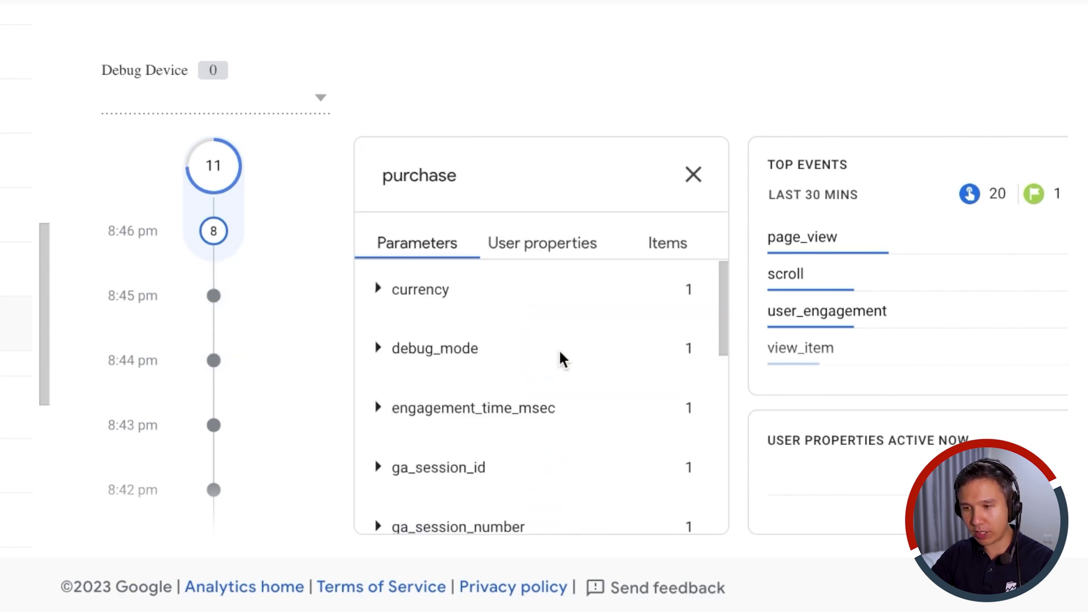
left_click(663, 258)
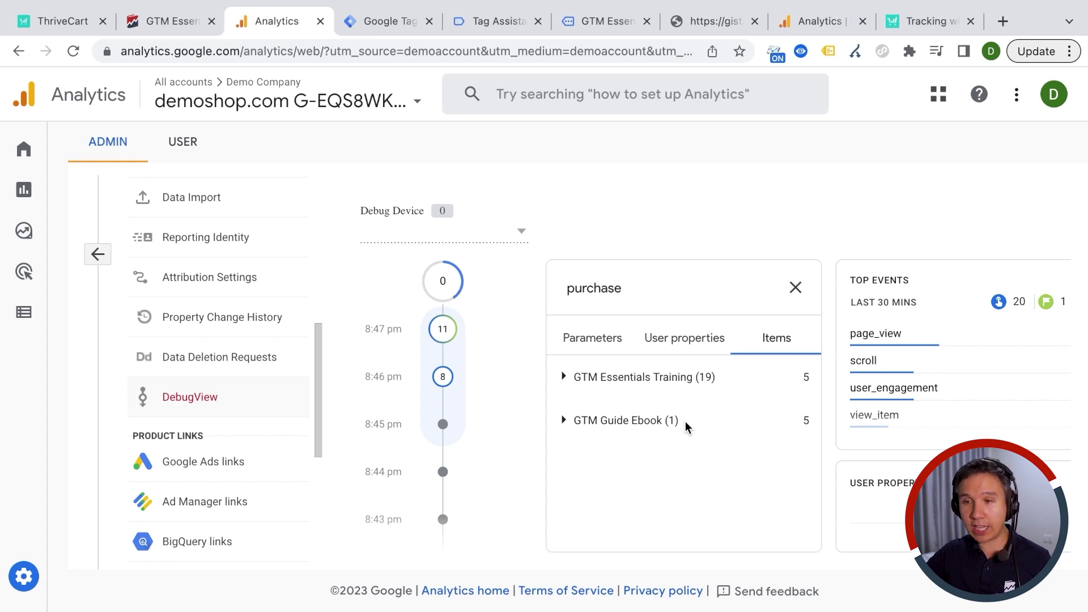
left_click(386, 34)
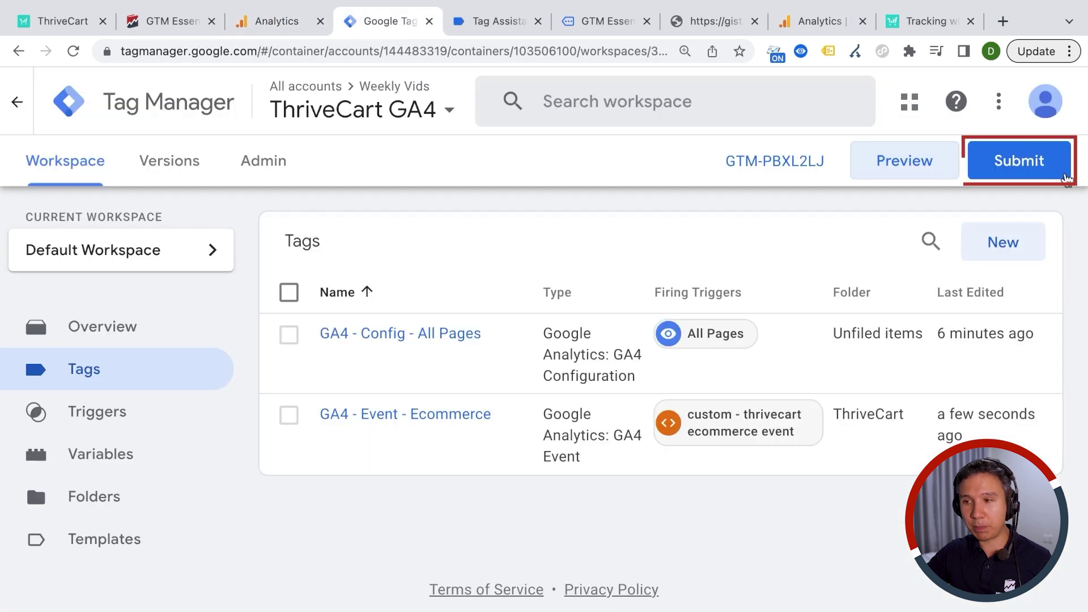
- Submit the workspace changes and publish them as version 'Added GA4 Ecommerce tracking'
left_click(1055, 175)
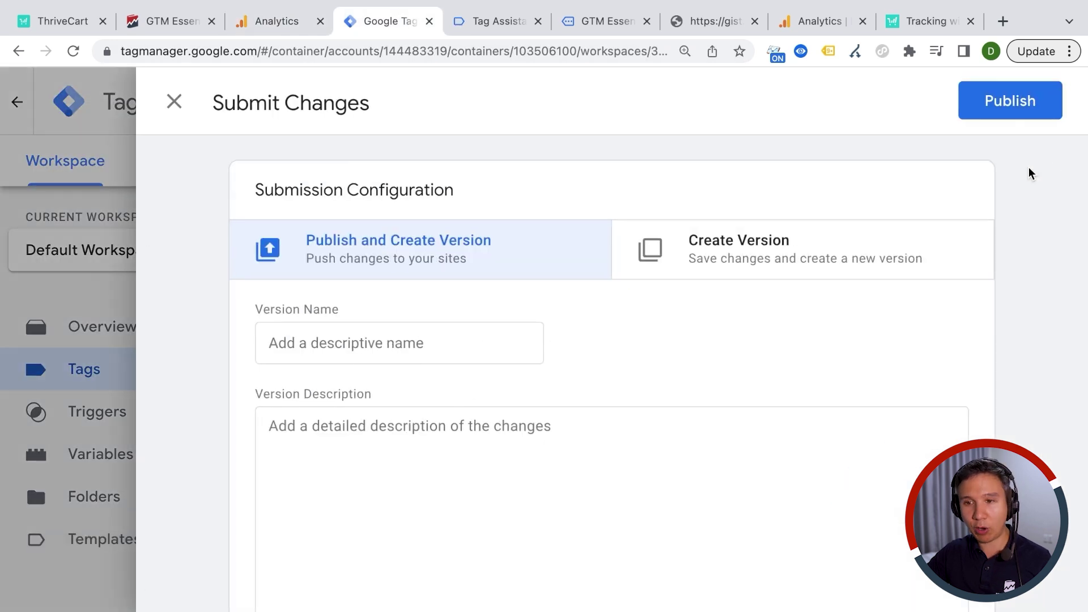
left_click(492, 347)
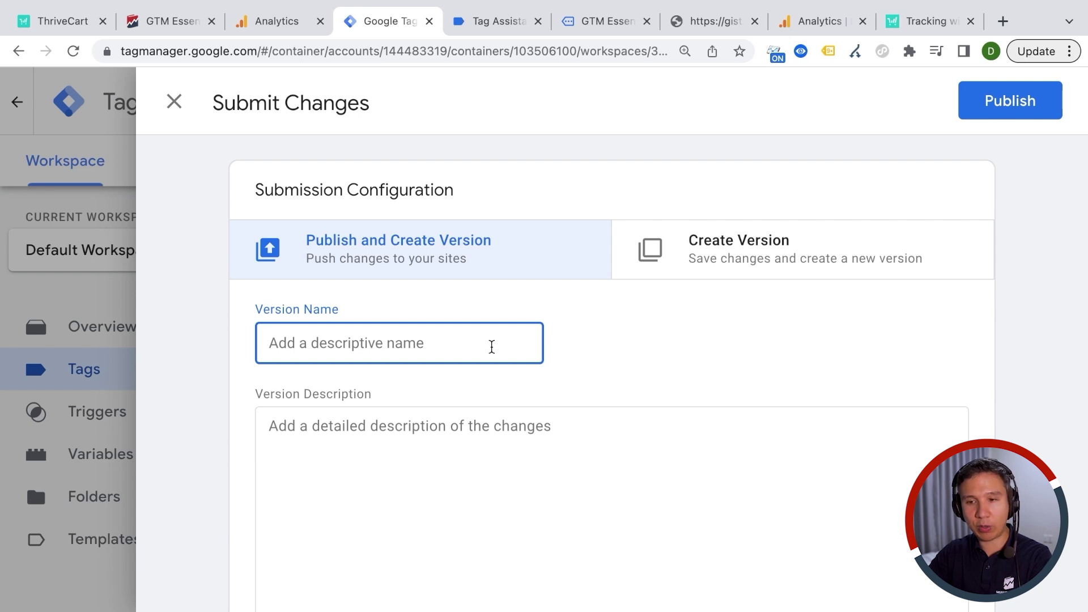
type("Added GA4")
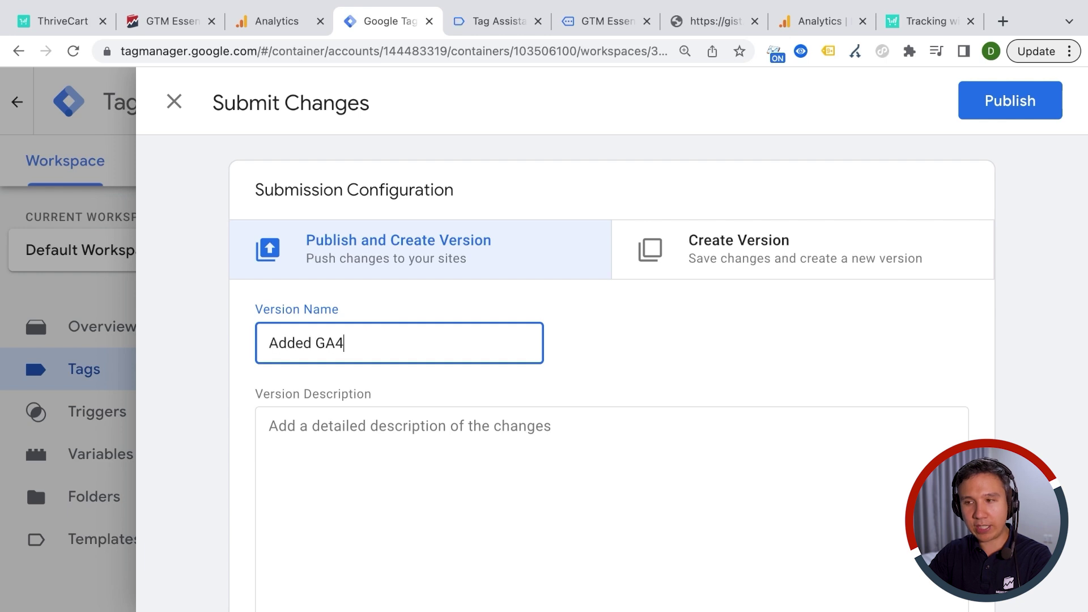
type(" Ecommerce tracking")
left_click(1010, 100)
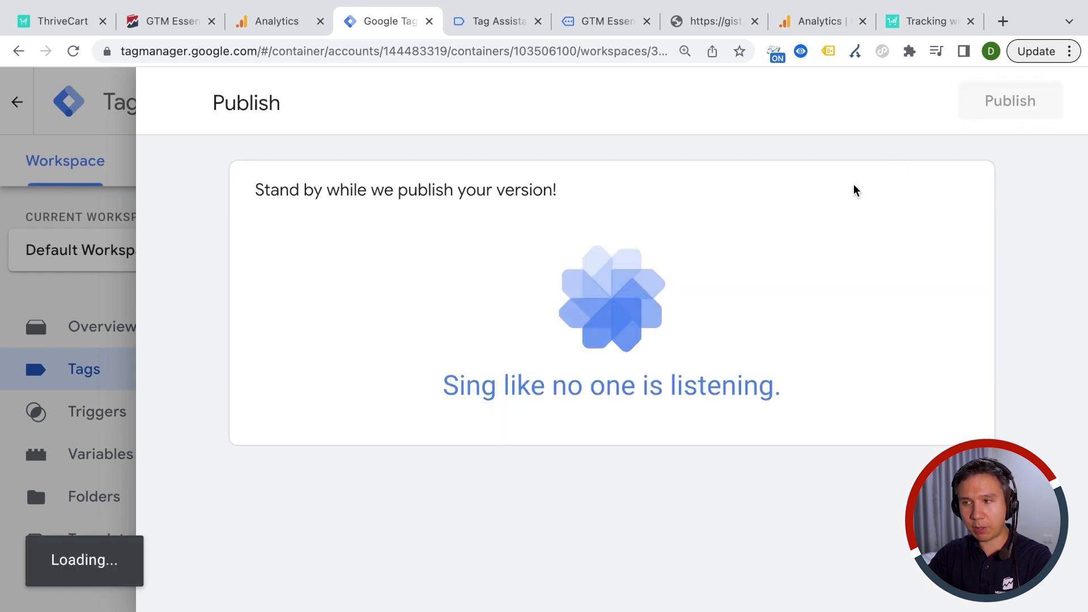